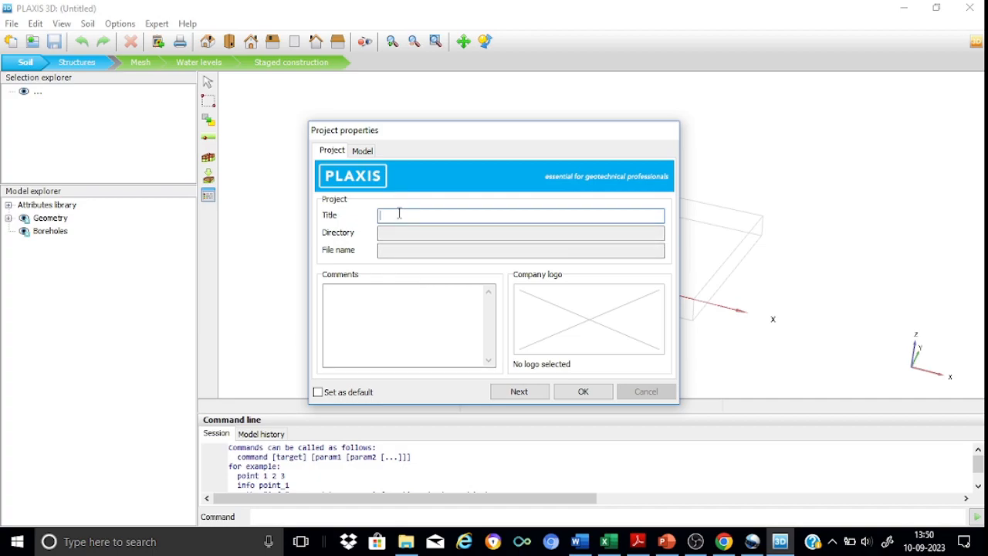
Step: Title the project "verification of raft fdn"
type("verifica")
type("tion of ")
type("reft")
key("BackSpace")
key("BackSpace")
key("BackSpace")
key("BackSpace")
type("aft fdn")
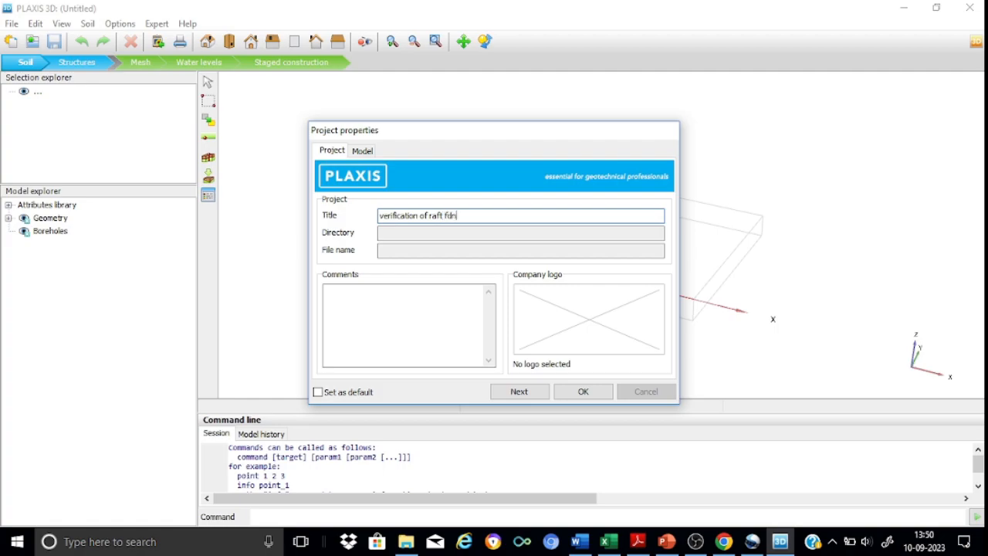
Step: Set the model contour's x range to a minimum of -40 m and a maximum of 40 m
left_click(540, 392)
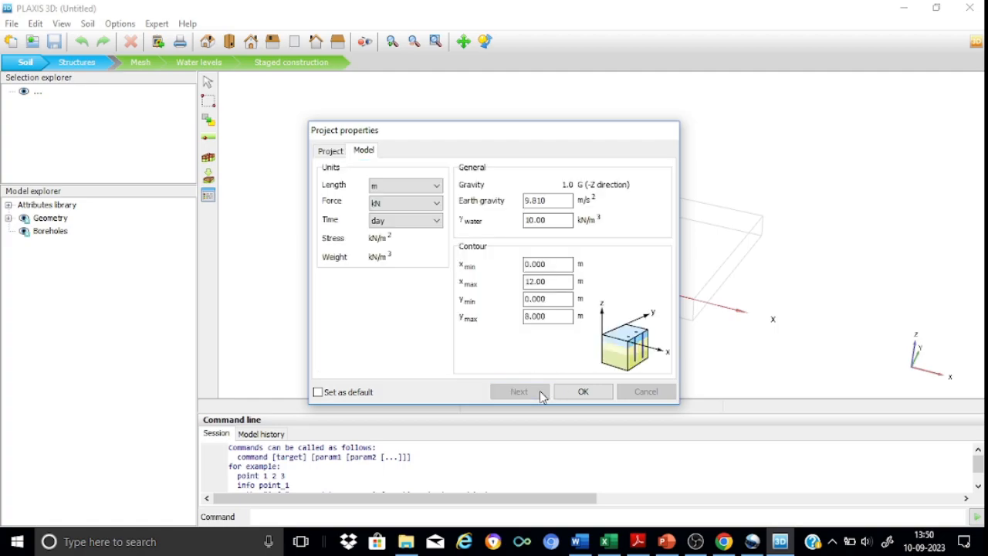
left_click(548, 264)
key("BackSpace")
key("BackSpace")
key("BackSpace")
key("BackSpace")
key("BackSpace")
type("-40")
left_click_drag(546, 281, 517, 281)
type("40")
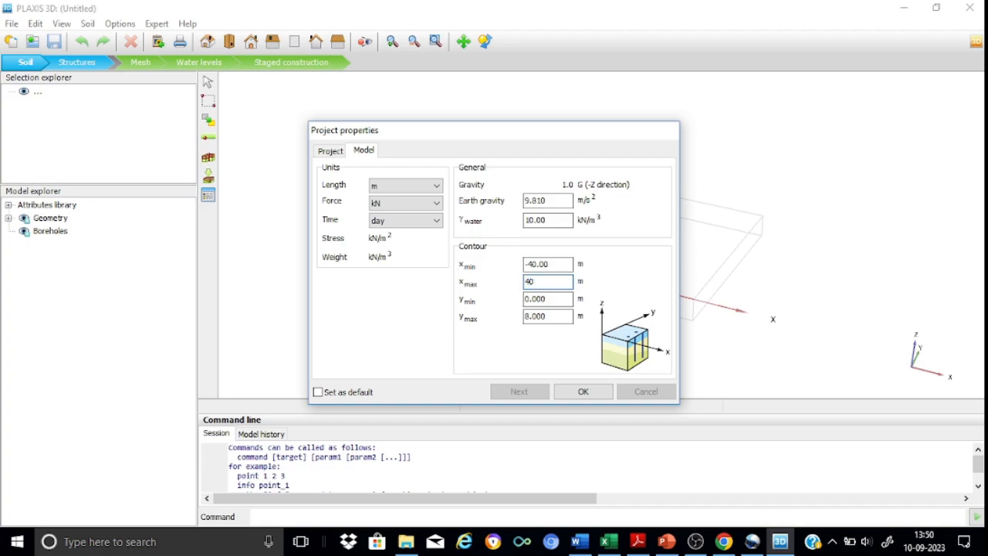
Step: Set the contour's y range to a minimum of -20 m and a maximum of 20 m, and accept the project properties
left_click_drag(556, 299, 508, 299)
type("-20")
left_click_drag(542, 316, 511, 321)
type("20")
left_click(560, 298)
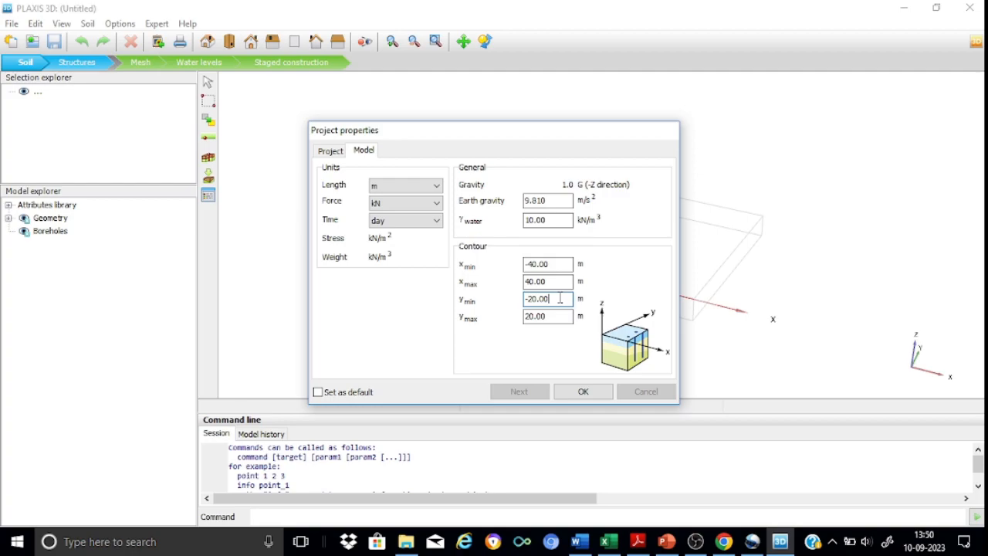
left_click(582, 392)
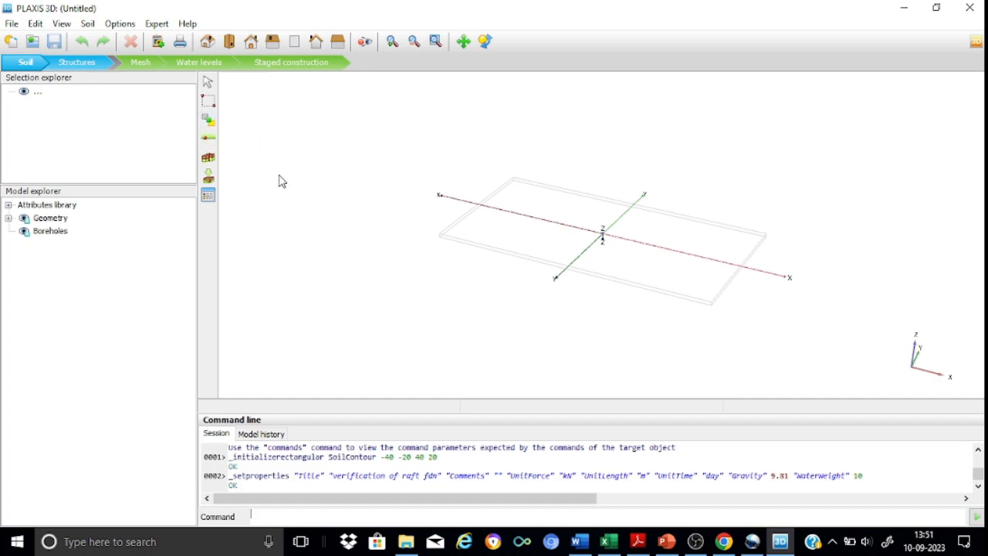
Step: Create a borehole at the model origin (0, 0)
left_click(209, 159)
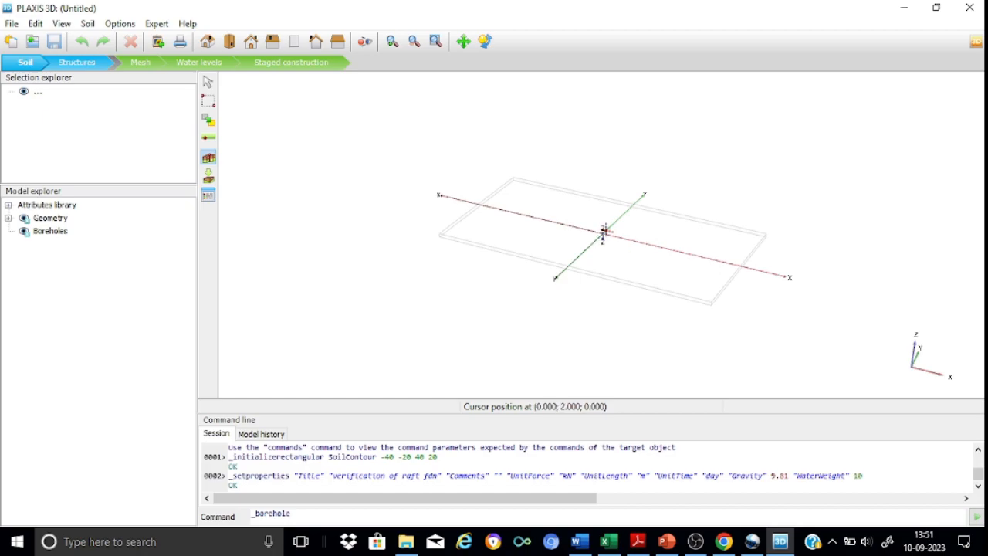
left_click(392, 42)
left_click_drag(572, 206, 656, 272)
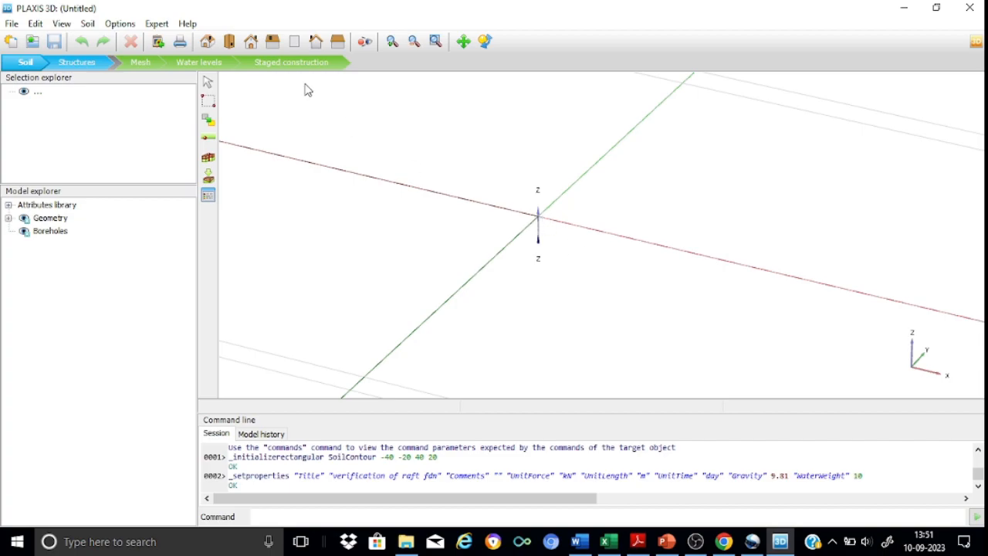
left_click(209, 157)
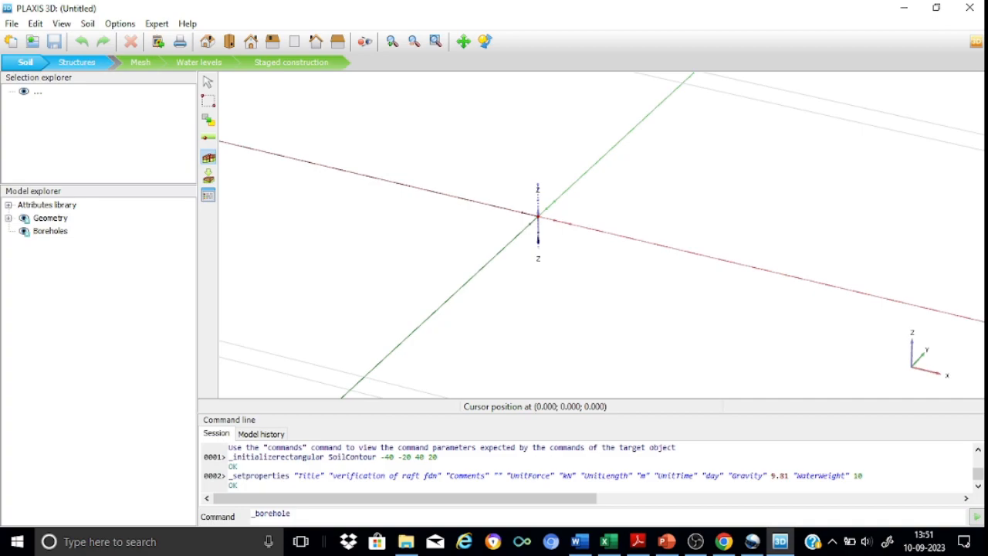
left_click(538, 217)
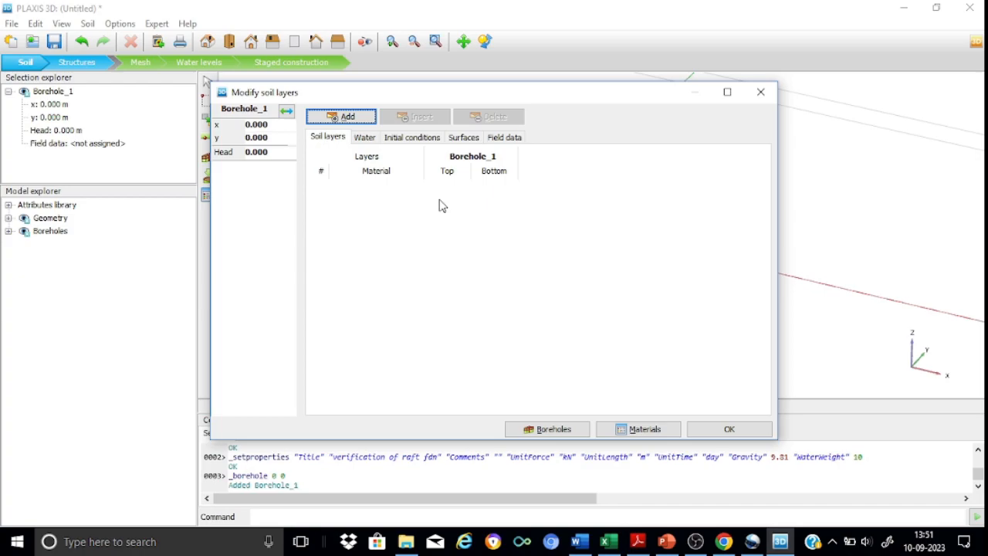
Step: Add a soil layer to the borehole with its bottom at -25 m
left_click(347, 118)
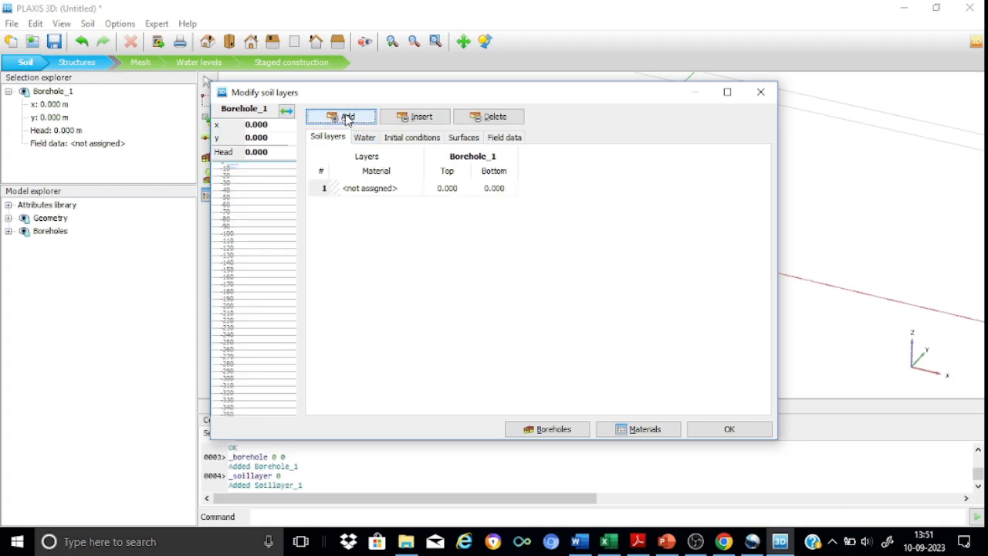
left_click(510, 187)
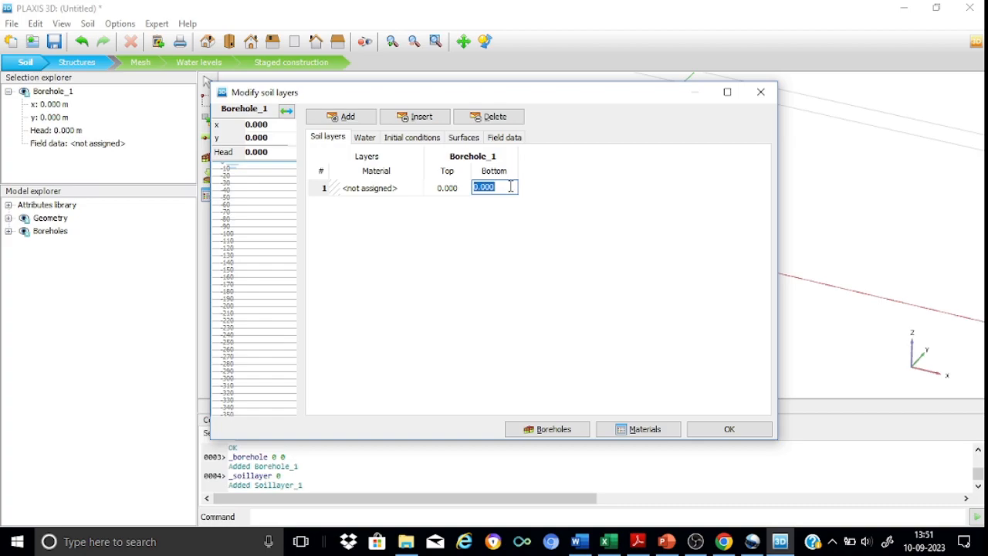
type("-25")
left_click(522, 242)
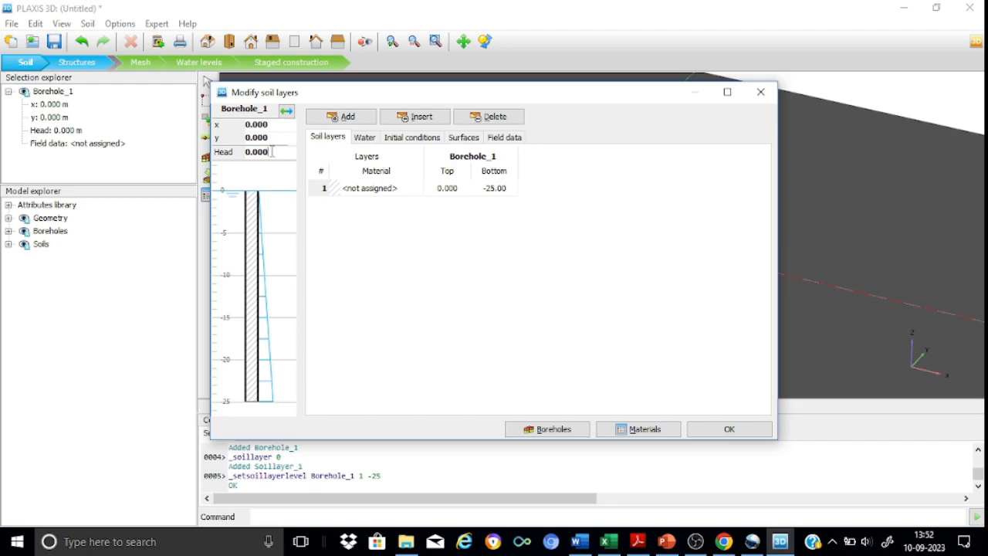
Step: Set the borehole's water head to -5 m
key("BackSpace")
key("BackSpace")
key("BackSpace")
key("BackSpace")
key("BackSpace")
type("-5")
key("Up")
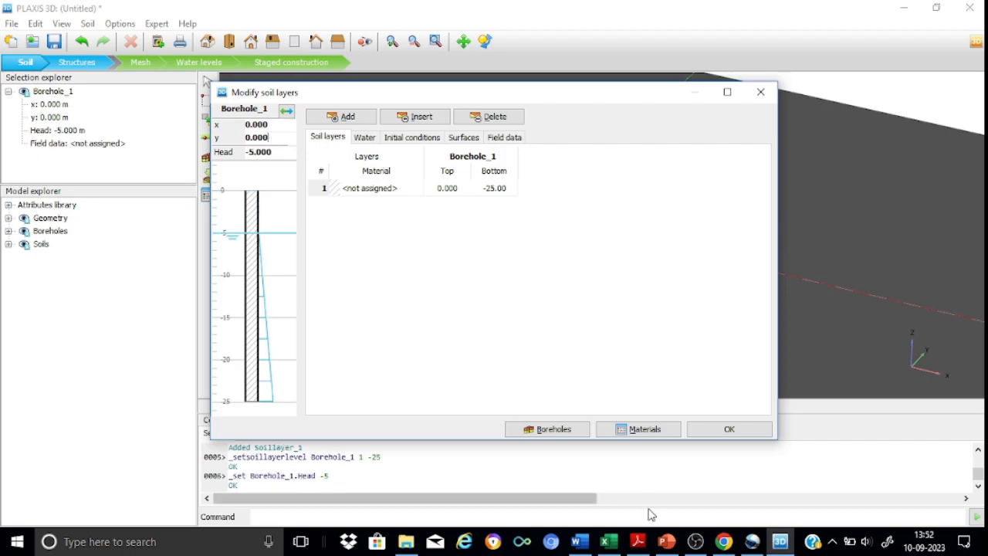
Step: Check the groundwater level in data-video-3.xlsx in Excel, and back in PLAXIS 3D set the borehole's head to -8 m
mouse_move(612, 547)
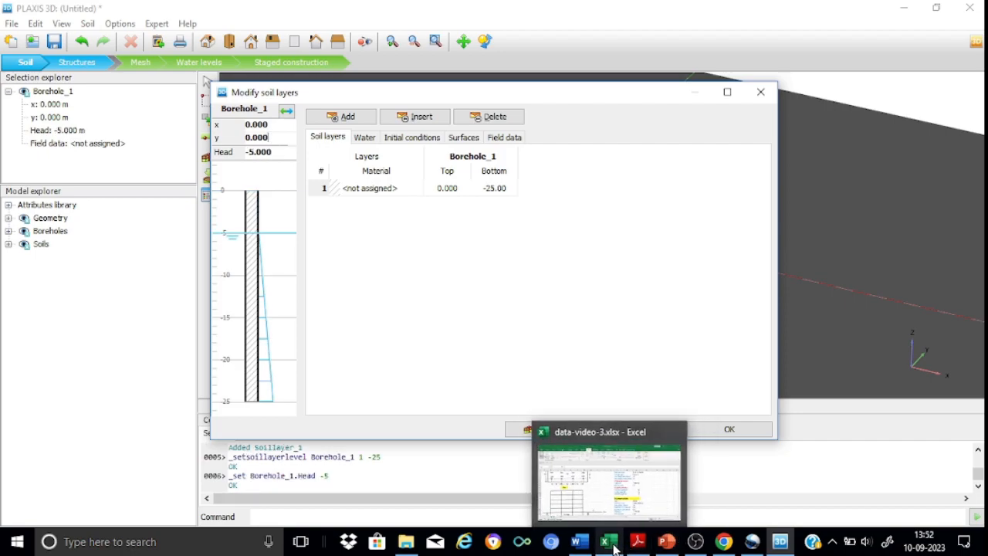
left_click(614, 501)
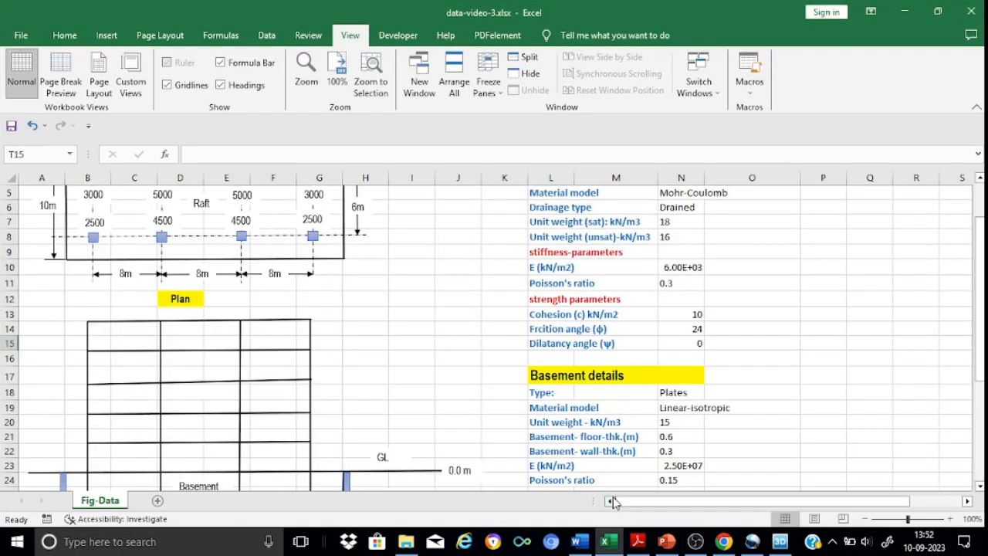
key("Page_Down")
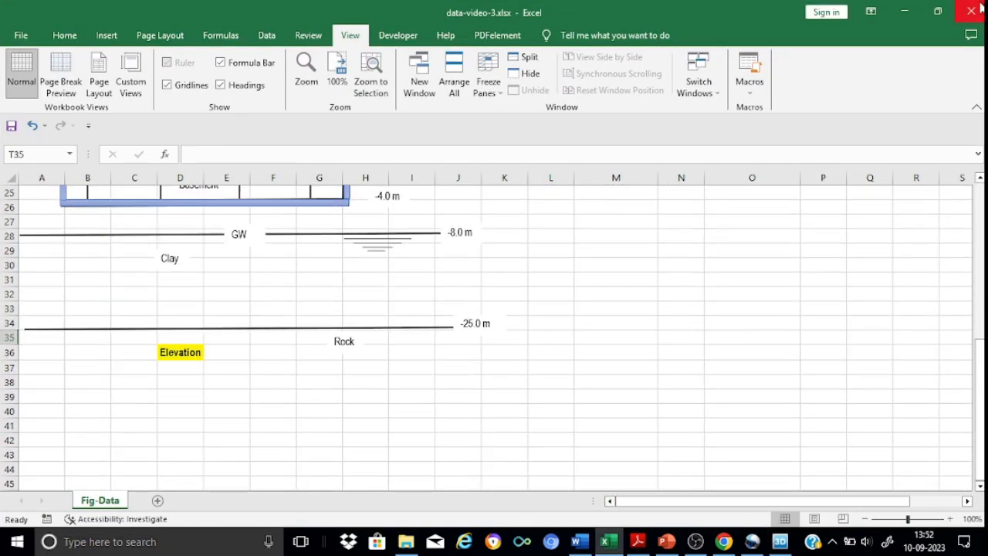
left_click(904, 12)
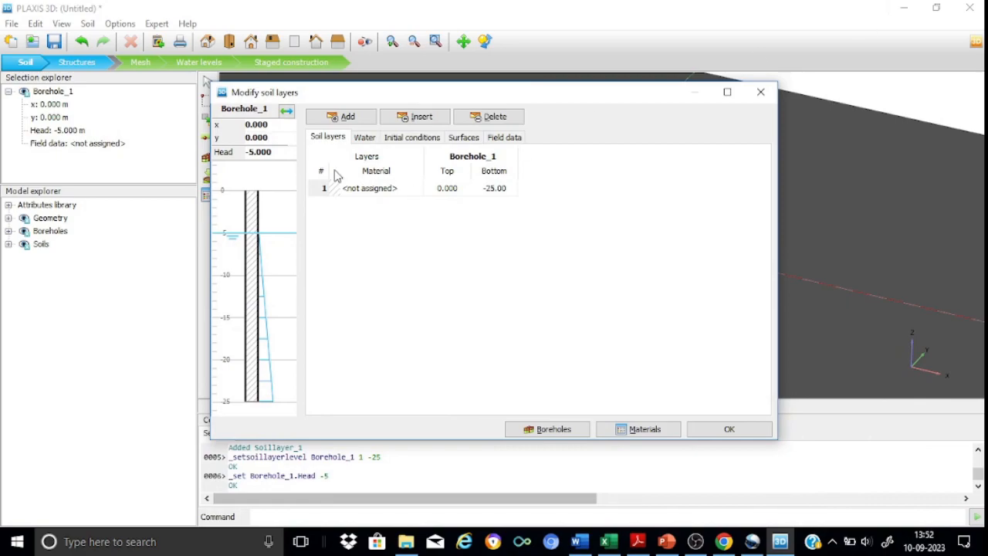
left_click(280, 152)
key("BackSpace")
key("BackSpace")
key("BackSpace")
key("BackSpace")
key("BackSpace")
type("8.0")
left_click(281, 134)
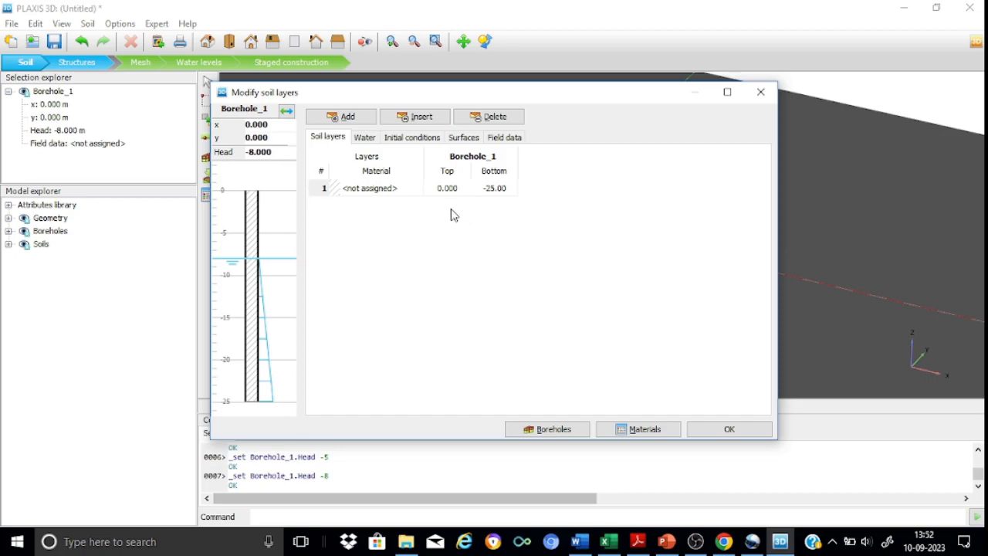
Step: Create a soil material named clay with an unsaturated unit weight of 16 kN/m³ and a saturated unit weight of 18 kN/m³
left_click(658, 430)
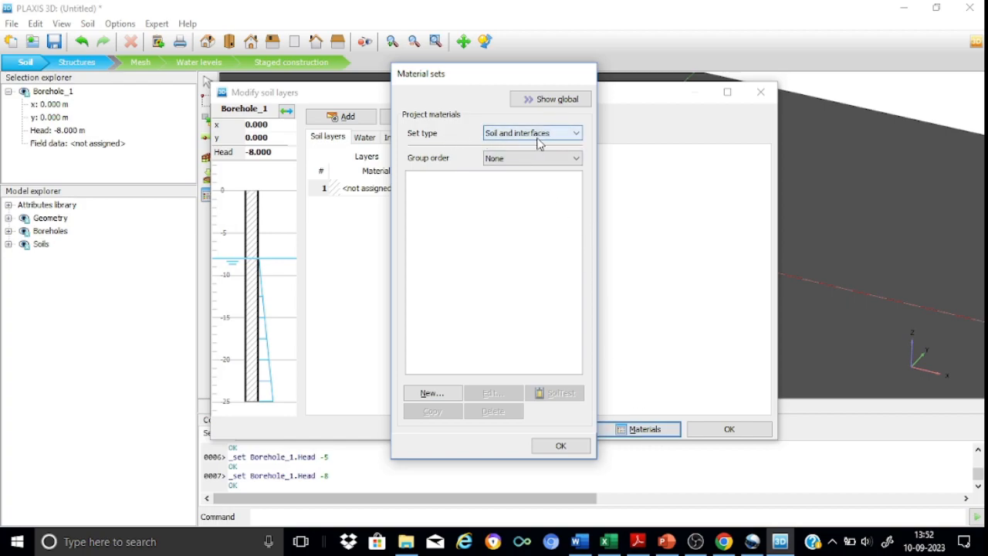
left_click(432, 394)
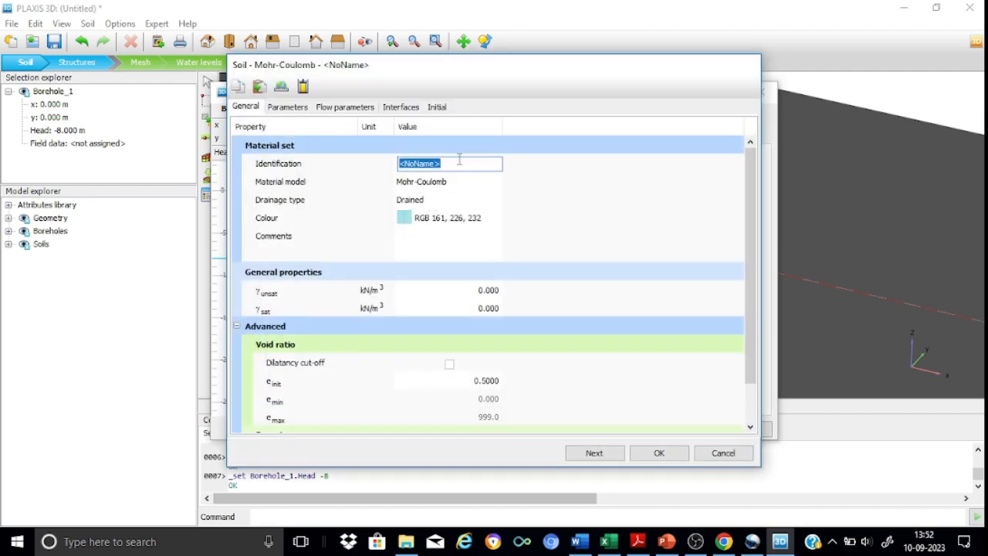
type("day")
left_click(483, 303)
left_click(487, 291)
type("16")
left_click(488, 309)
type("18")
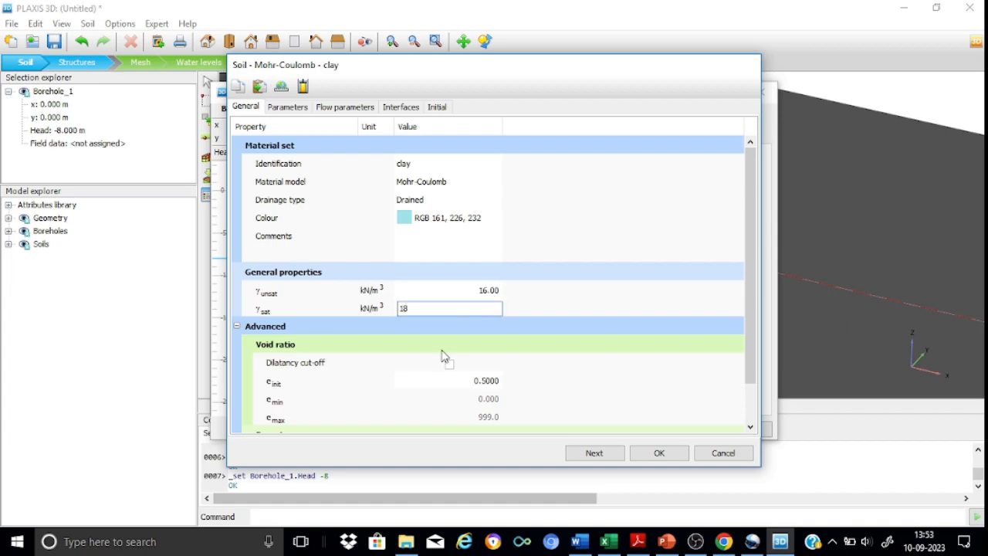
left_click(482, 290)
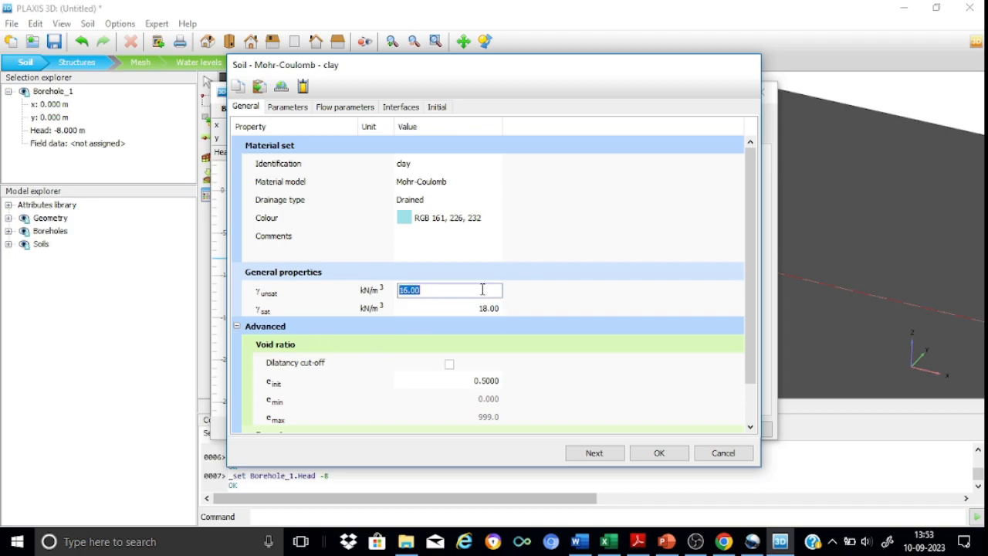
Step: Set the clay's stiffness E' to 6e3 kN/m² and its Poisson's ratio to 0.30
left_click(286, 107)
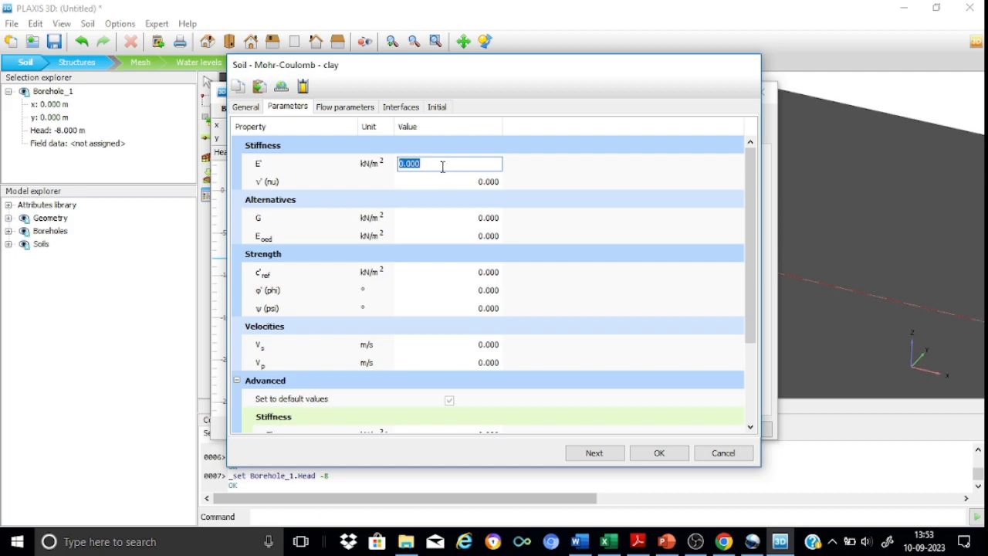
type("6e3")
left_click(459, 180)
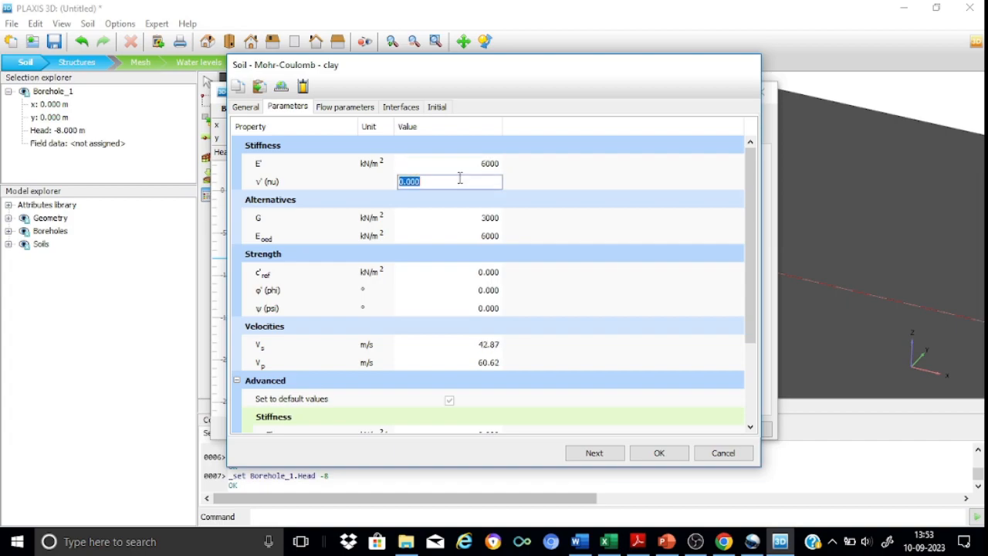
type("0.30")
Step: Set the clay's cohesion to 10 kN/m², friction angle to 24° and dilatancy angle to 0°, and save the material
left_click(452, 273)
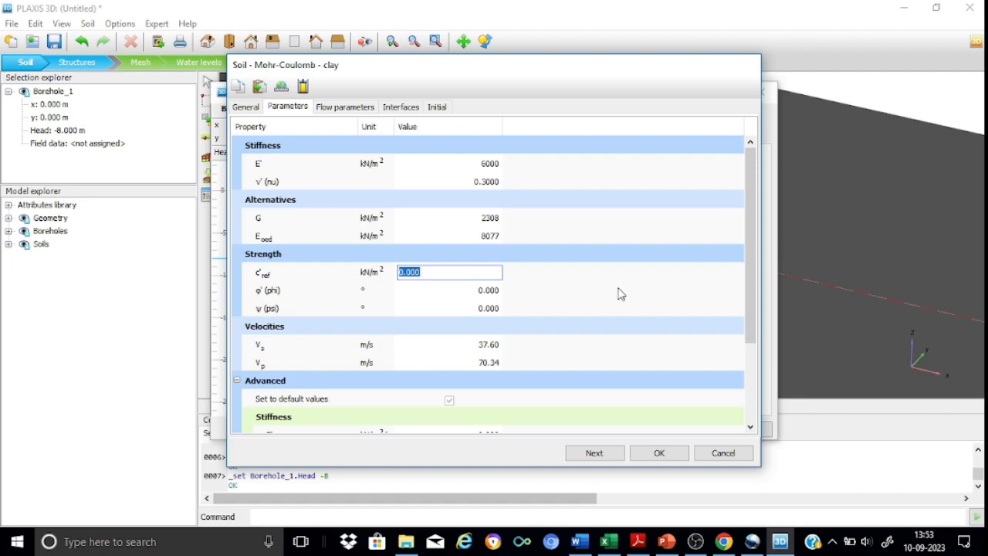
type("10")
left_click(485, 291)
type("24")
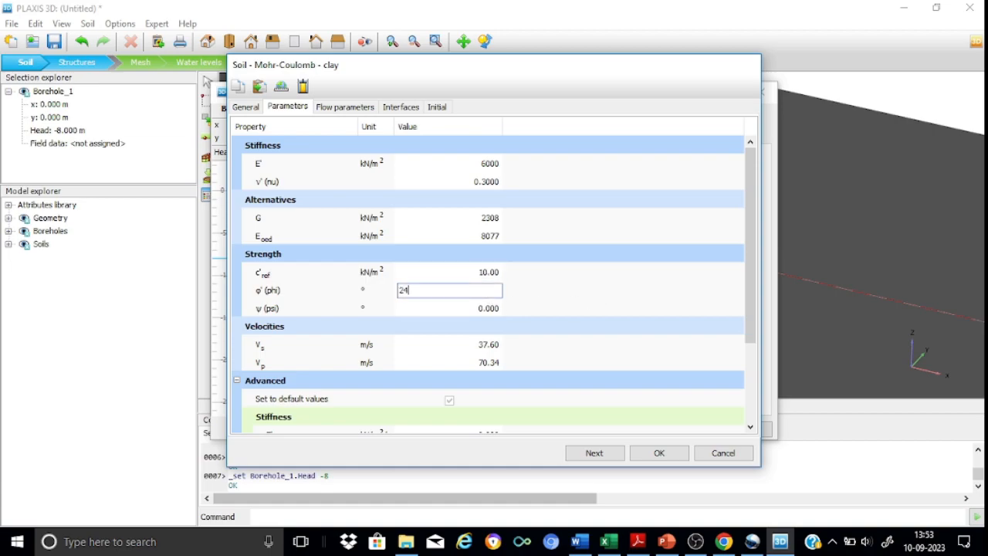
left_click(496, 308)
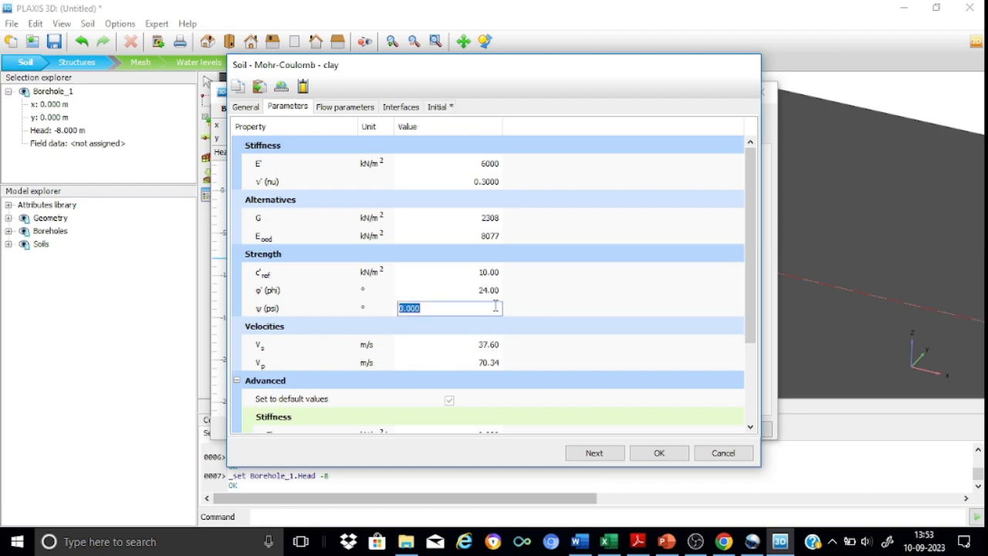
type("0")
left_click(500, 344)
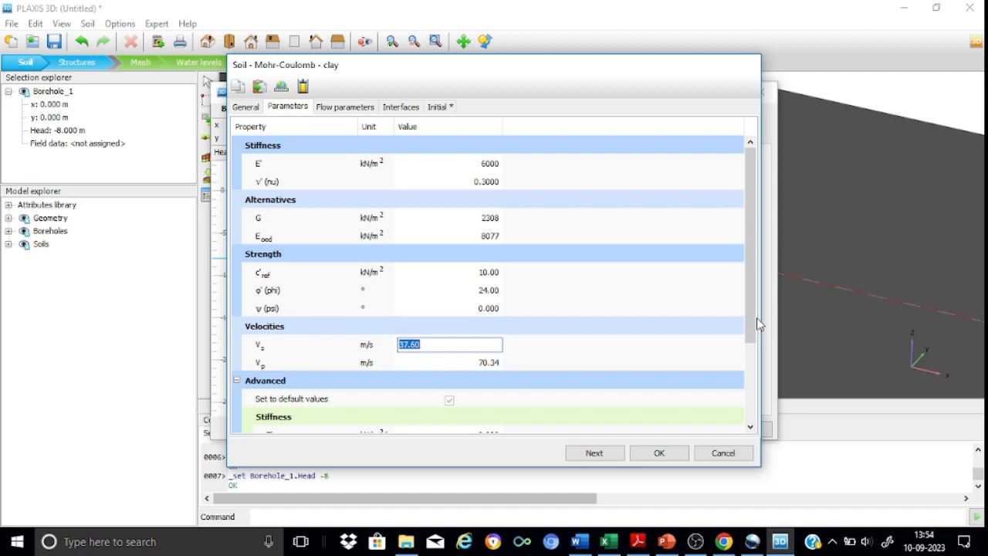
left_click_drag(750, 312, 760, 413)
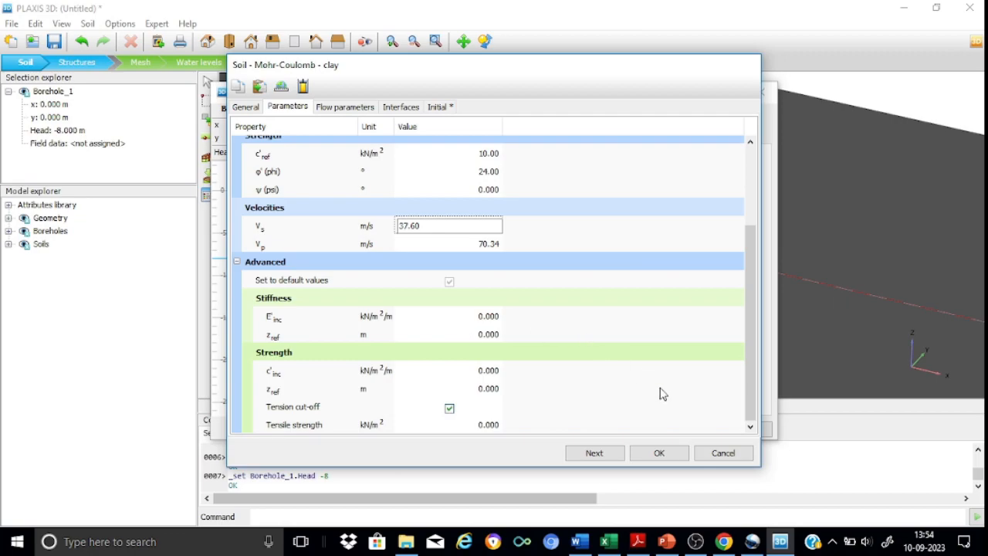
left_click(658, 452)
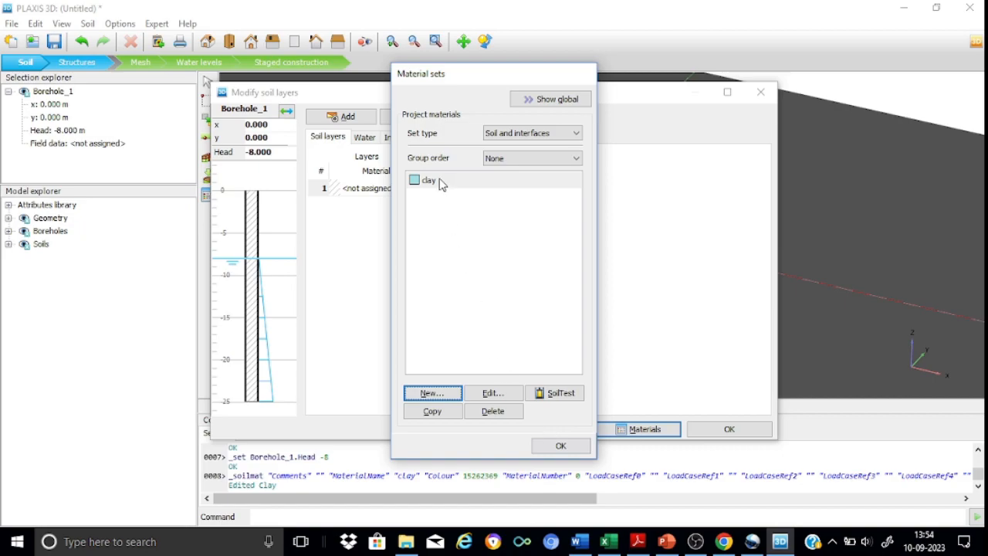
Step: Assign the clay material to the borehole's soil layer and finish the soil layer definition
left_click_drag(415, 185, 257, 293)
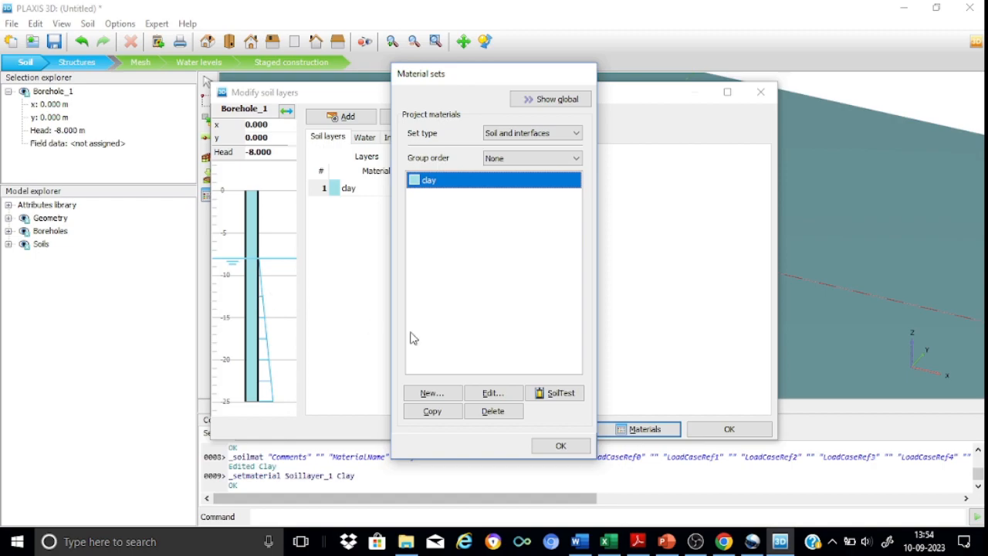
left_click(560, 445)
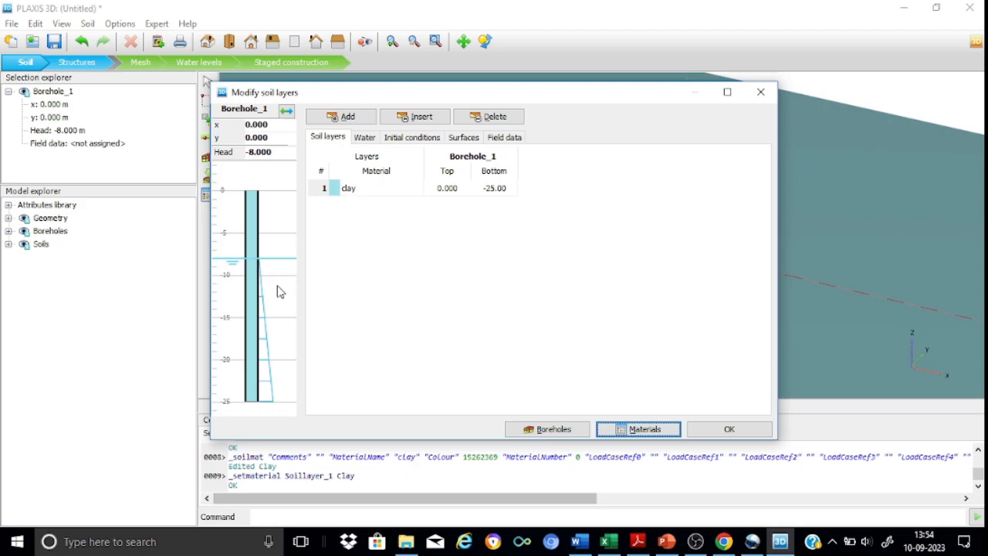
left_click(749, 429)
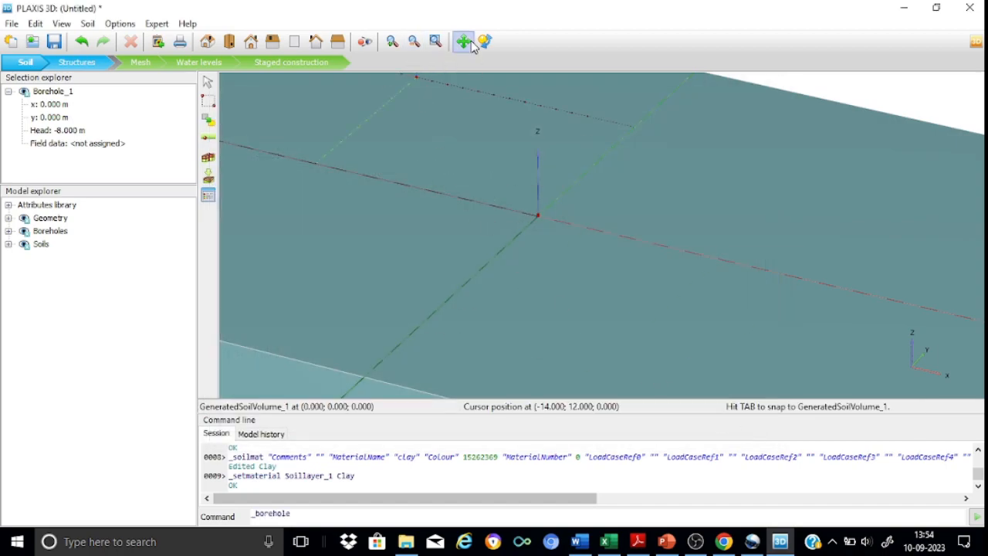
left_click(436, 45)
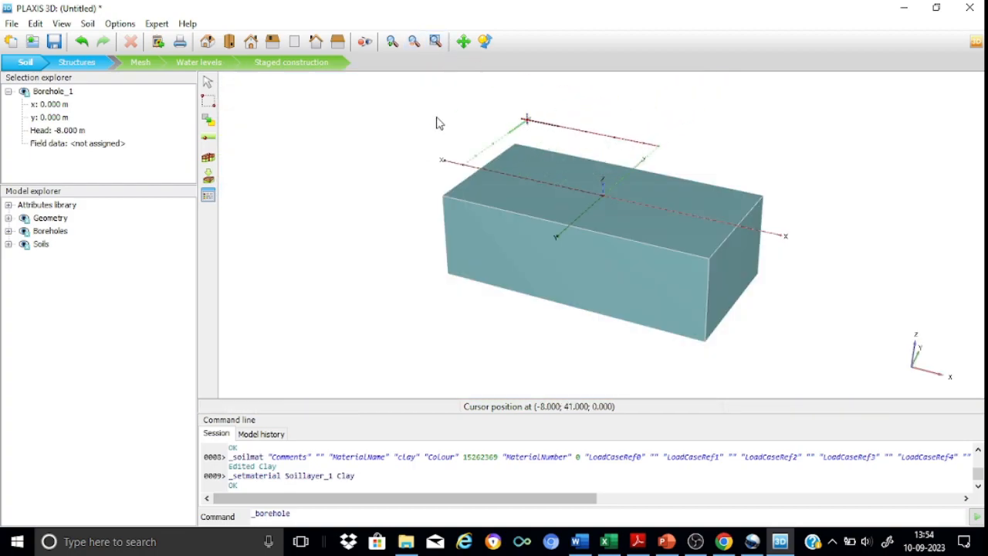
left_click(207, 82)
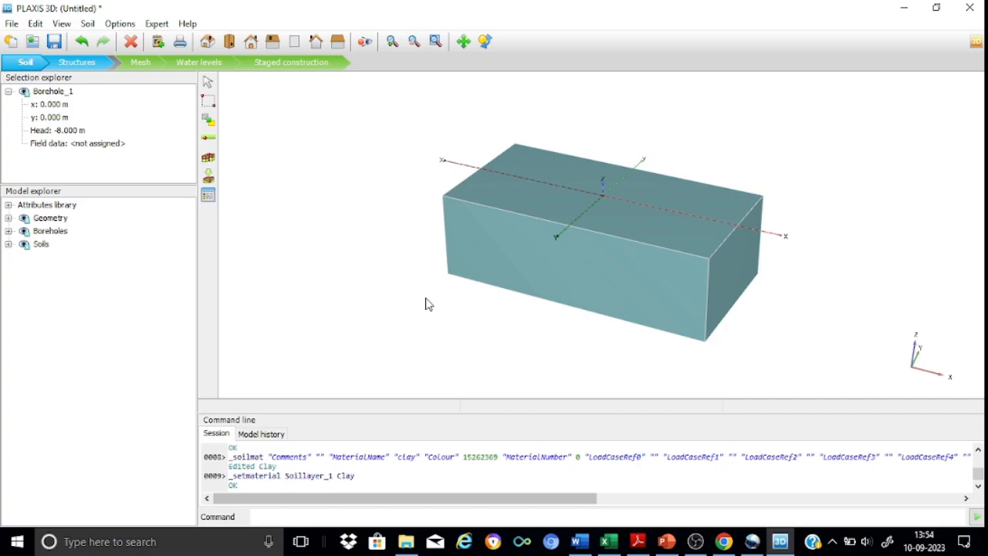
Step: In Structures mode, draw a four-point surface at ground level through about (-13, 11), (19, 10), (19, -13) and (-10, -11)
left_click(87, 64)
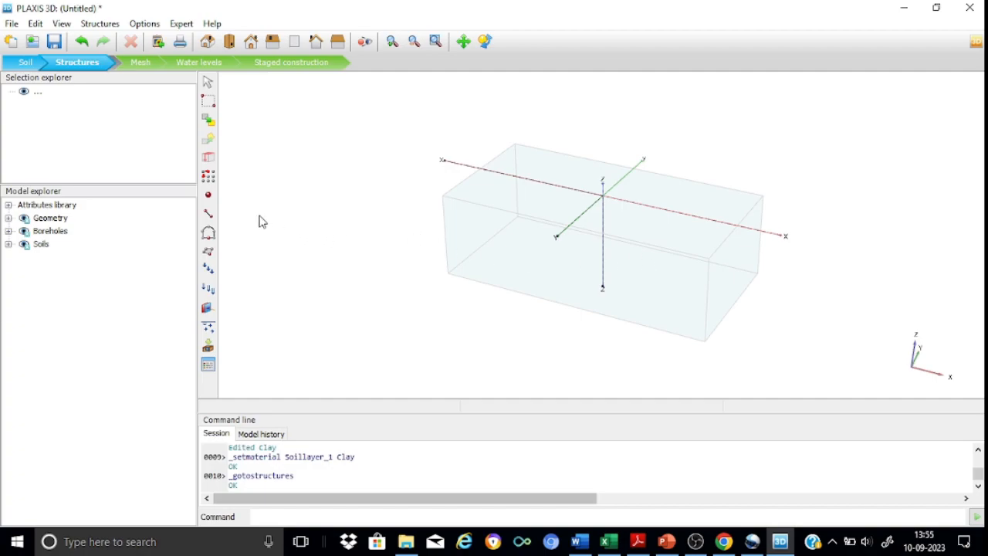
left_click(213, 254)
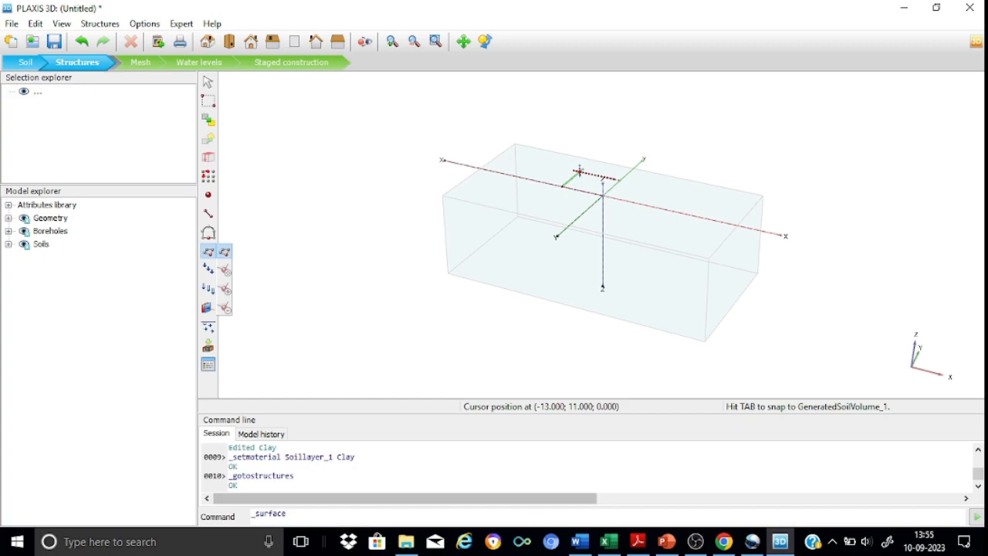
left_click(580, 172)
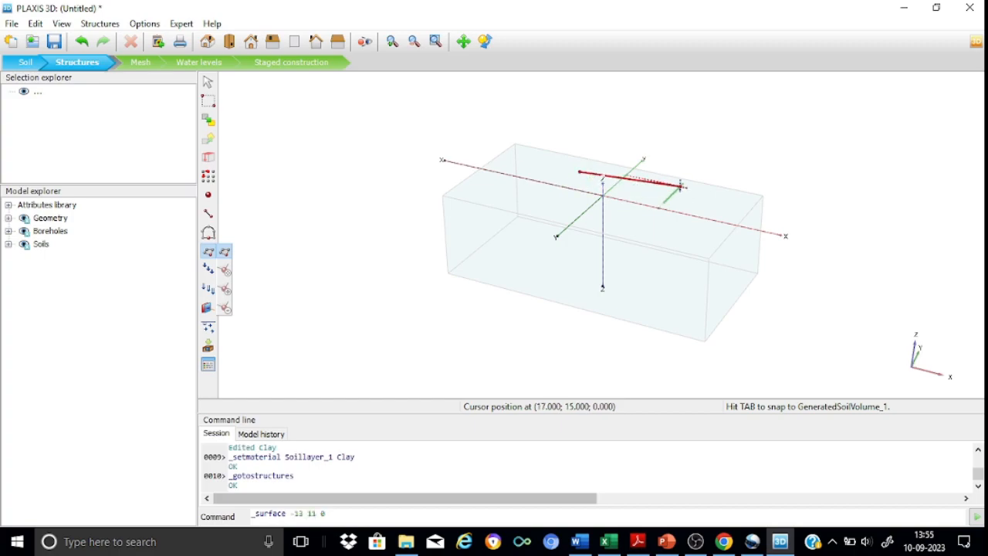
left_click(680, 194)
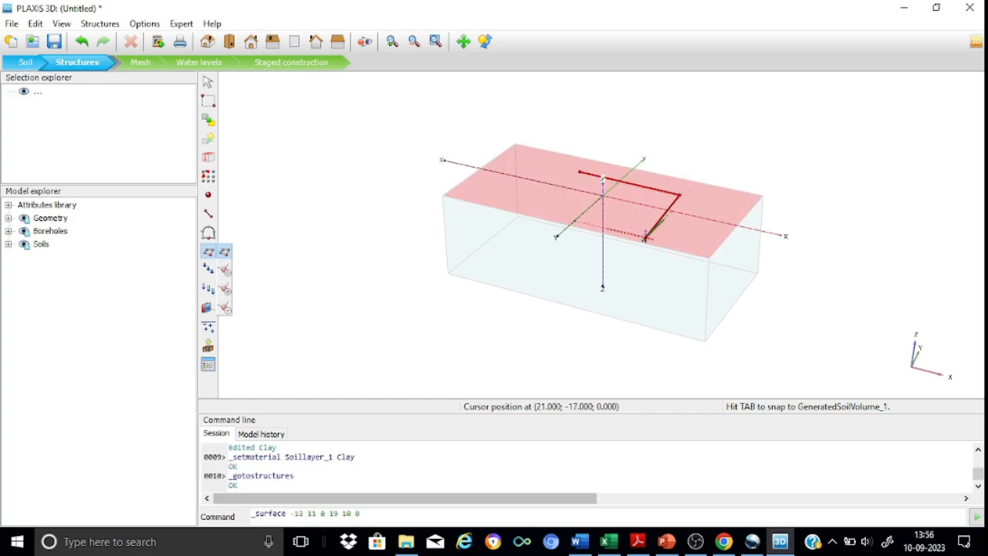
left_click(645, 229)
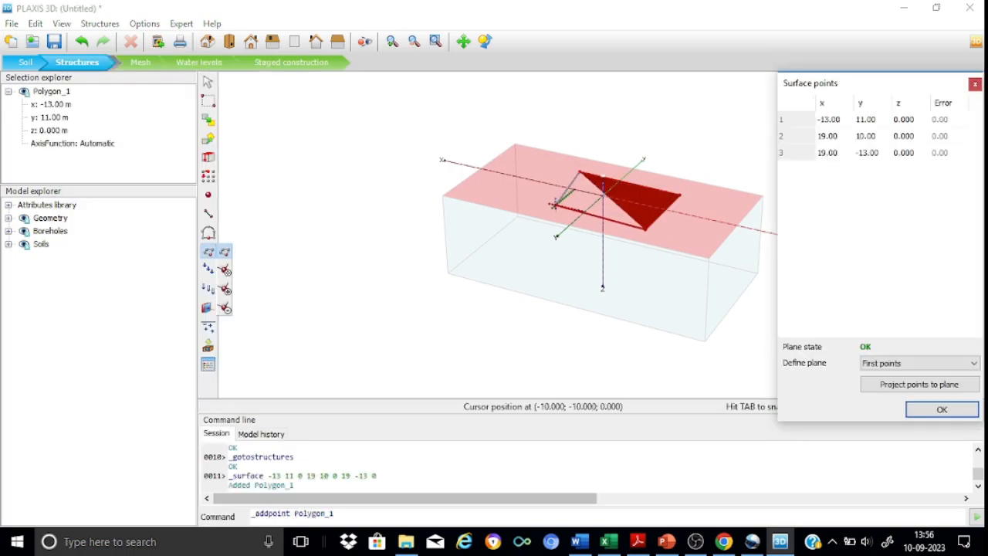
left_click(551, 204)
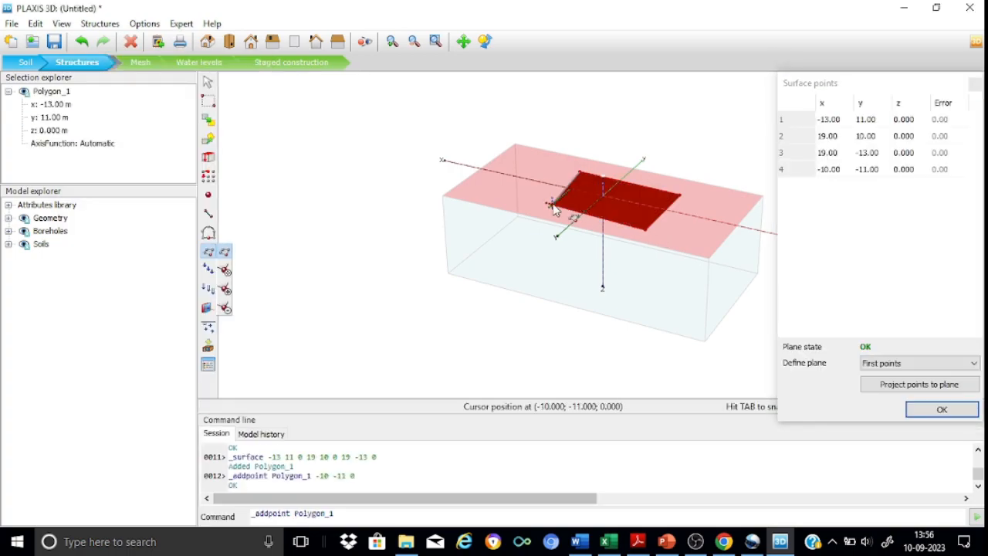
Step: Set the surface's first point to x -14, y -5 and its second point to x 14, y -5
left_click(838, 120)
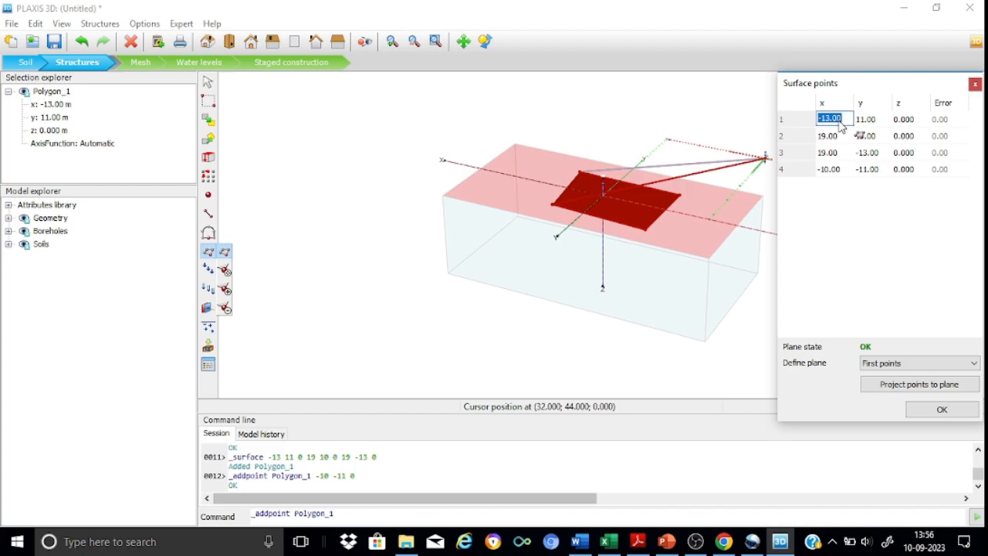
type("-14")
left_click(874, 122)
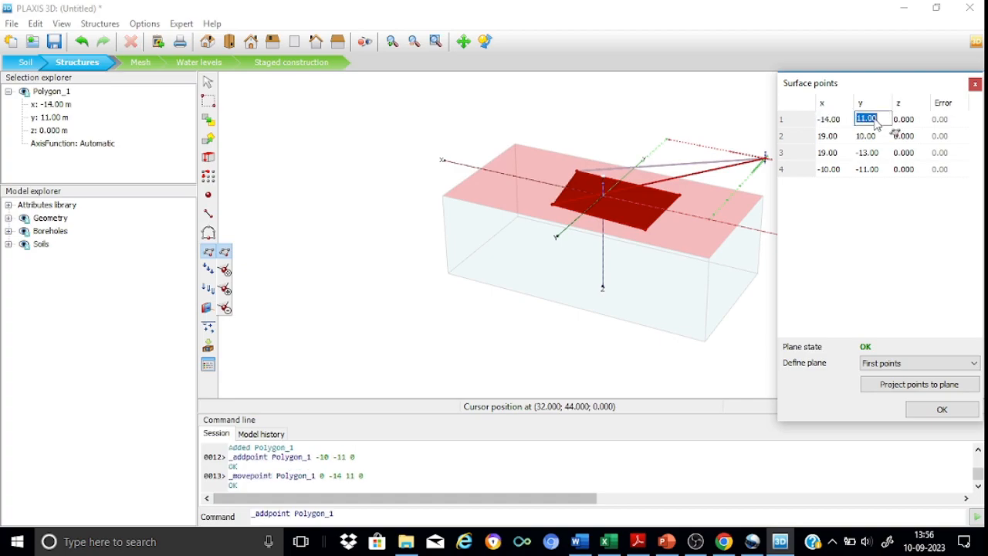
type("-5")
left_click(837, 138)
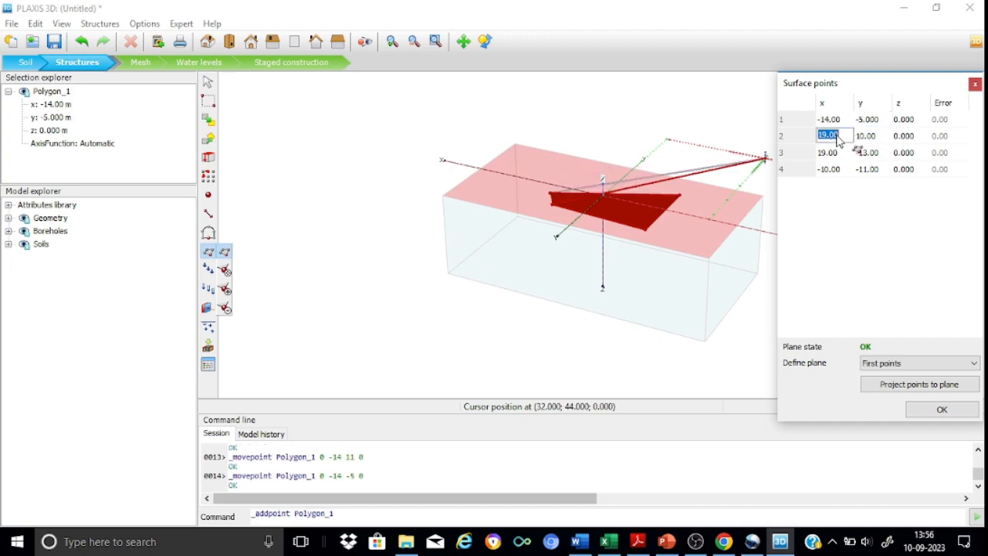
type("14")
left_click(877, 141)
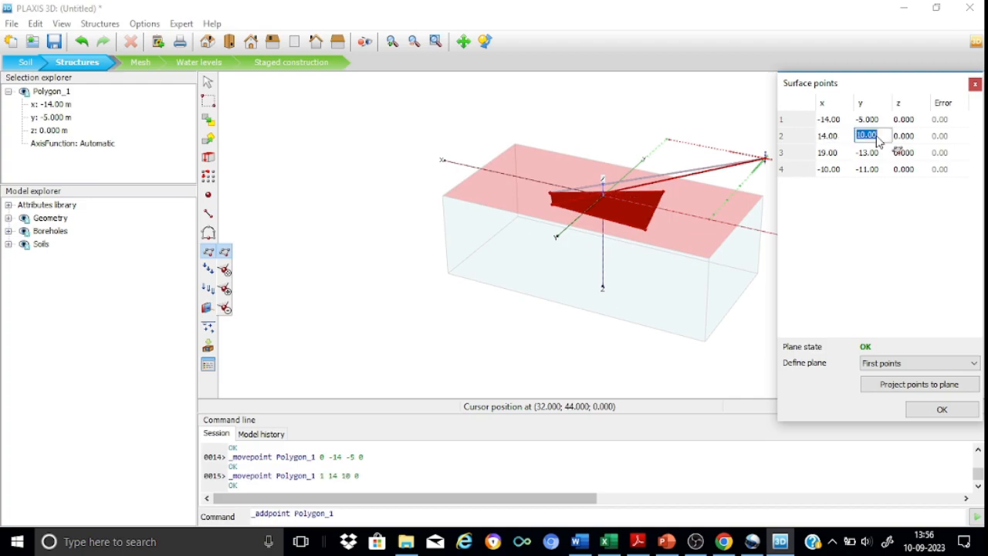
type("-5")
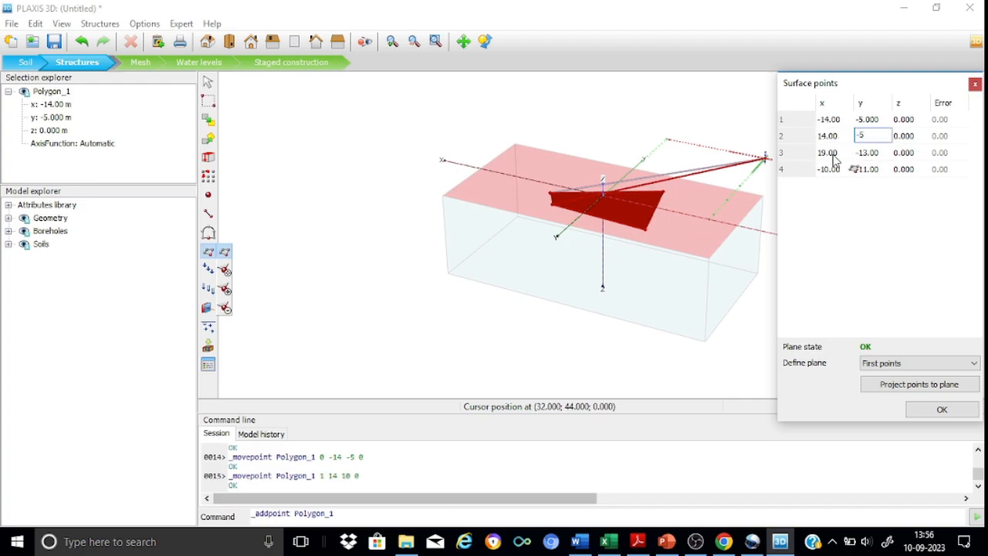
Step: Set the surface's third point to x 14, y 5 and its fourth to x -14, y 5, and accept the points
left_click(827, 153)
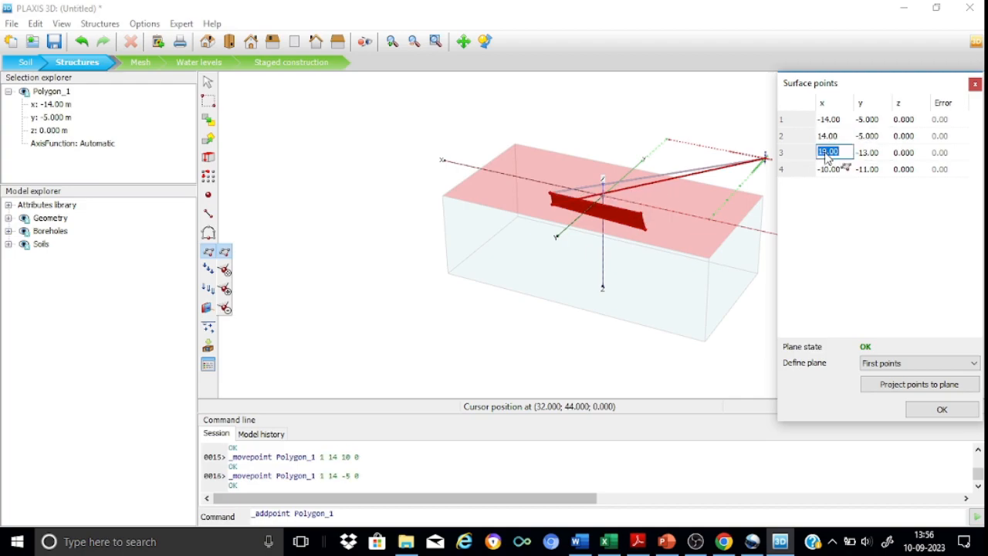
type("14")
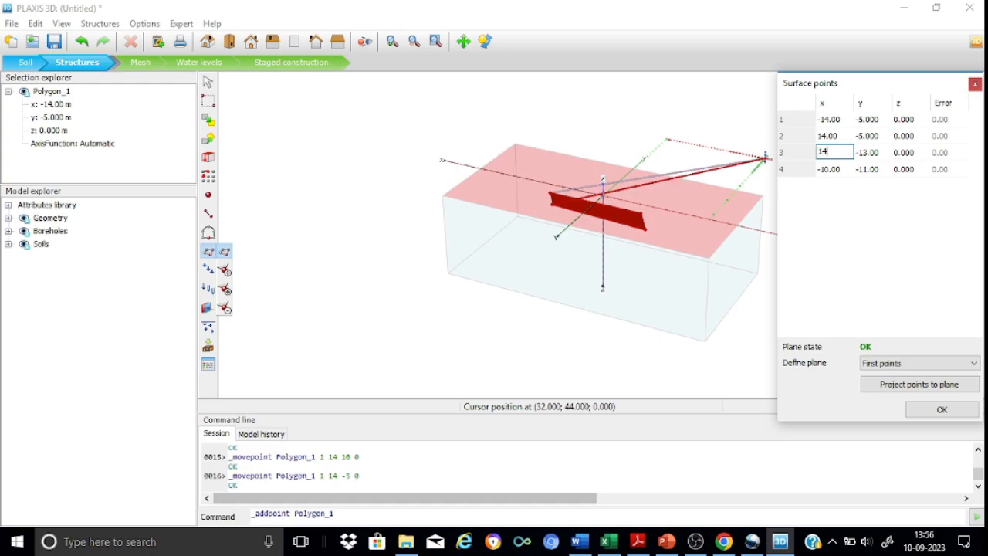
left_click(866, 153)
type("5")
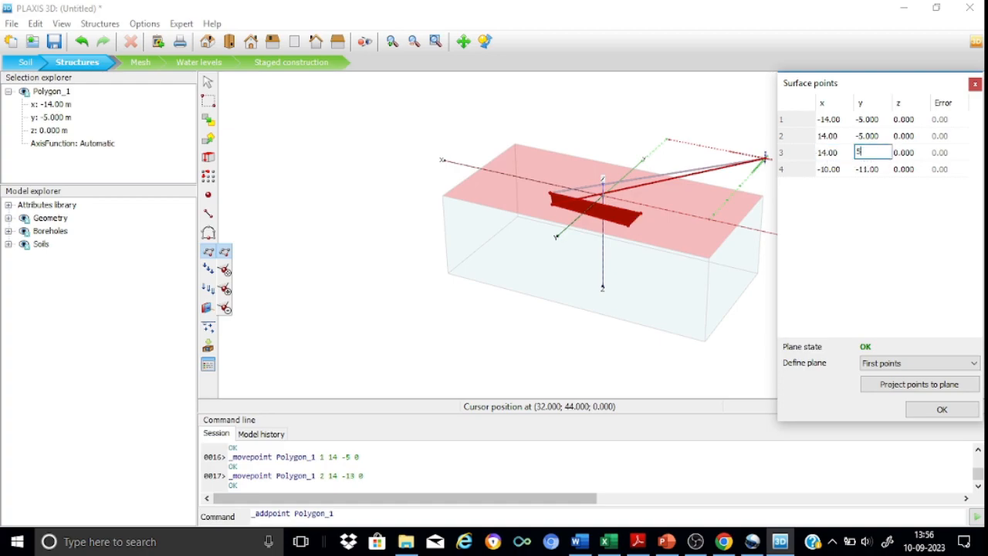
left_click(834, 169)
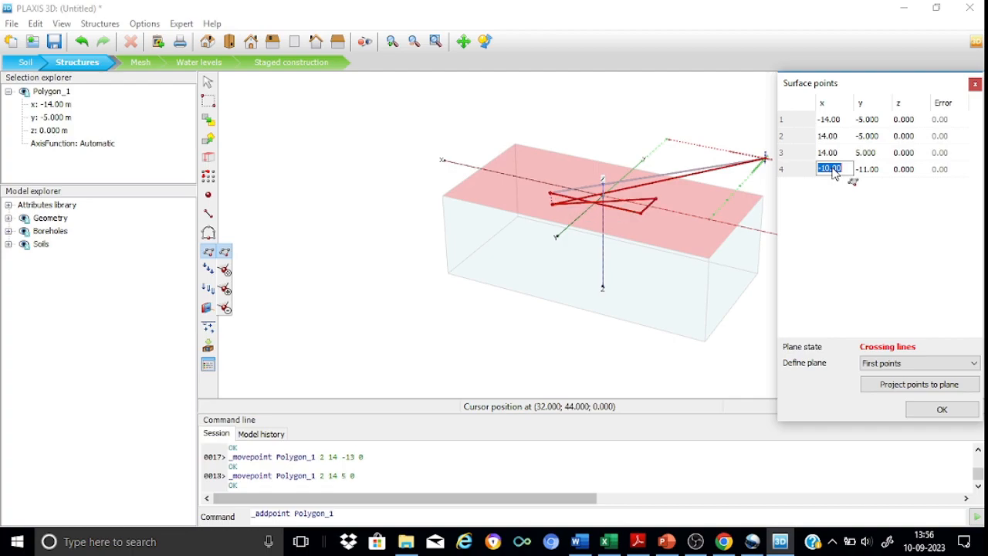
type("-15")
key("BackSpace")
type("4")
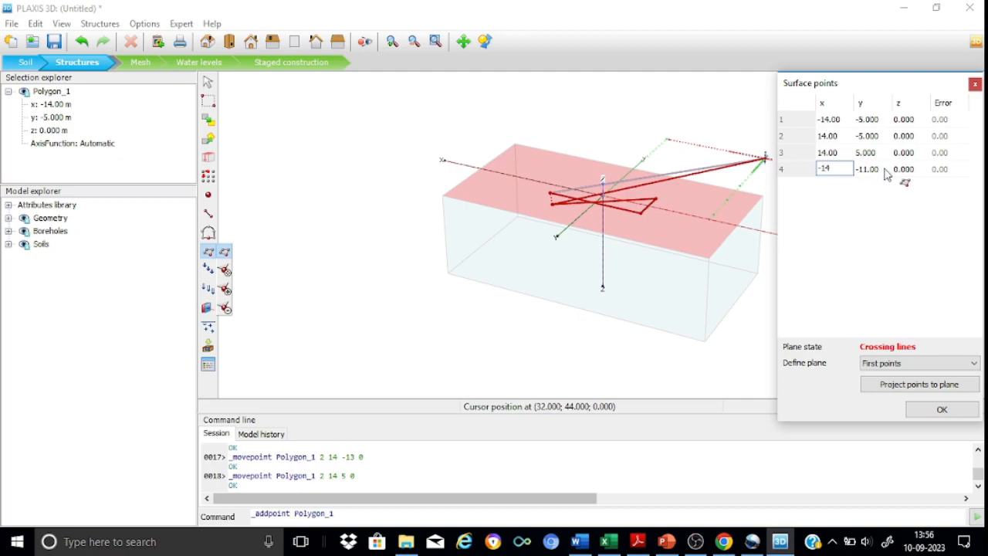
left_click(874, 170)
type("5")
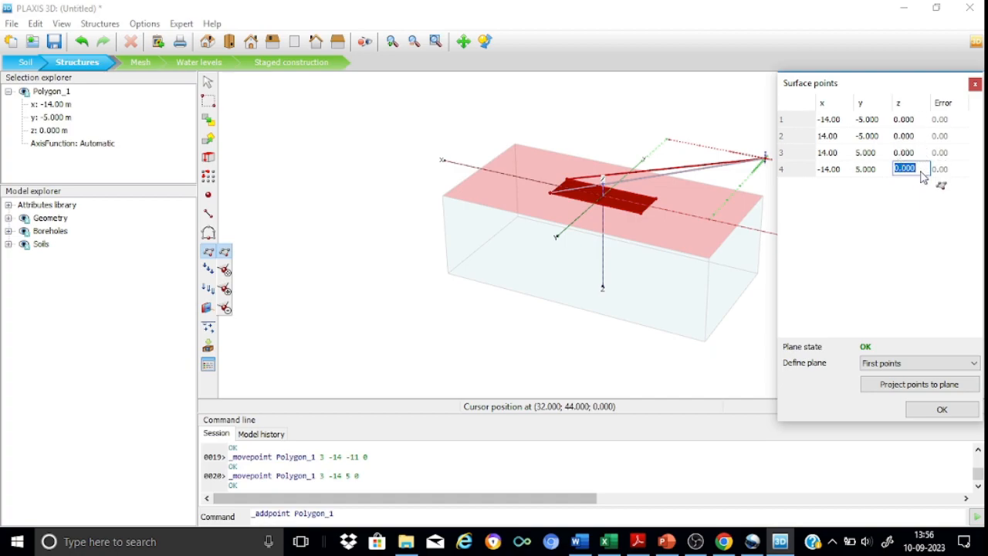
left_click(925, 412)
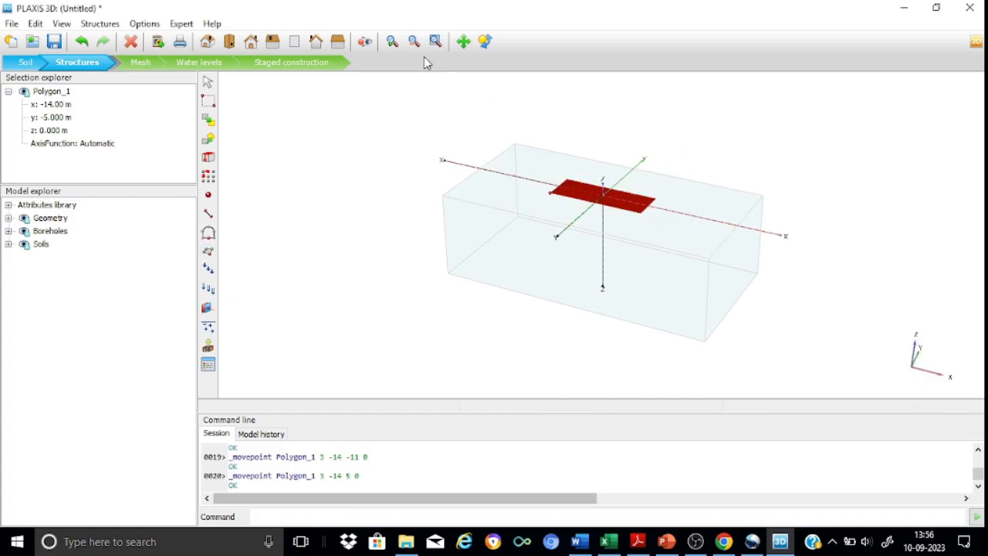
Step: Extrude the rectangular surface downward into a volume with an extrusion vector of z = -4
left_click(392, 42)
left_click_drag(528, 151, 675, 234)
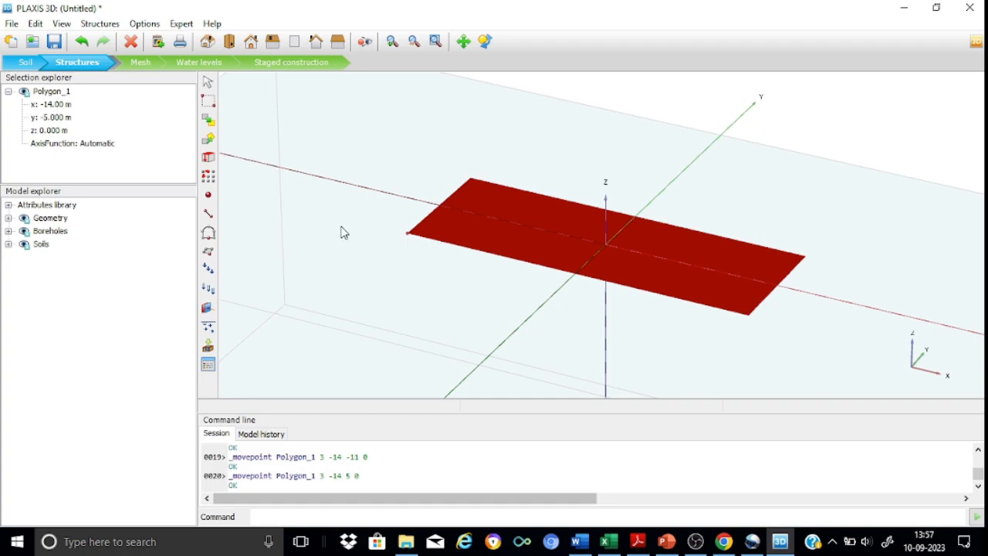
left_click(209, 159)
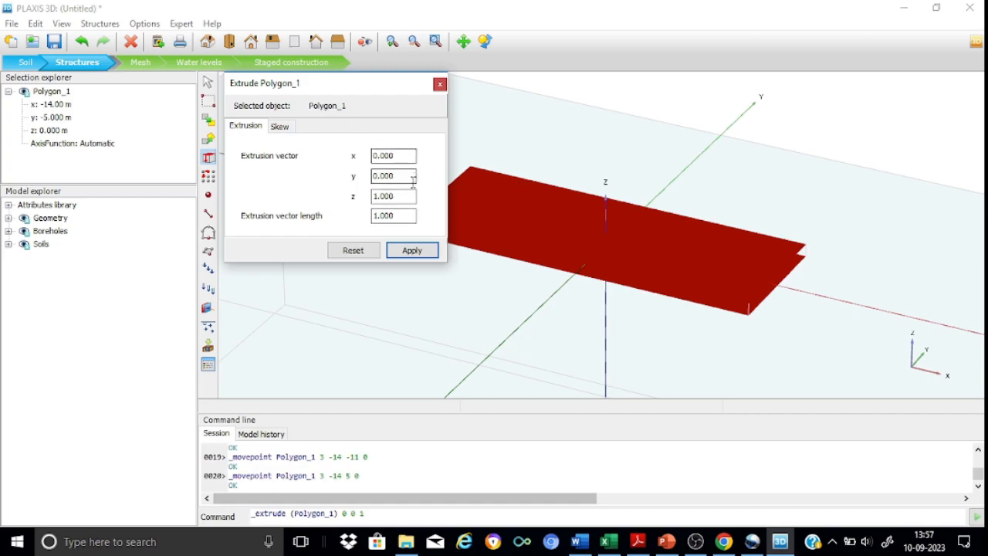
left_click(401, 198)
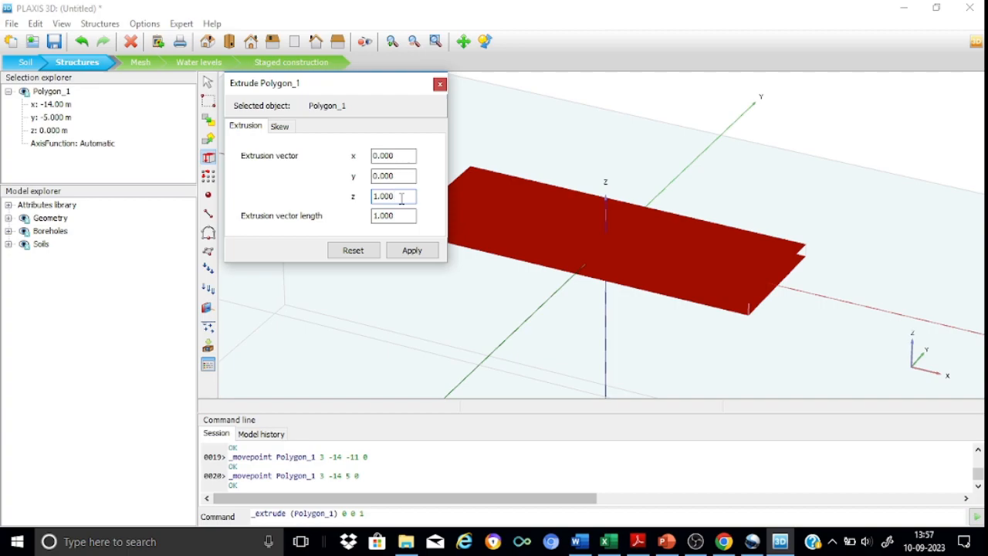
key("BackSpace")
key("BackSpace")
key("BackSpace")
key("BackSpace")
key("BackSpace")
type("-4")
left_click(398, 175)
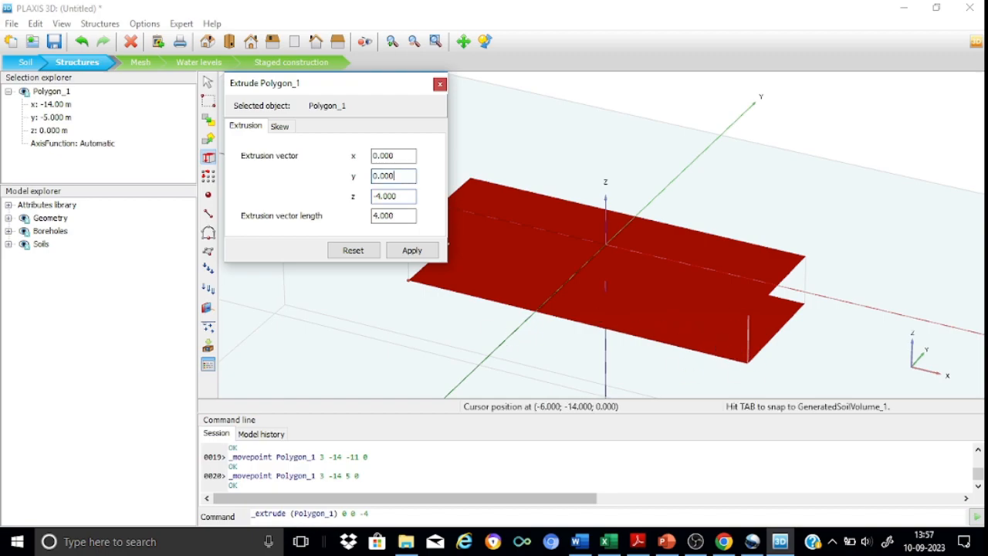
left_click(413, 250)
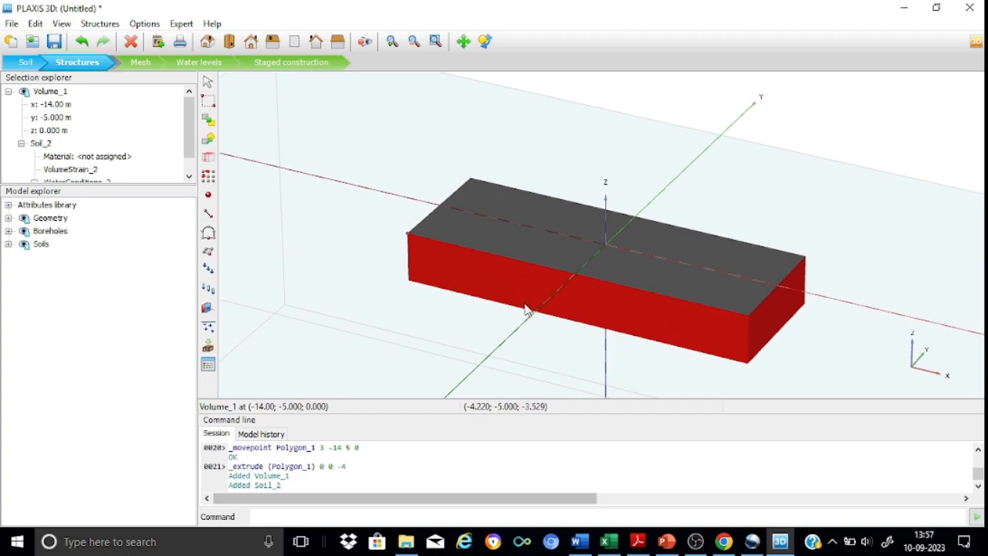
Step: Delete the original rectangular surface lying on top of the extruded volume
left_click(539, 247)
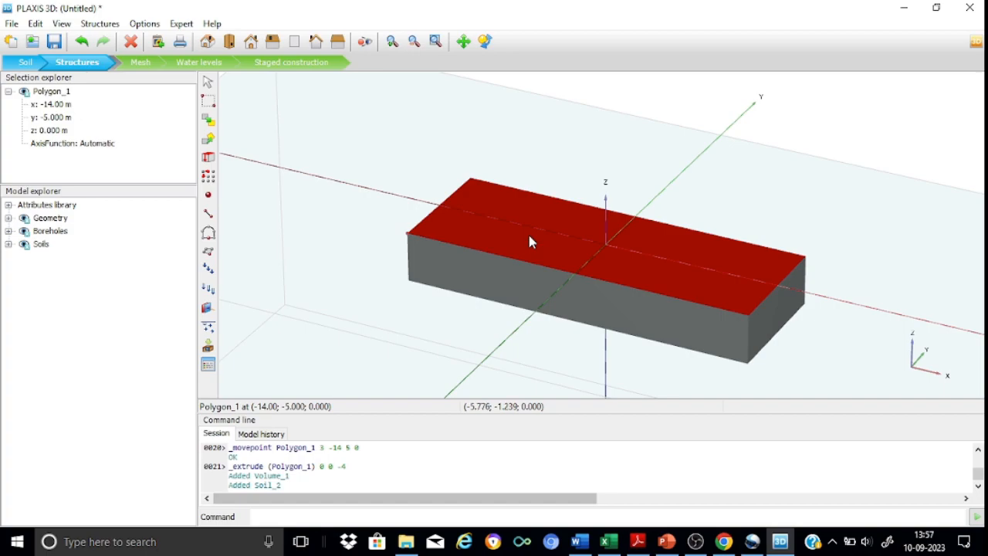
right_click(529, 241)
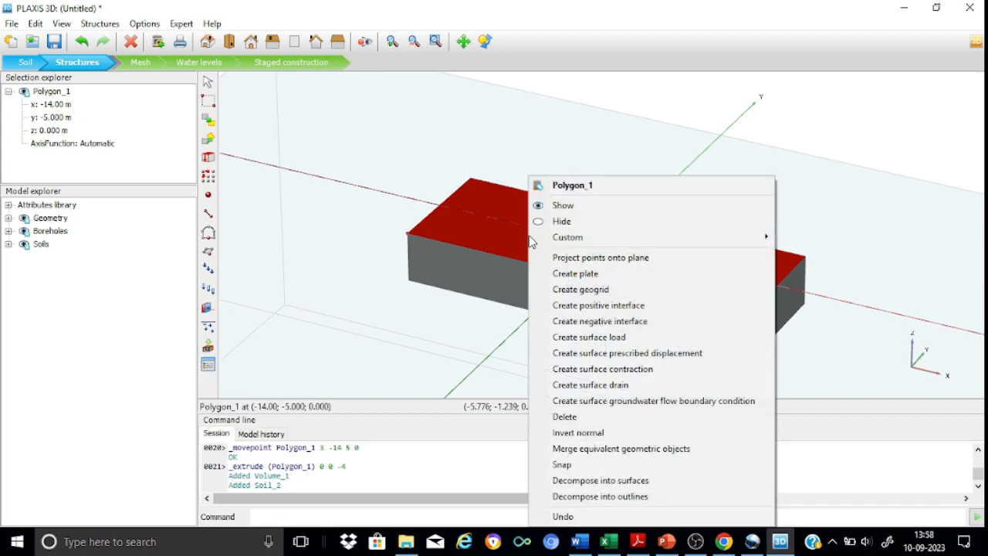
left_click(572, 419)
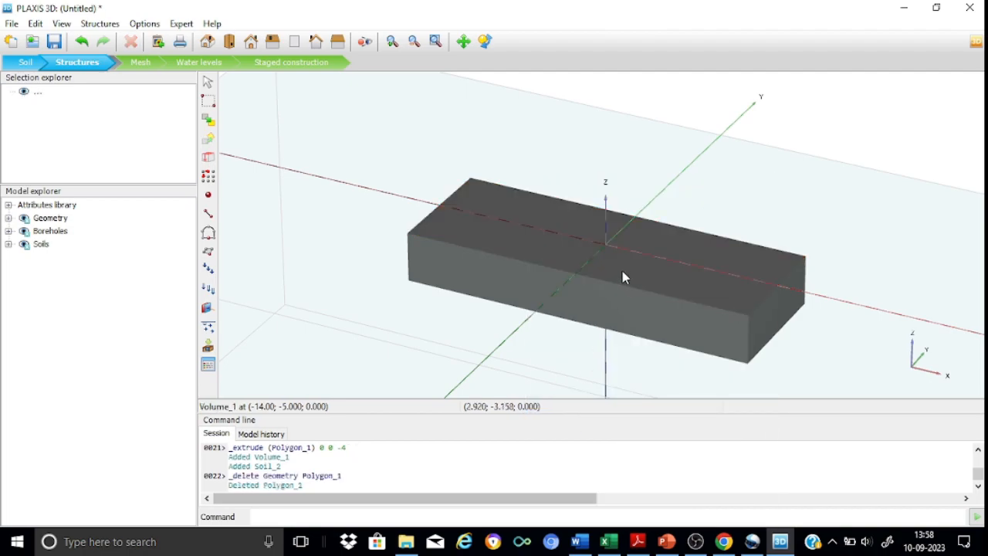
Step: Decompose the extruded volume into its individual surfaces
left_click(669, 273)
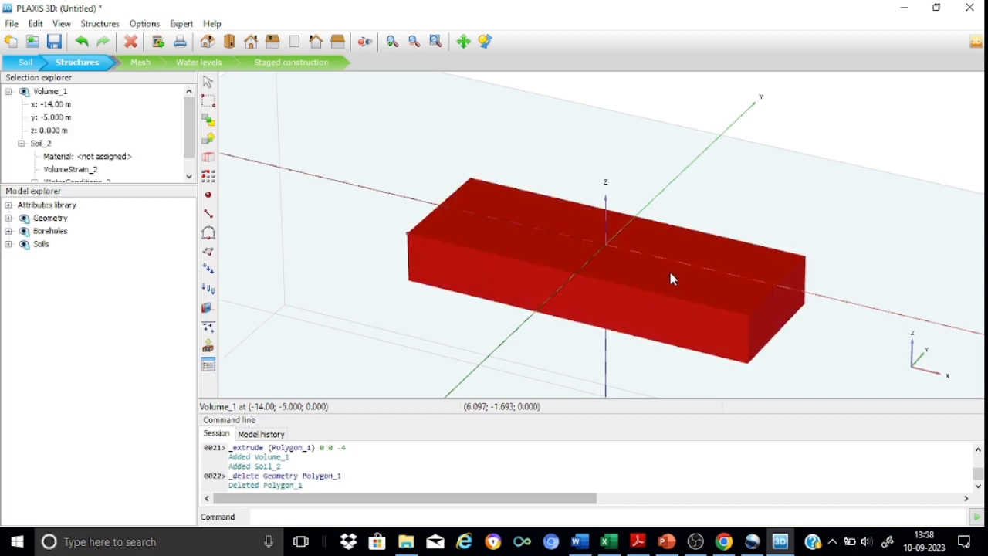
right_click(670, 274)
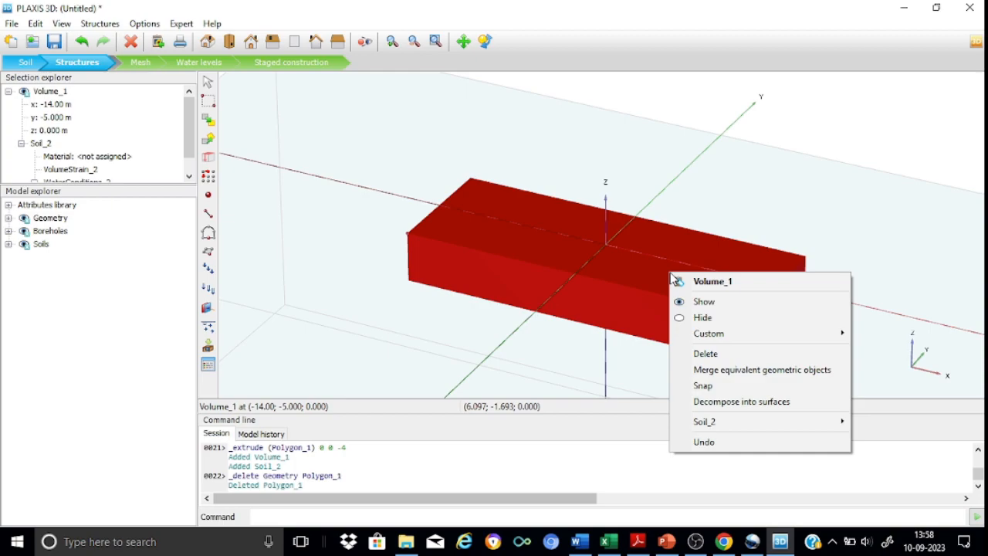
left_click(759, 405)
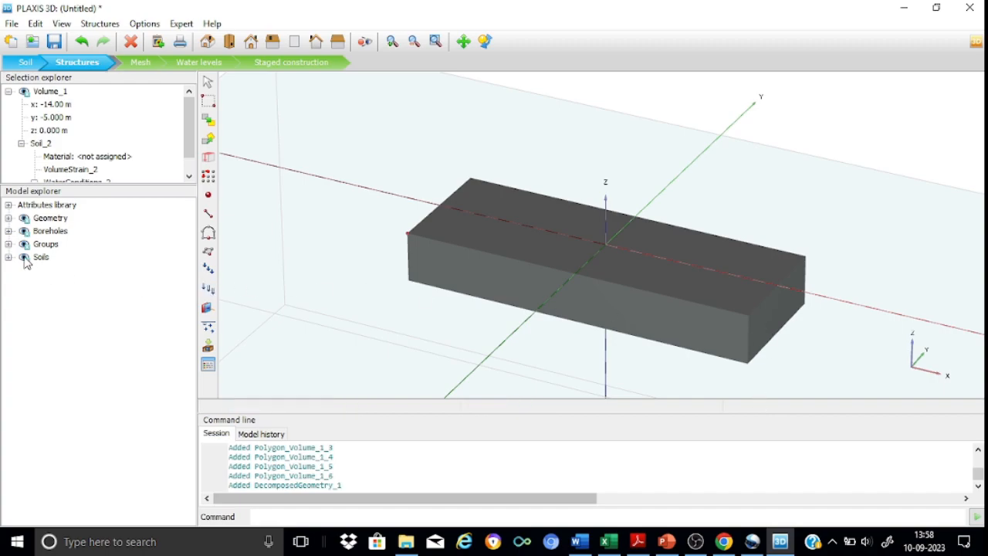
Step: Delete the decomposed top surface Polygon_Volume_1_1 and the extruded volume, leaving the bottom and side surfaces
left_click(8, 218)
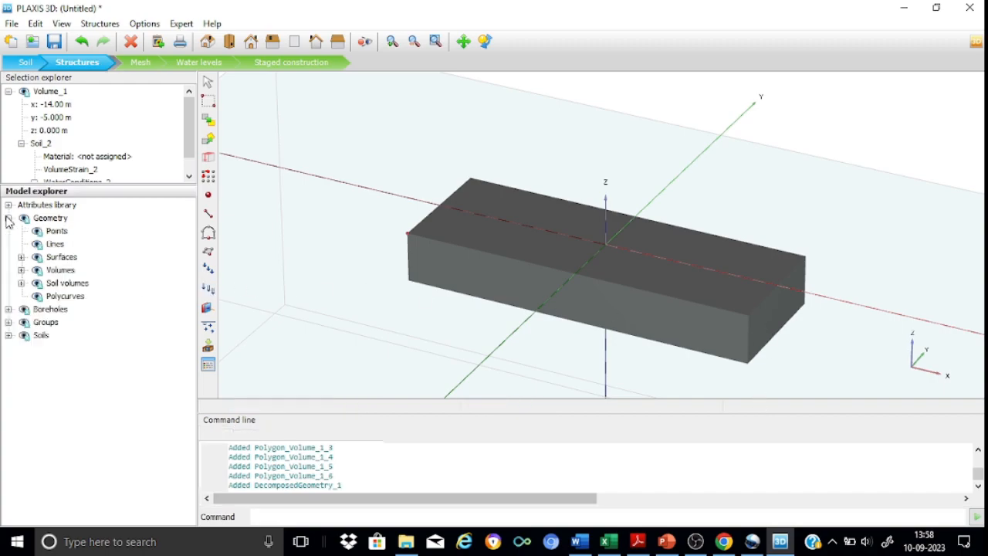
left_click(21, 257)
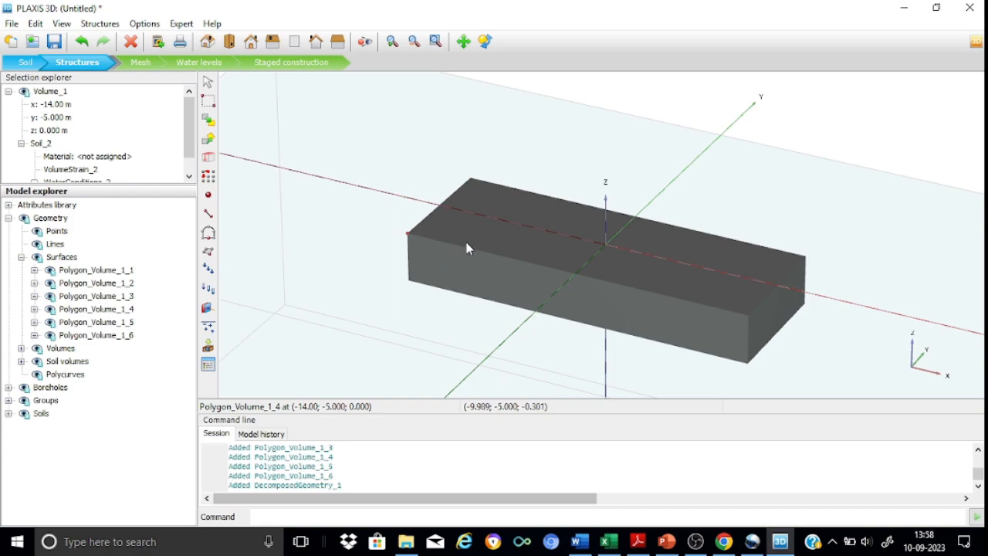
left_click(500, 230)
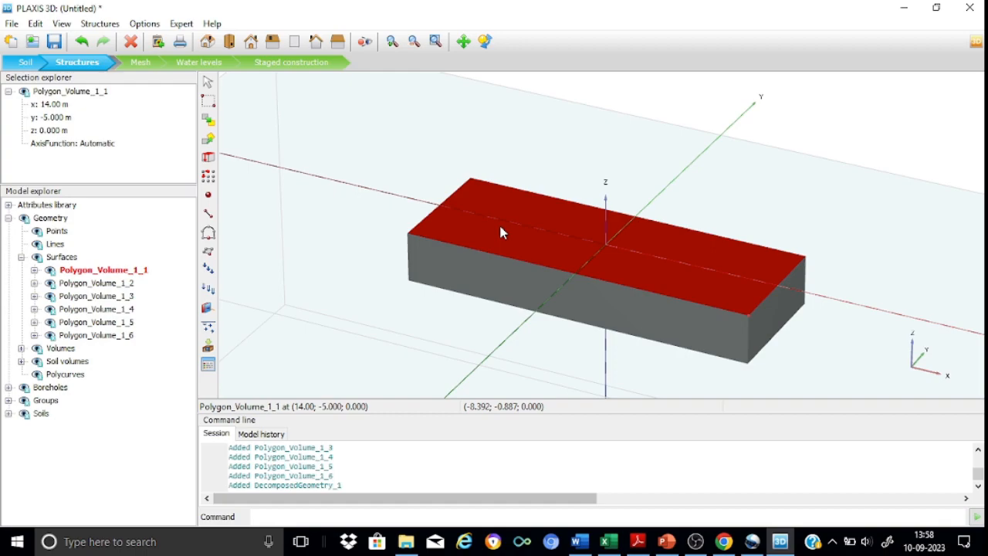
key("Delete")
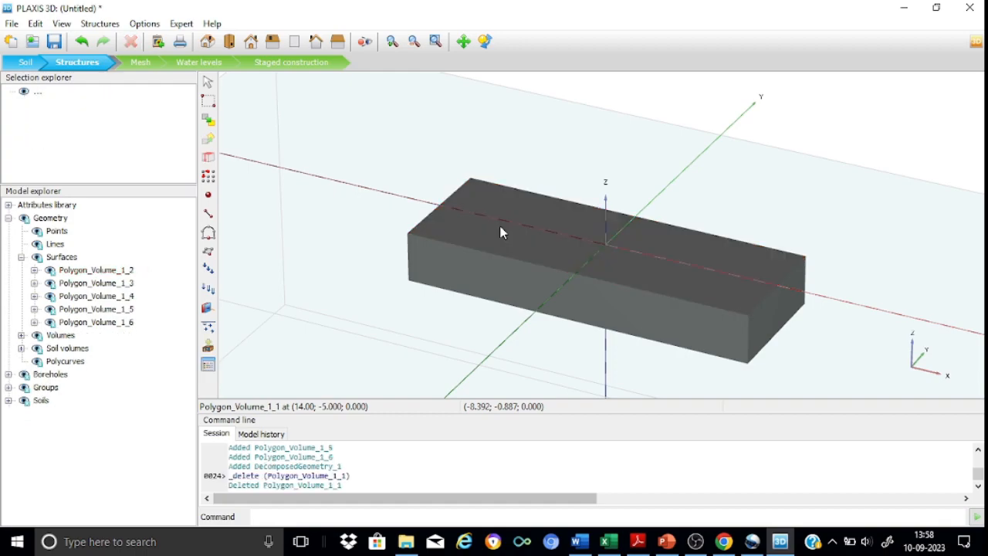
left_click(508, 240)
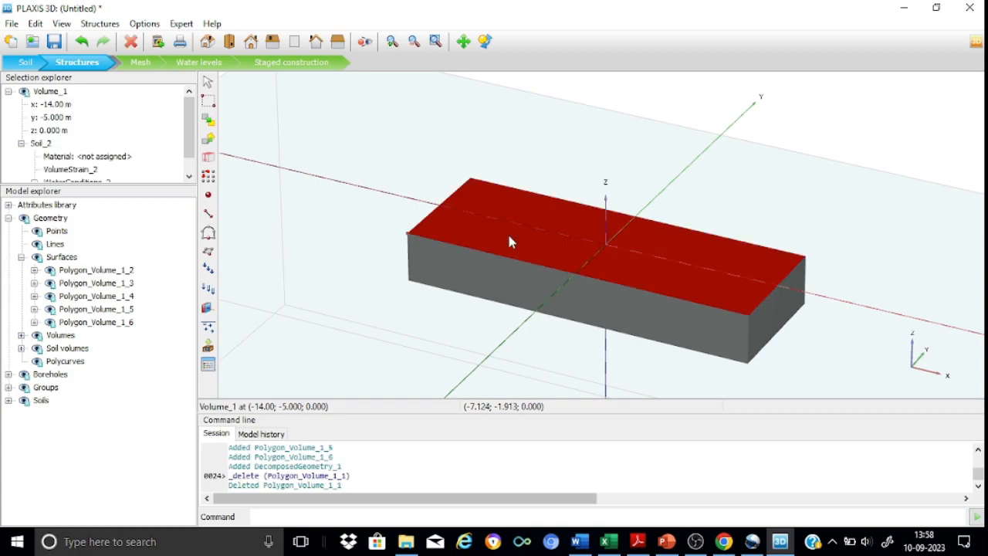
key("Delete")
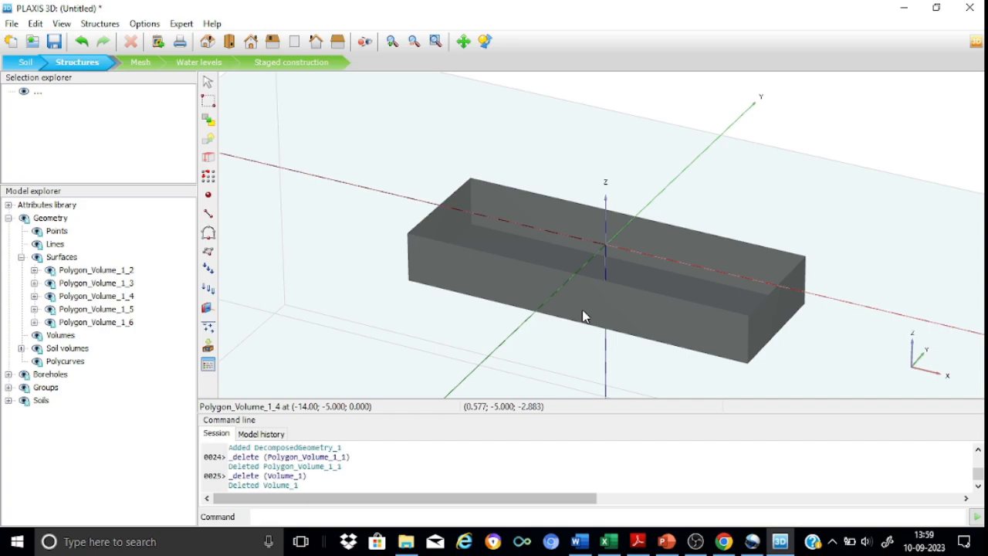
Step: Create plates on the four vertical side surfaces of the basement box
left_click(581, 223)
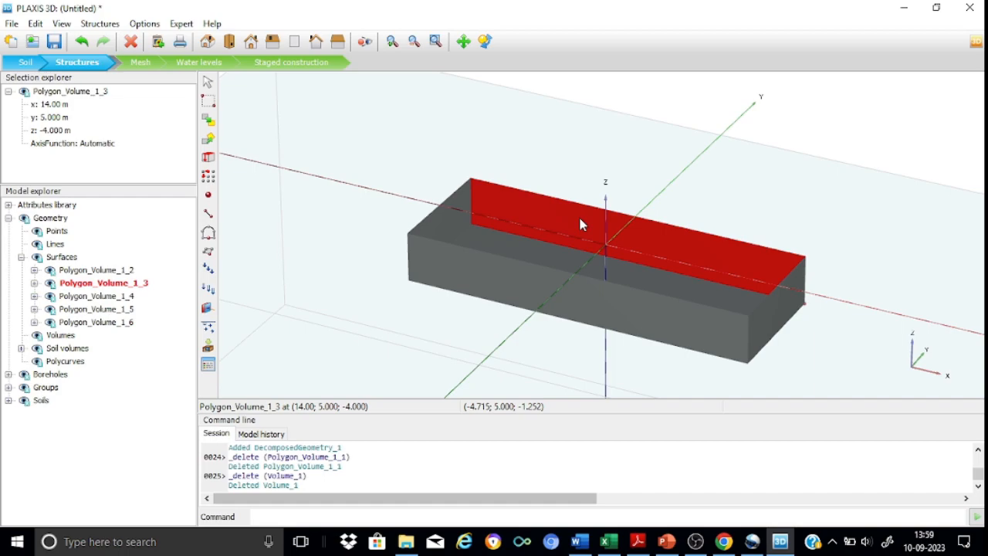
left_click(445, 218, "ctrl")
left_click(475, 283, "ctrl")
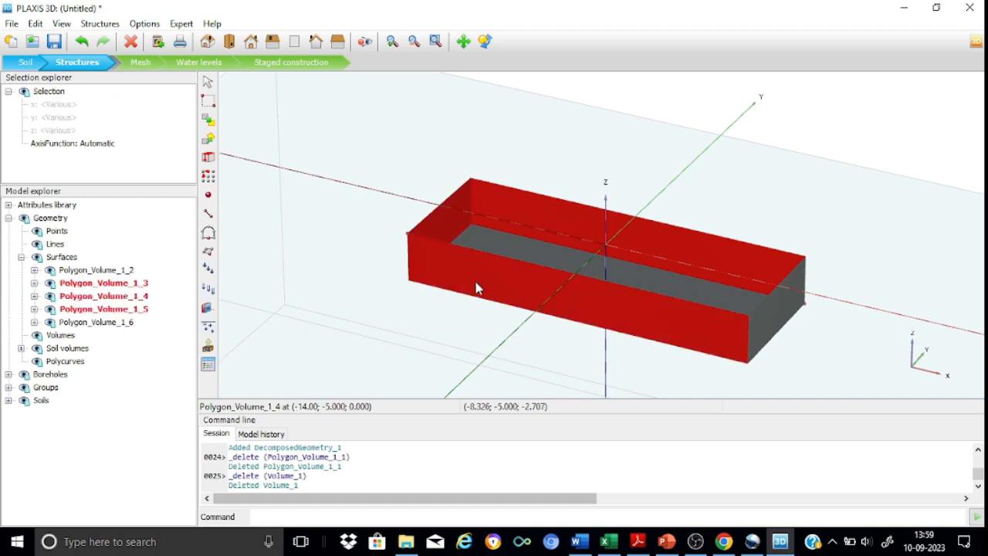
left_click(770, 325, "ctrl")
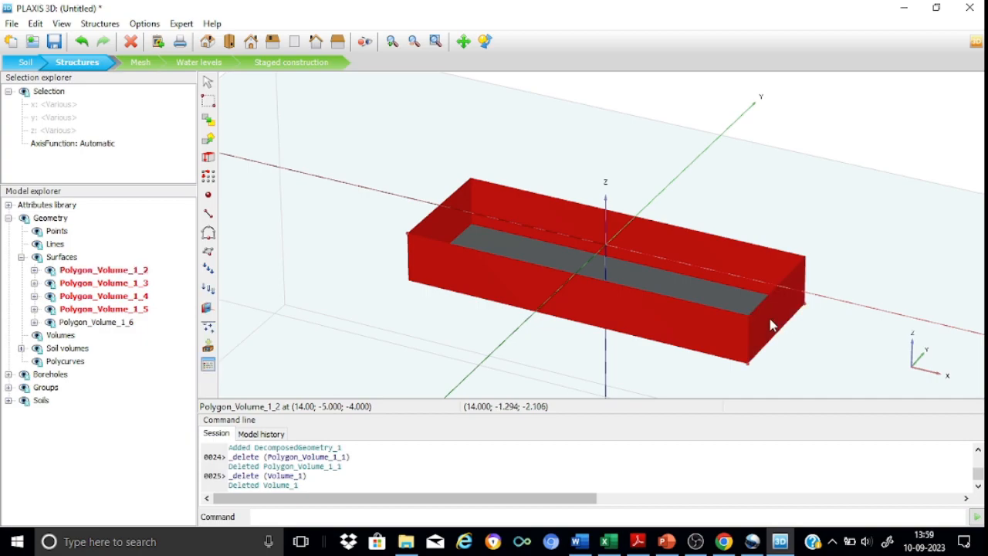
right_click(770, 324)
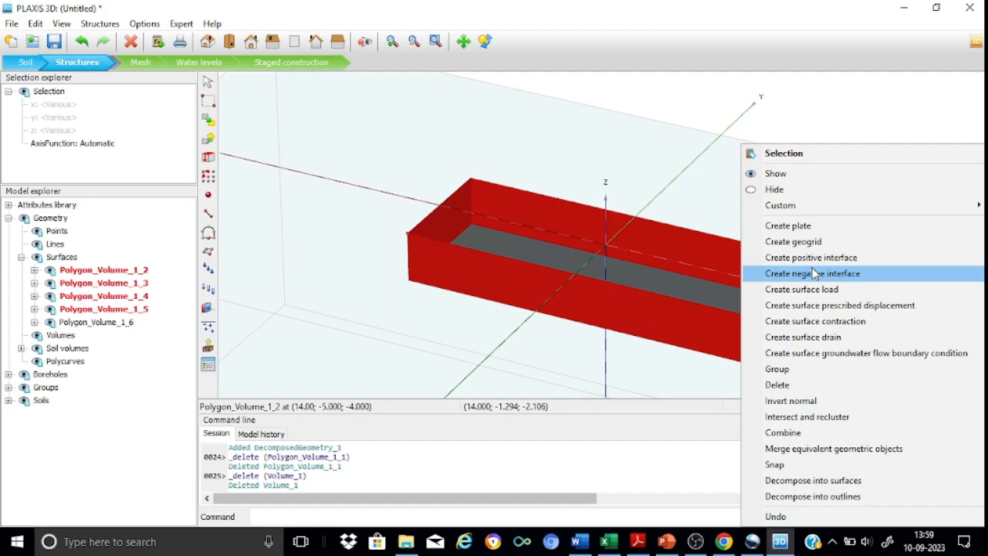
left_click(801, 225)
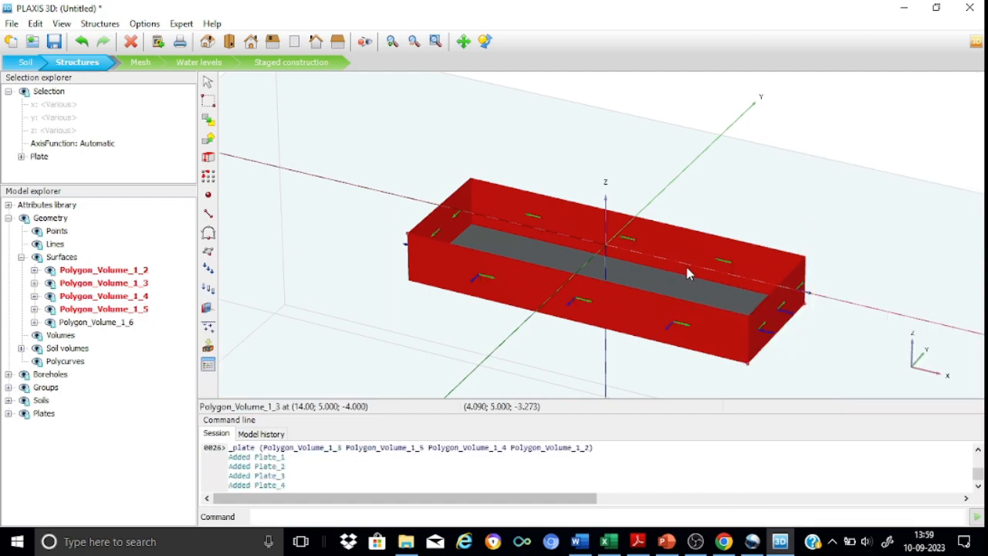
Step: Create a plate on the bottom surface of the basement box at z = -4
left_click(690, 295)
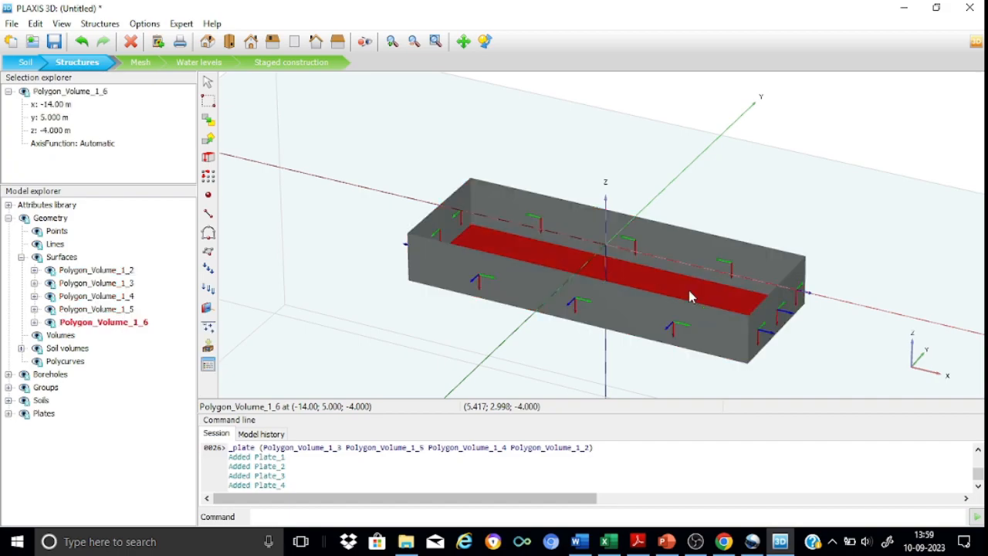
right_click(690, 297)
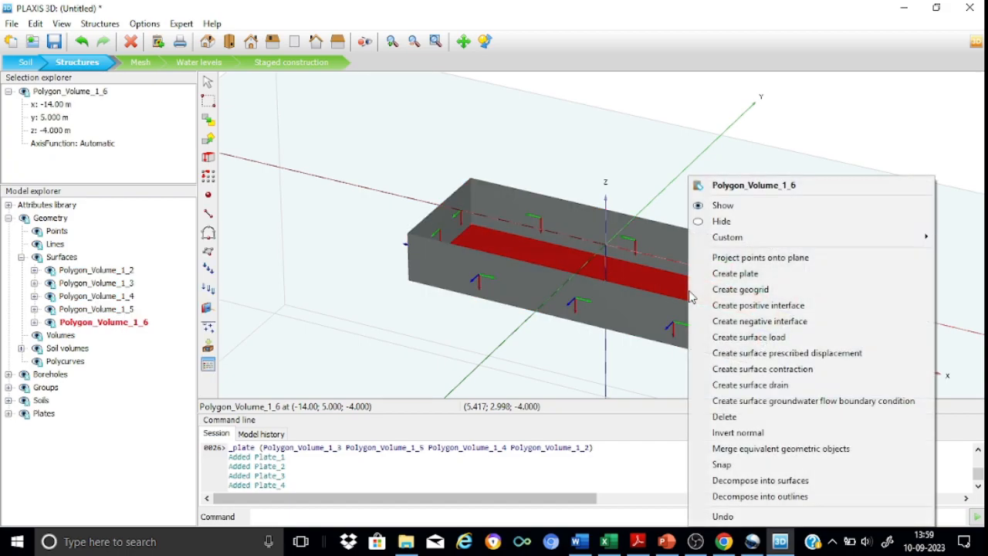
left_click(725, 273)
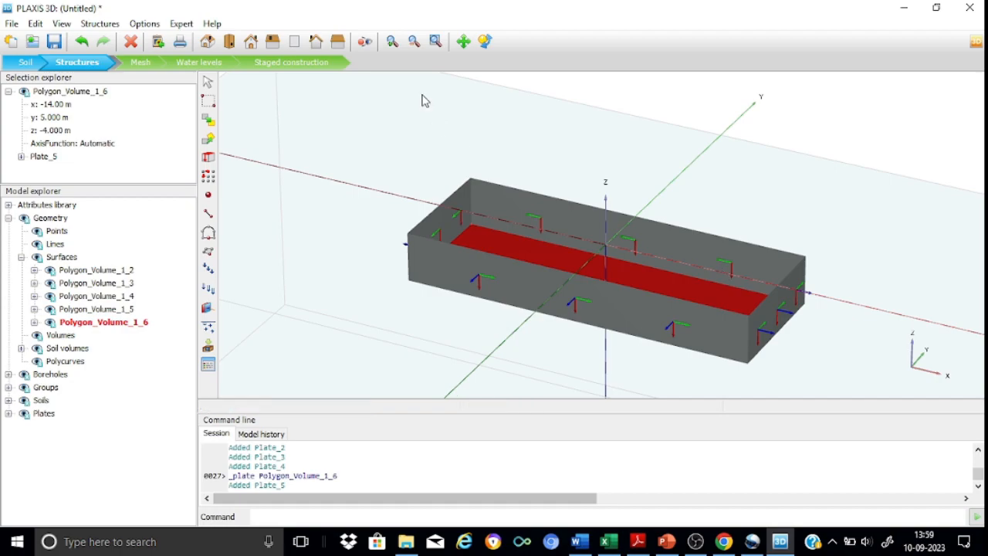
Step: Create a new material set of type Plates with the identification basement-wall
left_click(485, 41)
mouse_move(580, 165)
left_mouse_down()
mouse_move(589, 173)
mouse_move(540, 226)
mouse_move(470, 267)
mouse_move(396, 229)
mouse_move(450, 152)
mouse_move(569, 170)
mouse_move(646, 205)
mouse_move(674, 187)
mouse_move(677, 165)
mouse_move(534, 142)
mouse_move(597, 157)
mouse_move(633, 180)
mouse_move(626, 167)
mouse_move(567, 167)
left_mouse_up()
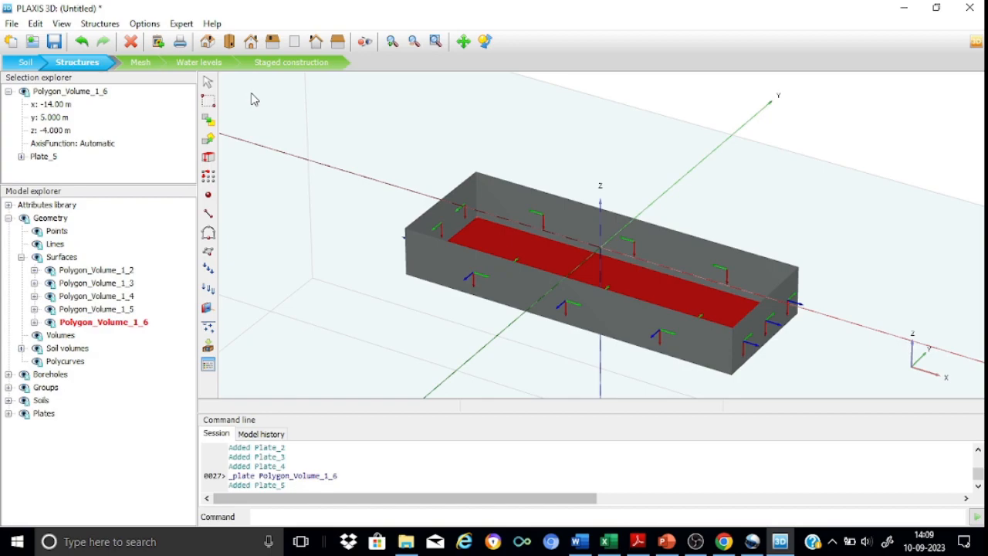
left_click(208, 366)
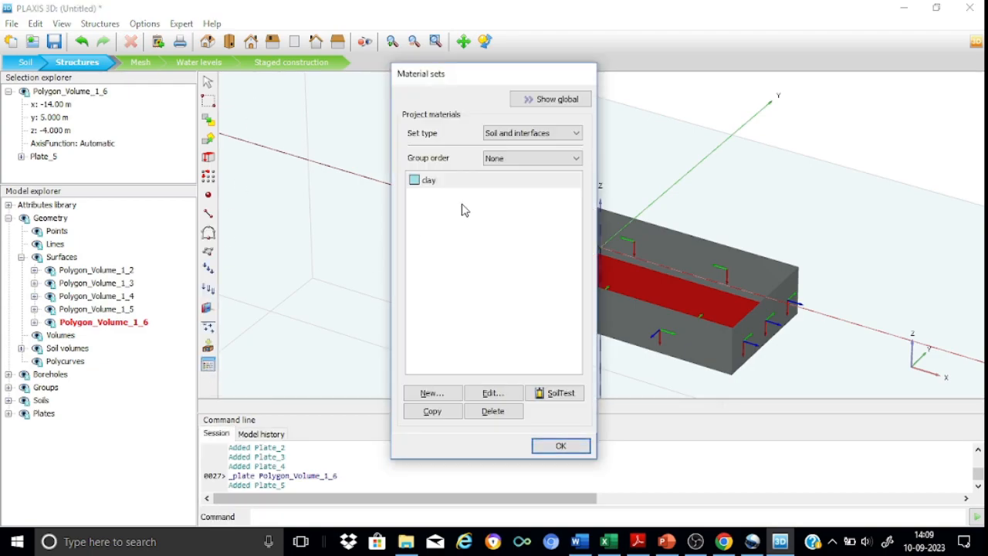
left_click(575, 133)
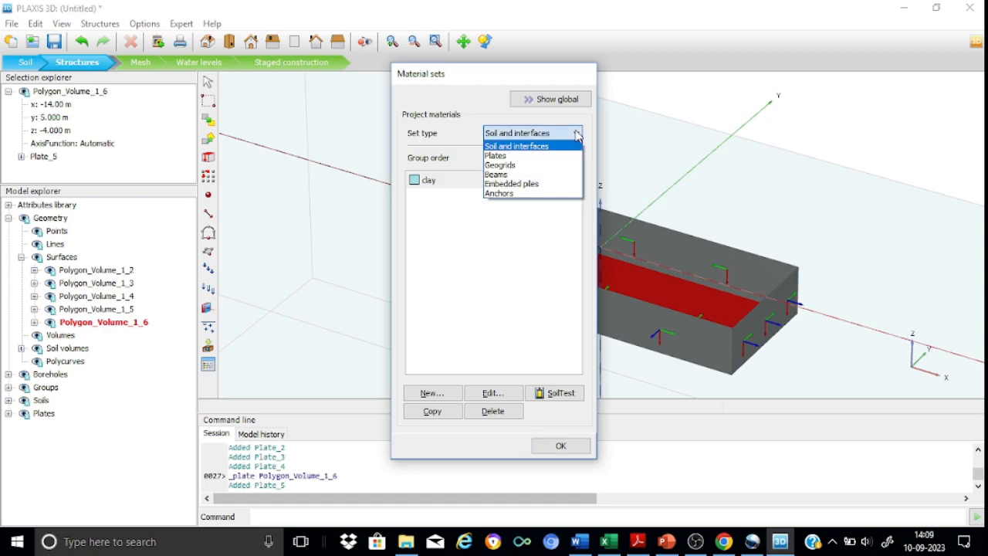
left_click(515, 156)
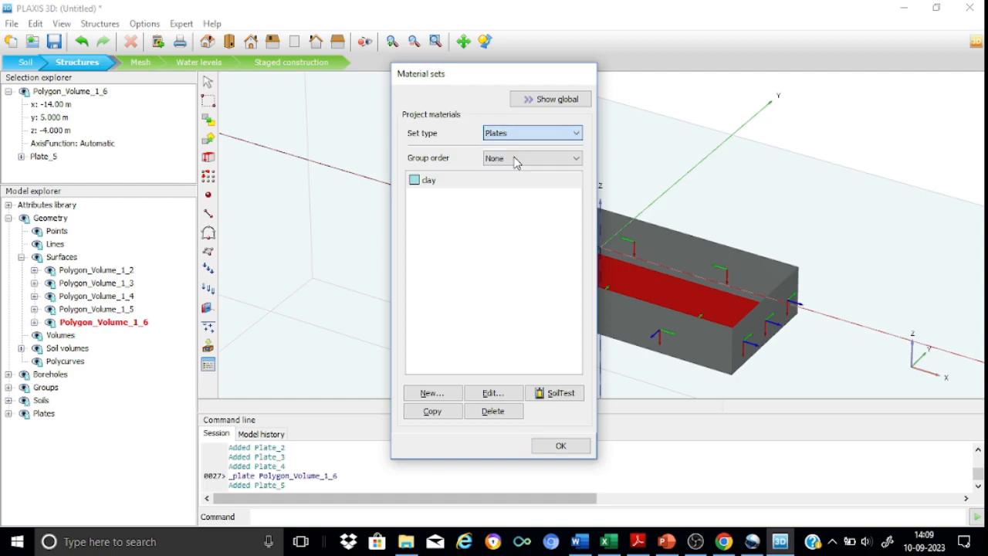
left_click(429, 393)
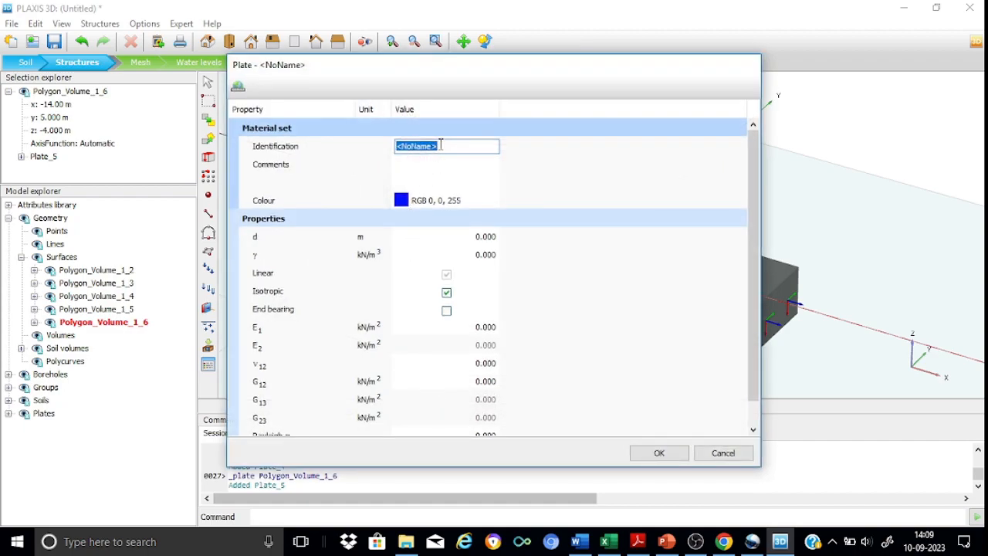
type("Base")
key("BackSpace")
key("BackSpace")
key("BackSpace")
type("basemen")
left_click(543, 186)
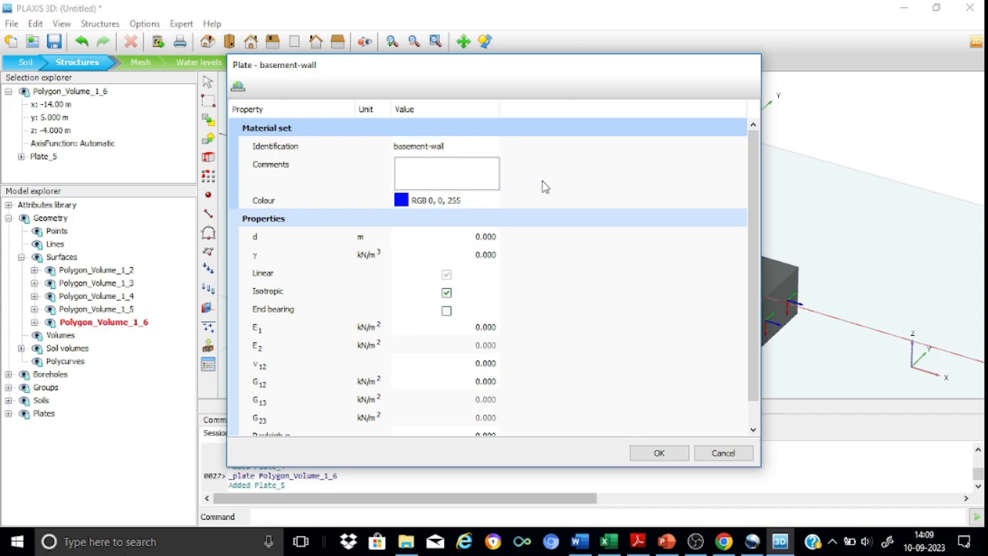
Step: Set the basement-wall plate's thickness d to 0.30 m and its unit weight to 15 kN/m³
left_click(489, 238)
type("0")
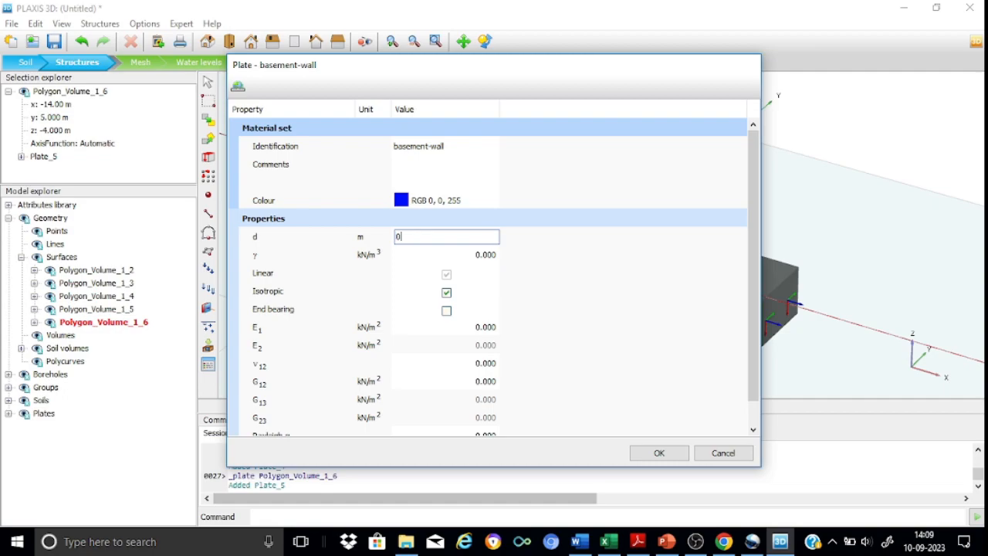
type(".30")
left_click(480, 256)
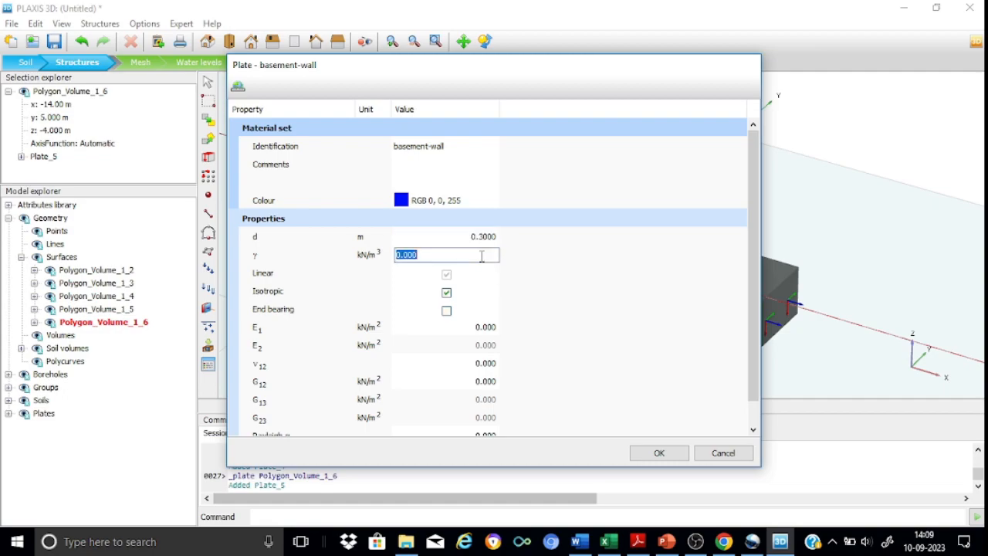
type("15")
key("Return")
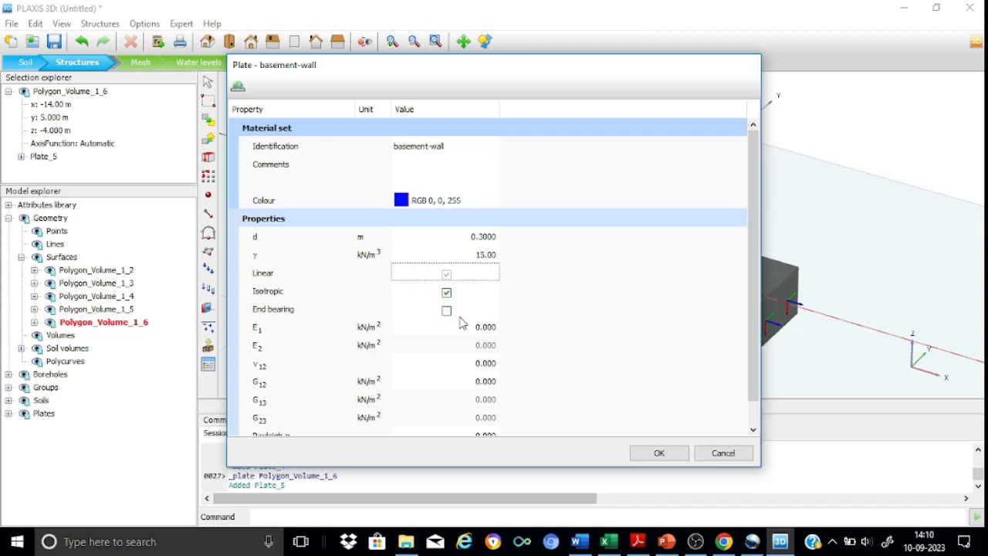
Step: Set the basement-wall plate's E1 to 2.5e7 kN/m² and its Poisson's ratio ν12 to 0.15, and accept the material
left_click(487, 327)
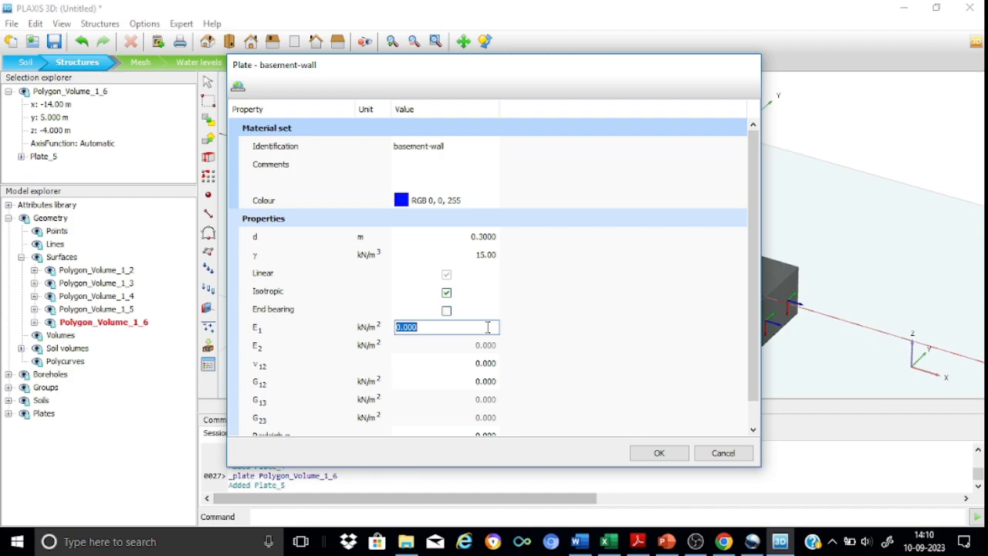
type("2.5e7")
left_click(489, 363)
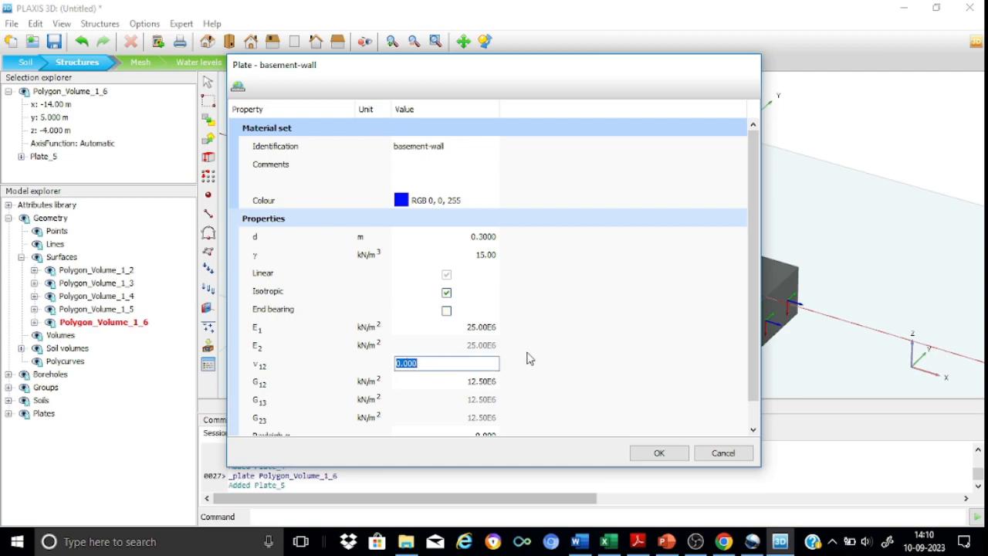
type("0.15")
left_click(605, 349)
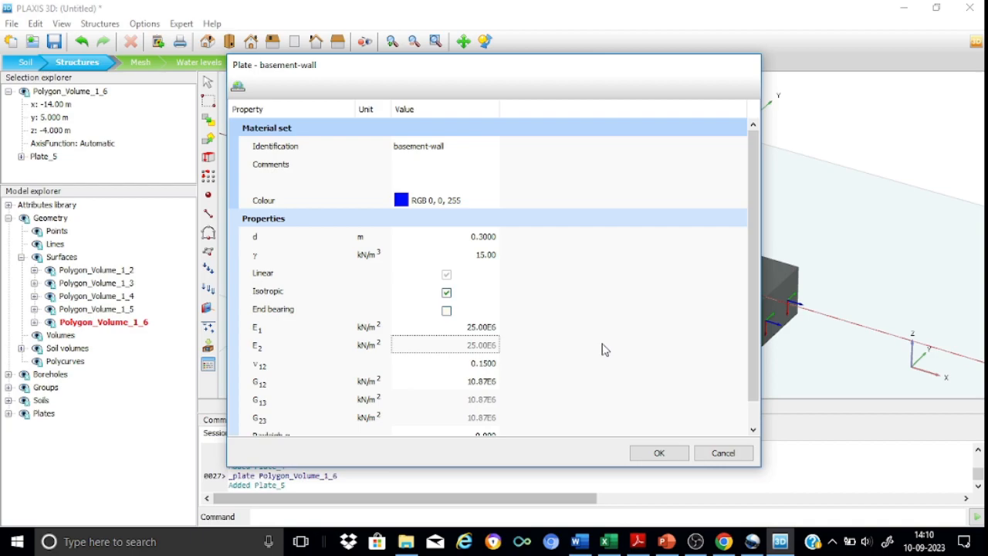
left_click(656, 452)
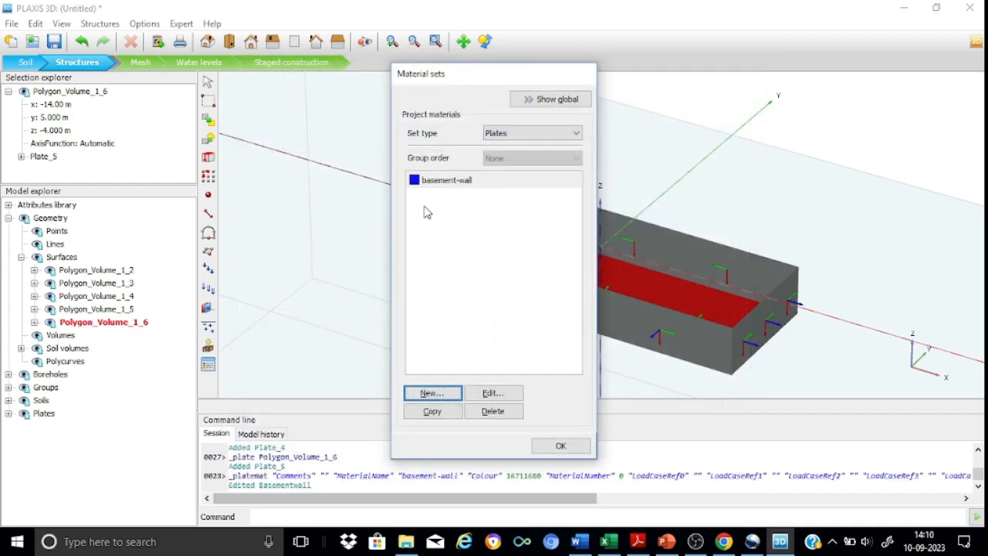
Step: Change the display colour of the basement-wall material to magenta
double_click(417, 182)
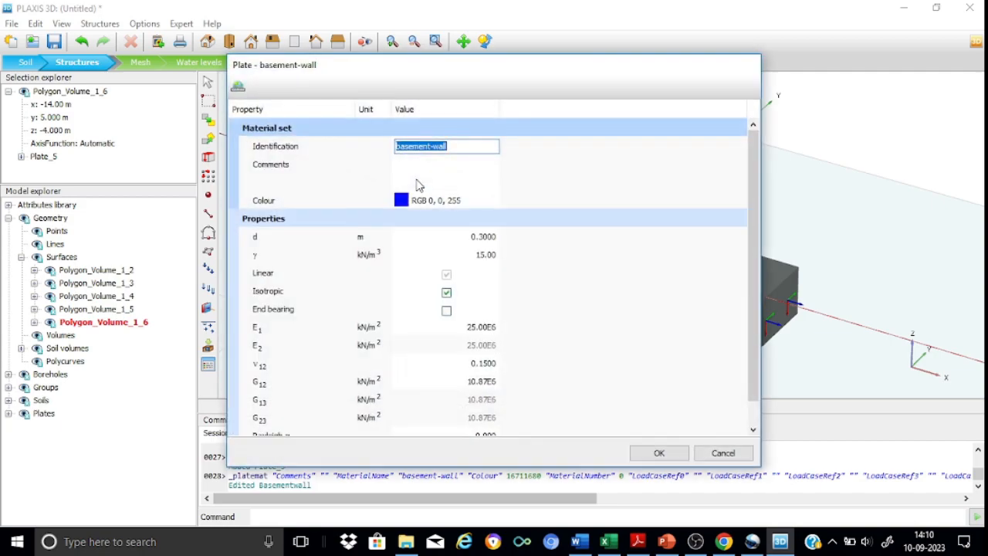
left_click(405, 196)
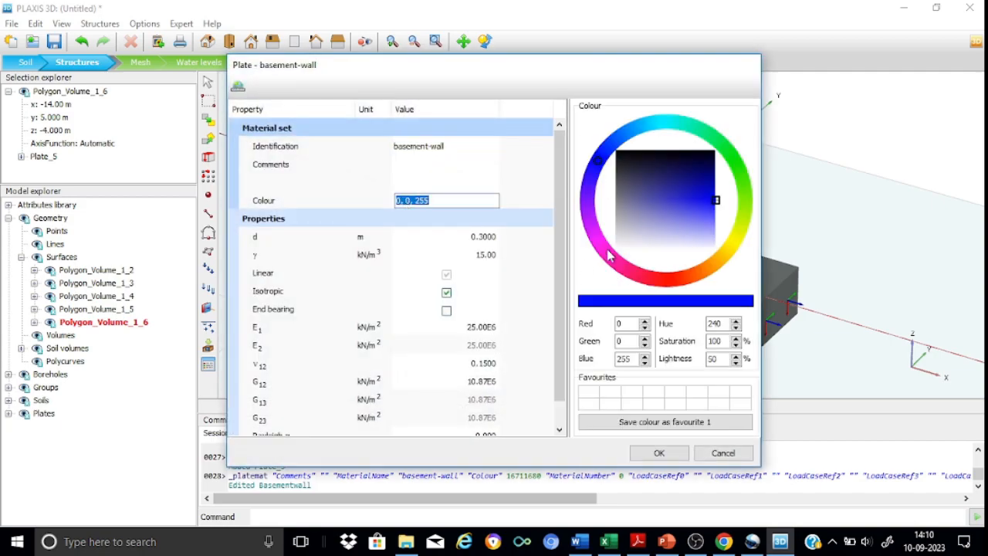
left_click(604, 250)
left_click(657, 452)
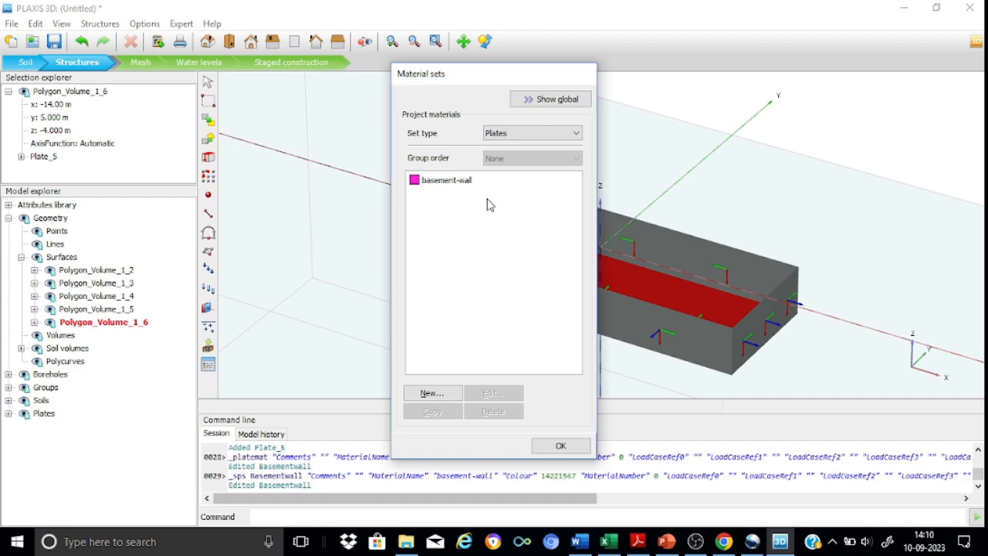
Step: Copy the basement-wall material as basement-floor and give it the green colour RGB 106, 255, 0
left_click(463, 180)
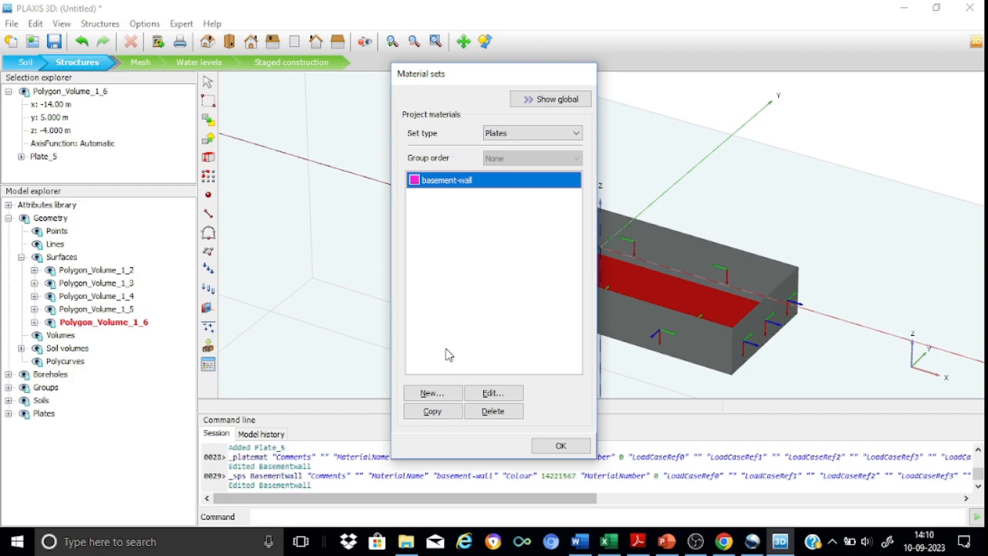
left_click(434, 411)
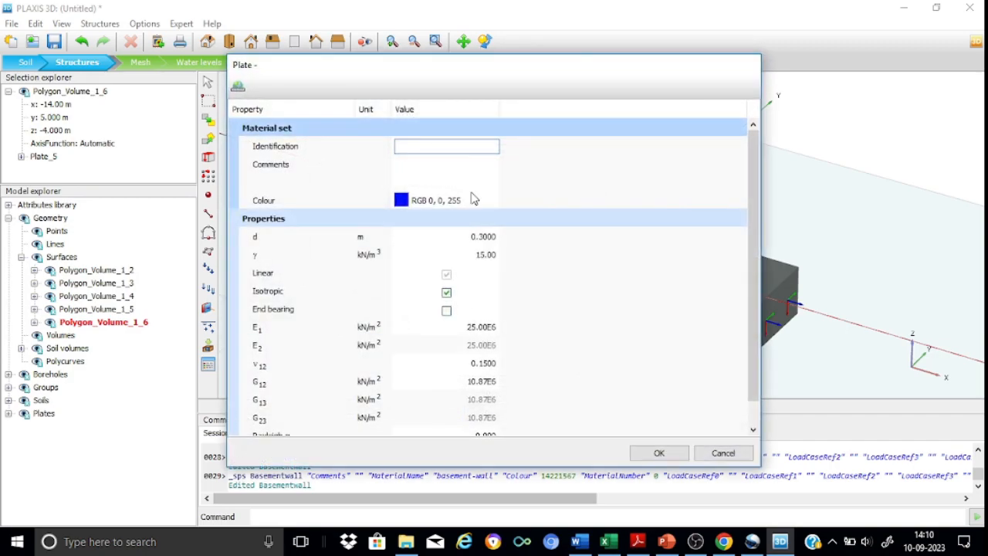
type("basement-floor")
left_click(403, 201)
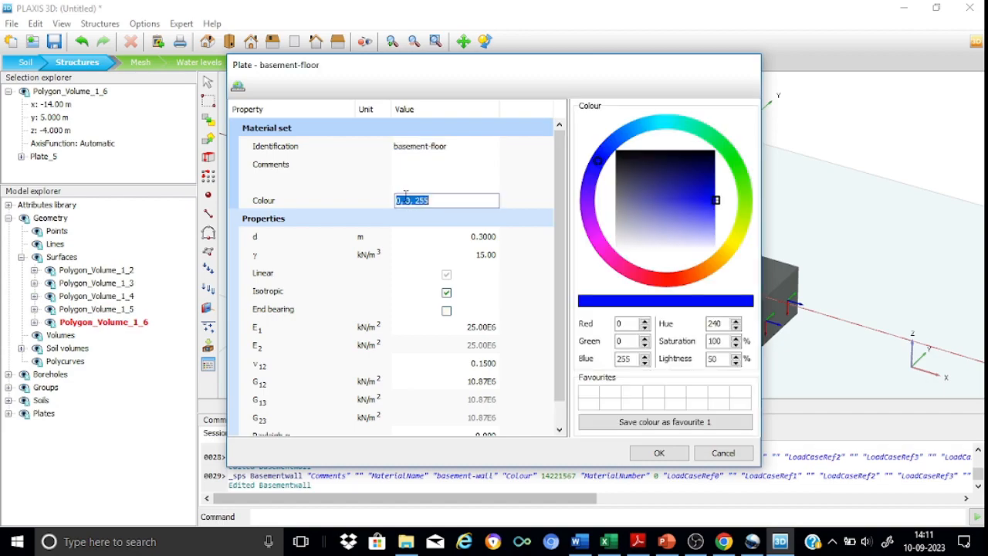
left_click(744, 193)
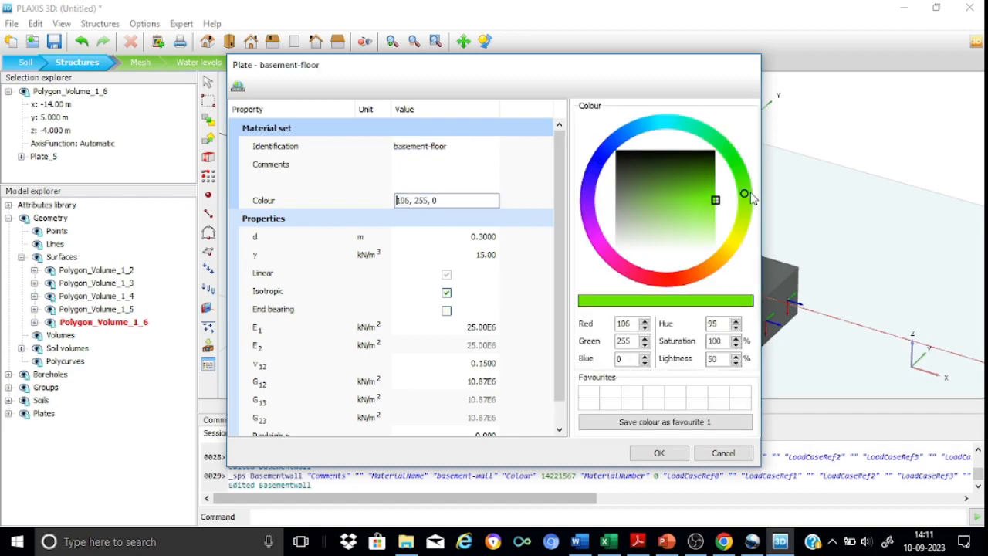
left_click(655, 453)
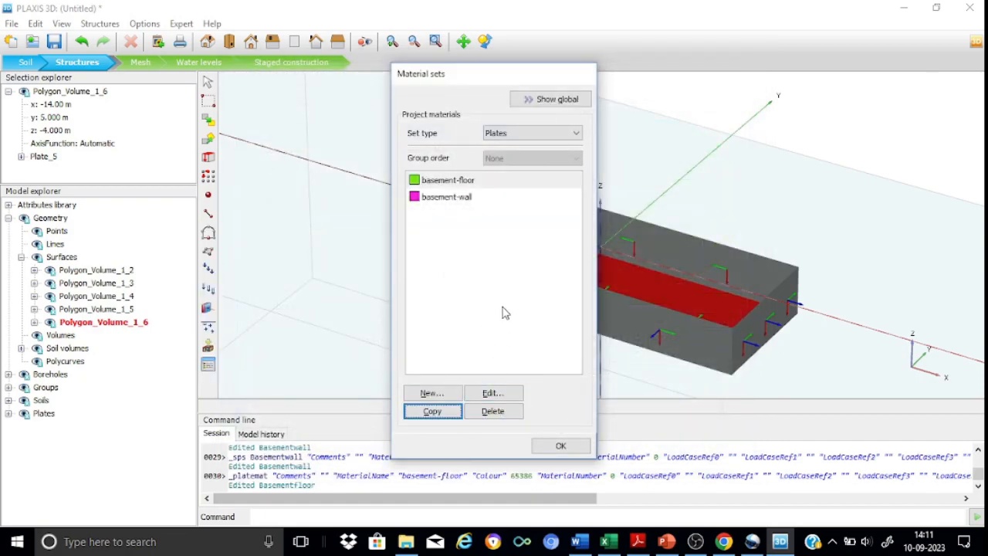
Step: Set the basement-floor plate's thickness d to 0.6 m and close the material sets
left_click(490, 393)
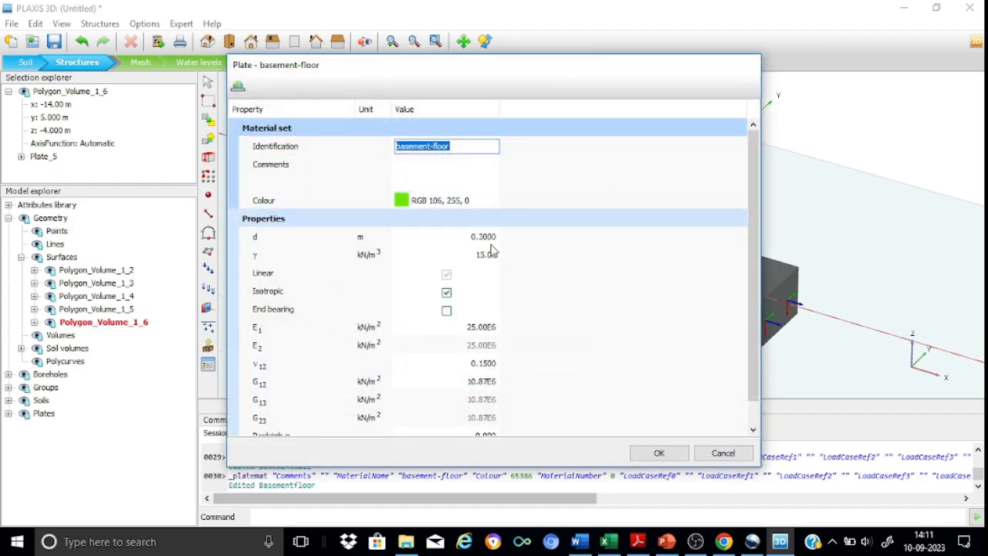
left_click(498, 237)
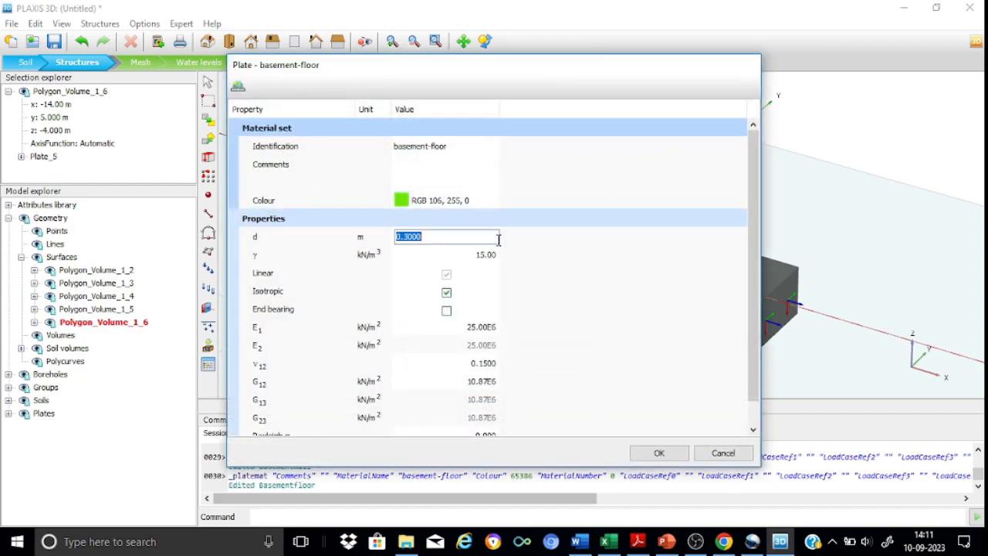
type("0.")
left_click(477, 255)
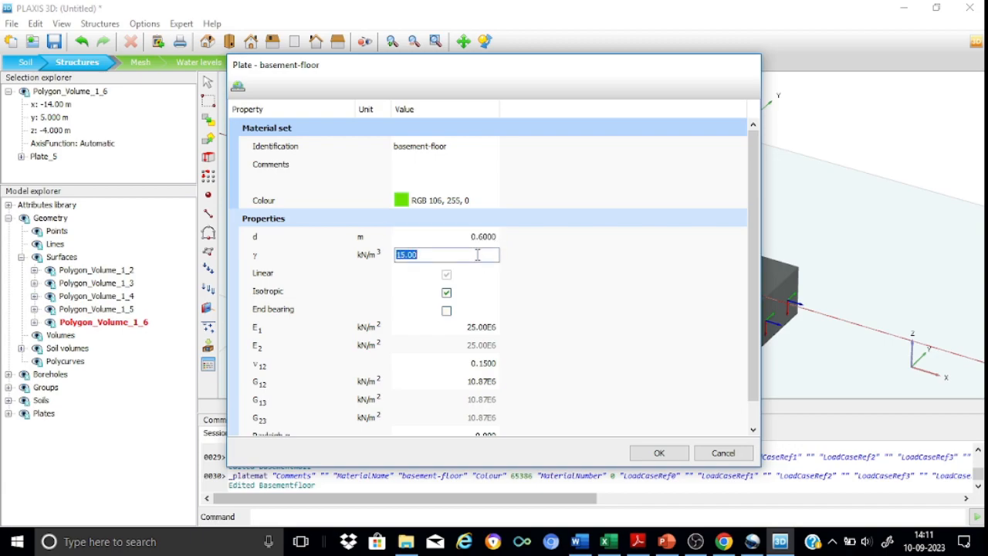
left_click(656, 452)
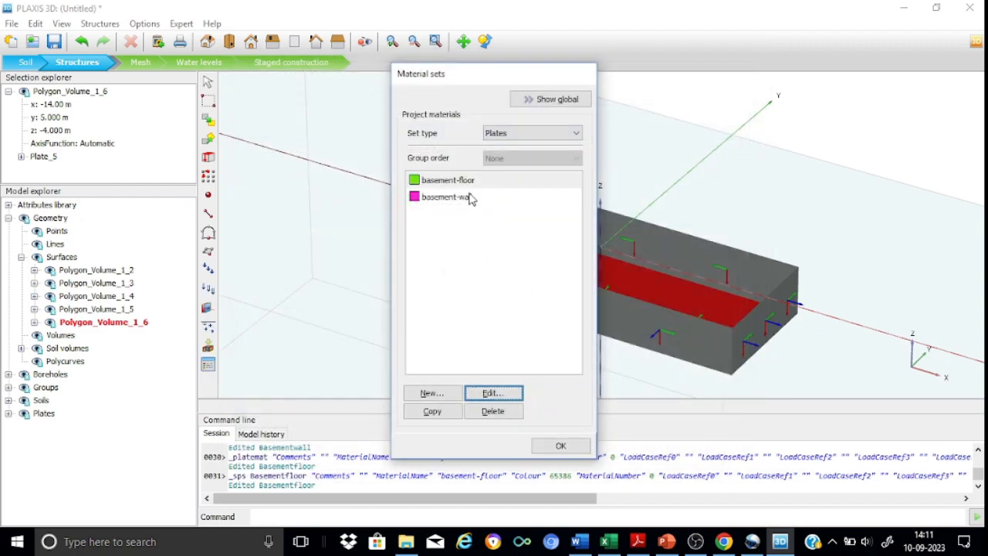
left_click(563, 445)
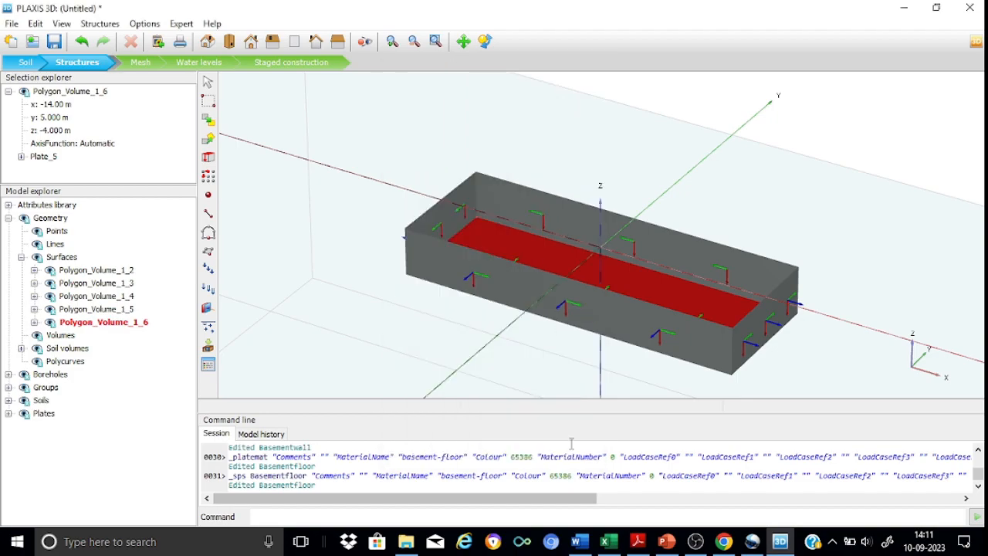
Step: Assign the basement-wall material to the plate on the basement's short end wall at x = -14 m (Polygon_Volume_1_5)
left_click(438, 223)
right_click(438, 224)
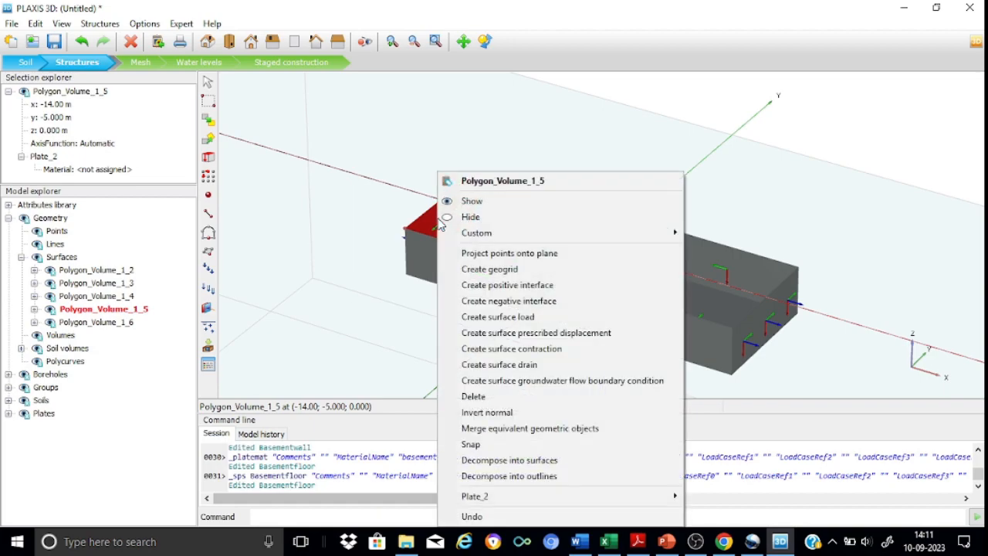
mouse_move(527, 498)
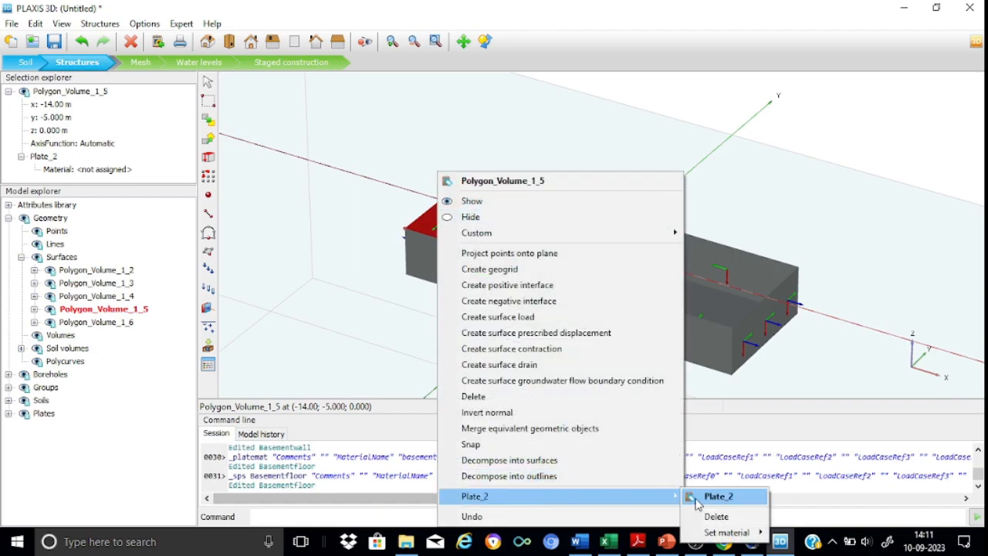
mouse_move(721, 532)
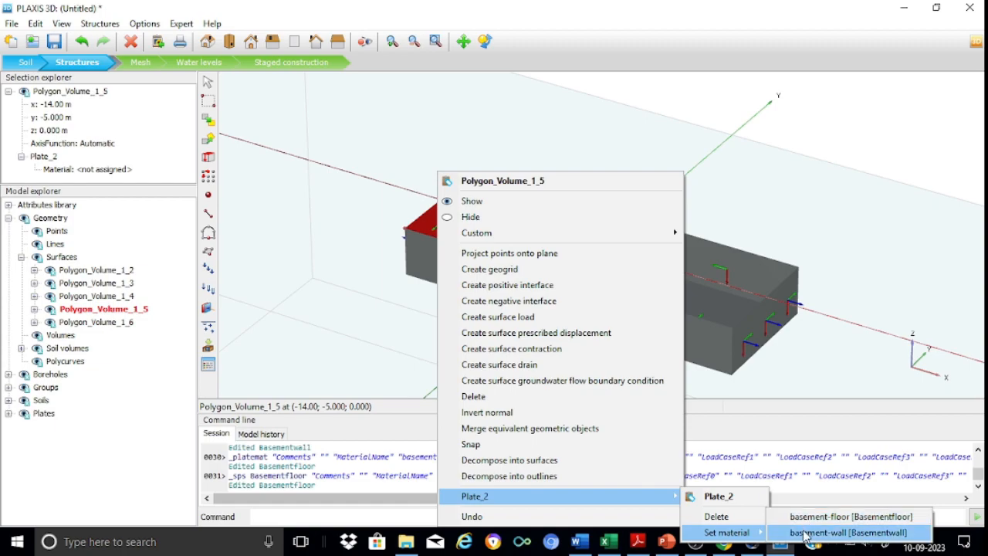
left_click(806, 532)
Step: Assign the basement-wall material to the plate on the long wall at y = 5 m (Polygon_Volume_1_3)
left_click(694, 267)
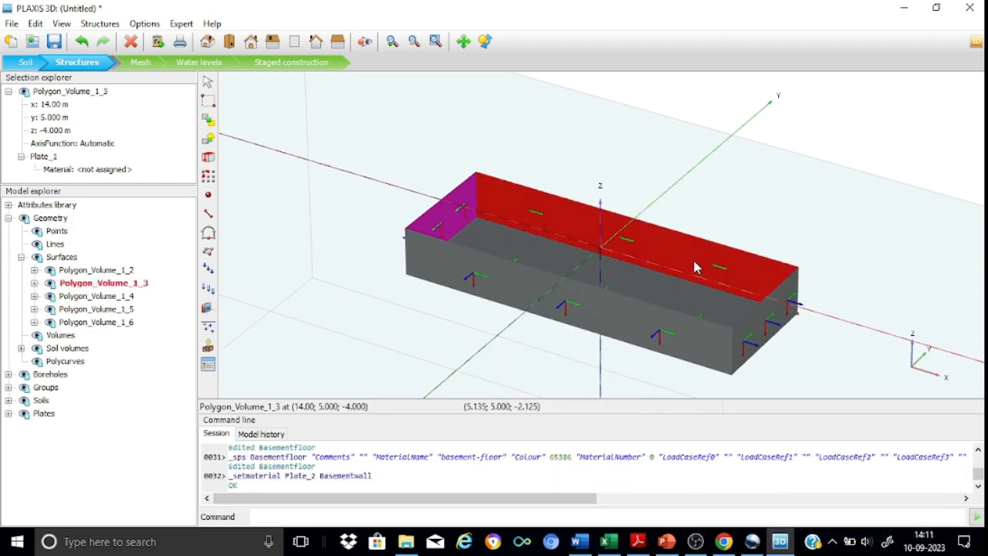
right_click(694, 267)
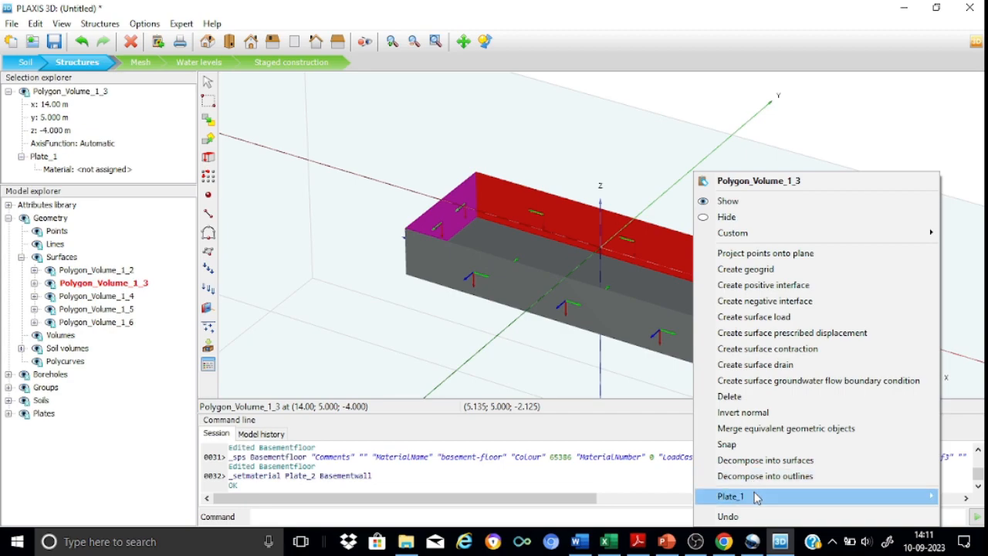
mouse_move(755, 497)
mouse_move(683, 533)
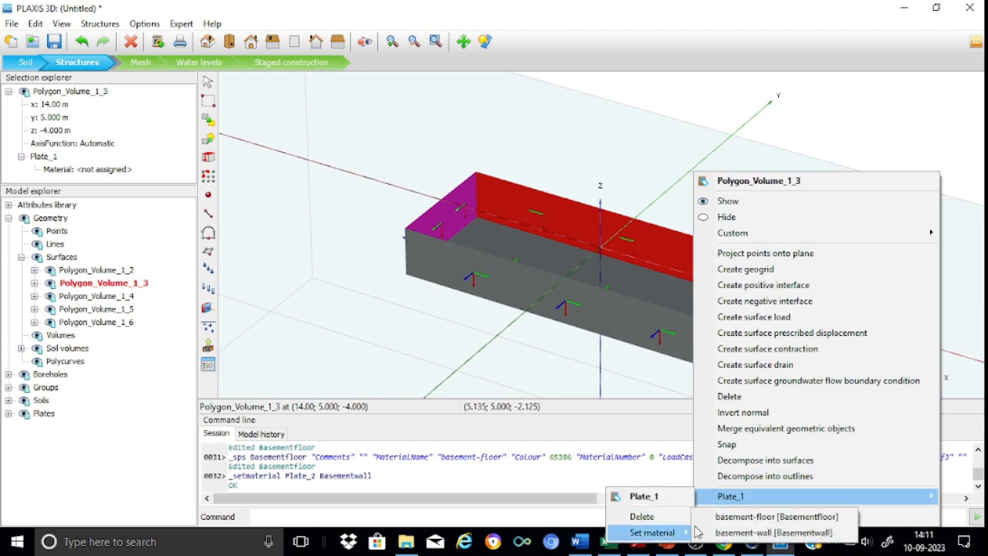
left_click(756, 532)
Step: Assign the basement-wall material to the plate on the short end wall at x = 14 m (Polygon_Volume_1_2)
left_click(744, 344)
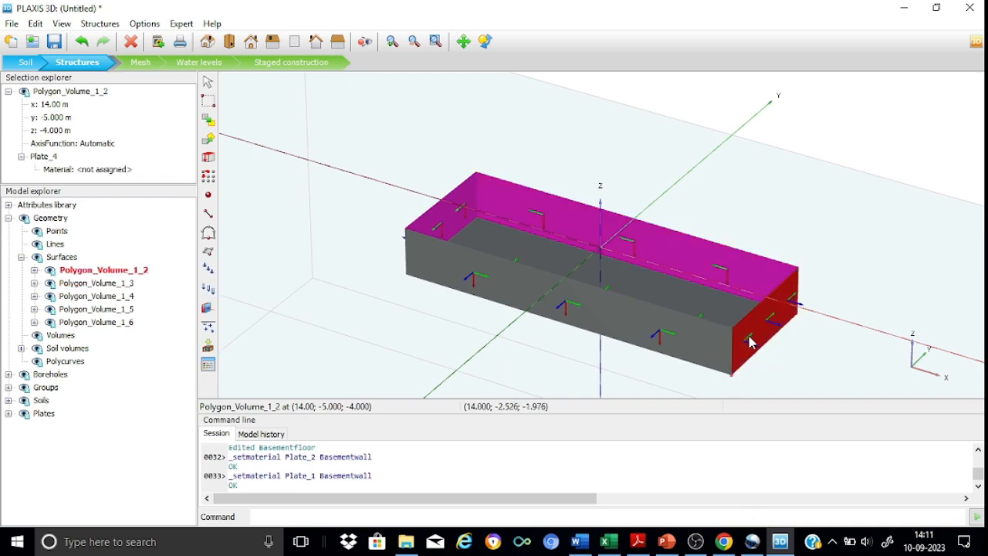
right_click(750, 342)
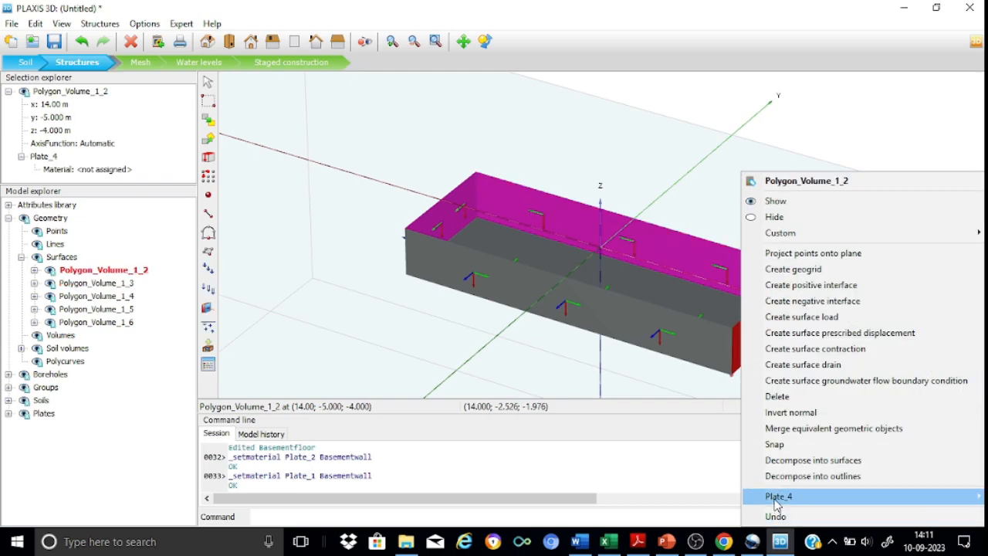
mouse_move(776, 503)
mouse_move(727, 533)
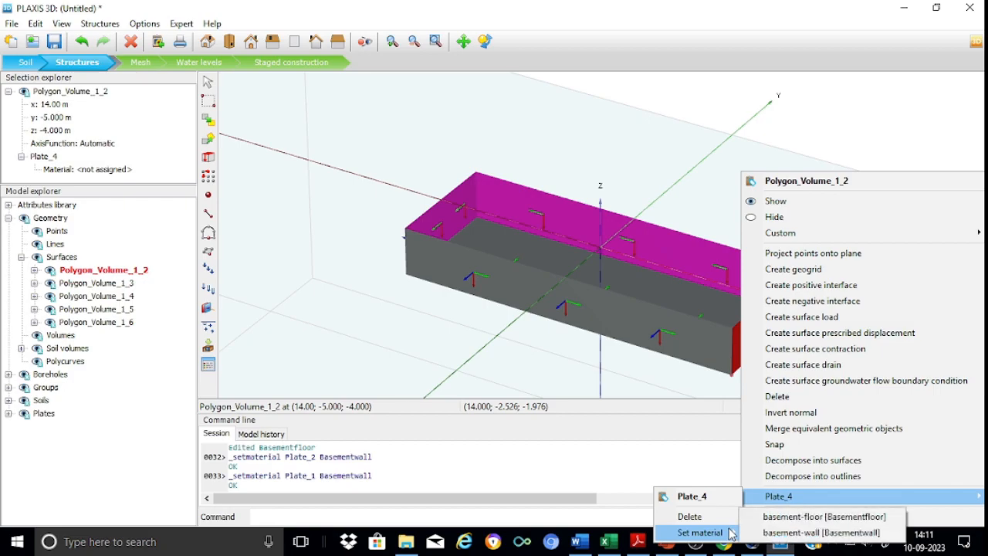
left_click(773, 534)
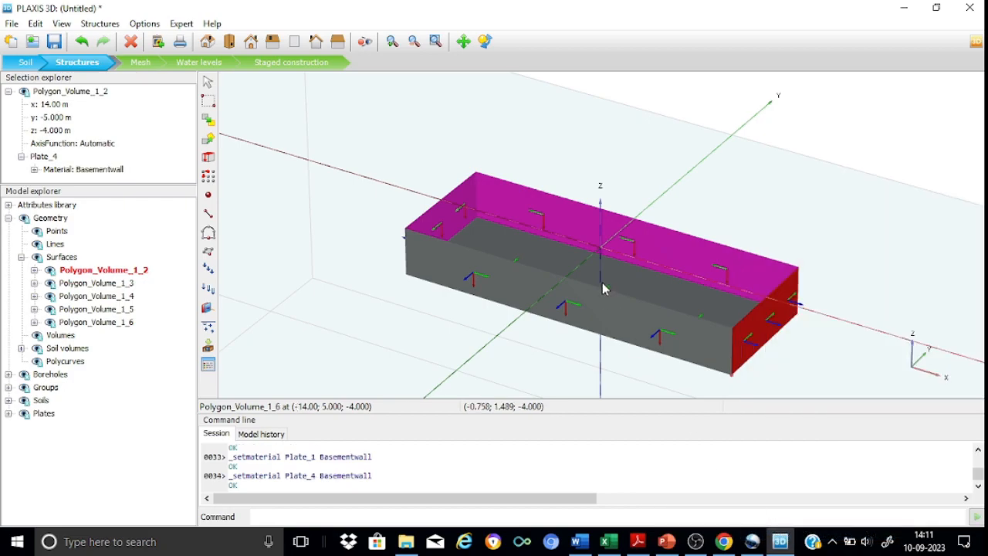
Step: Assign the basement-wall material to the plate on the long wall at y = -5 m (Polygon_Volume_1_4)
left_click(597, 310)
right_click(596, 306)
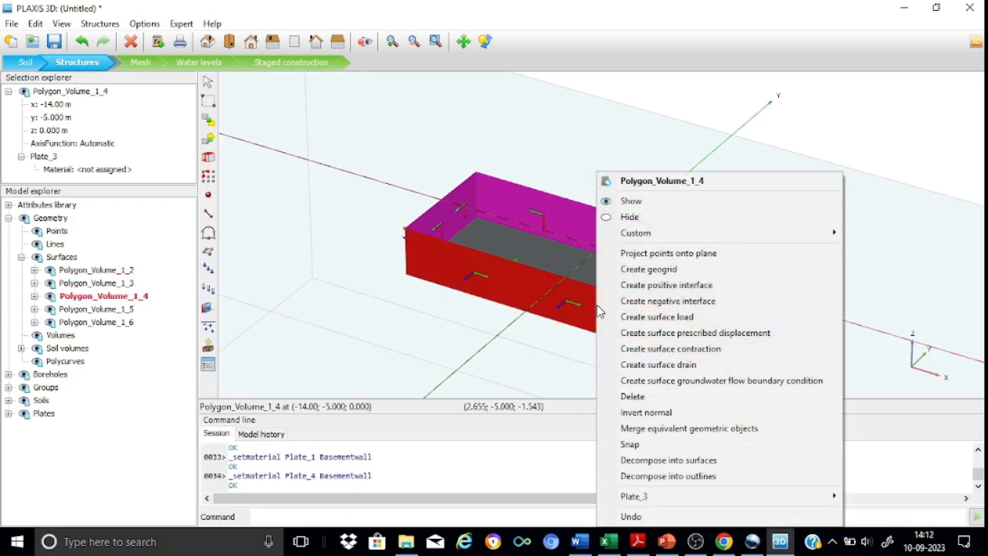
mouse_move(648, 499)
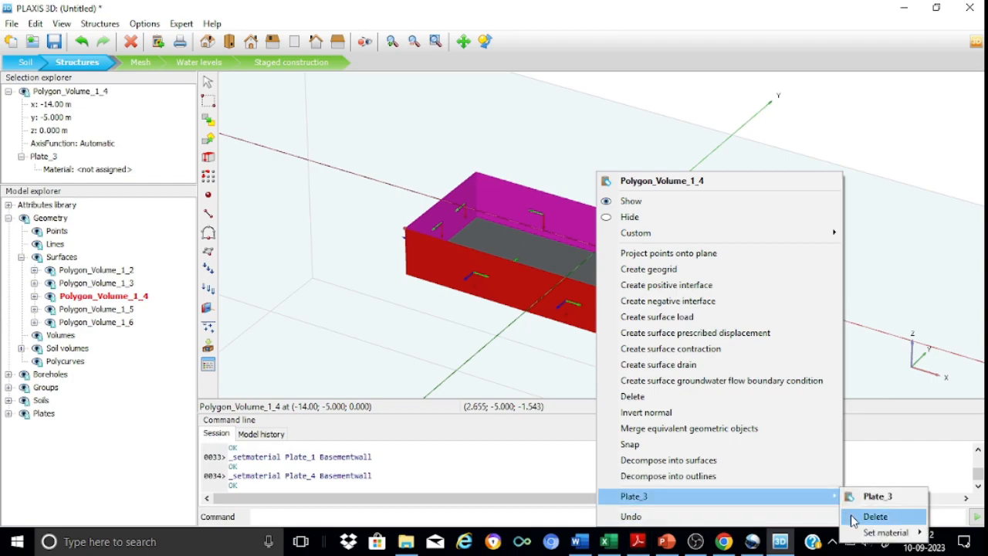
mouse_move(862, 533)
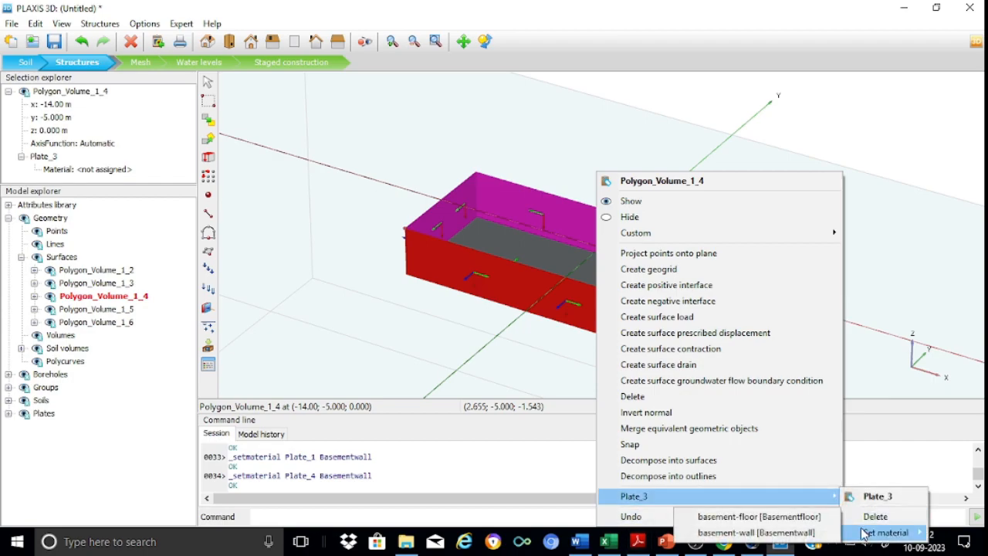
left_click(783, 532)
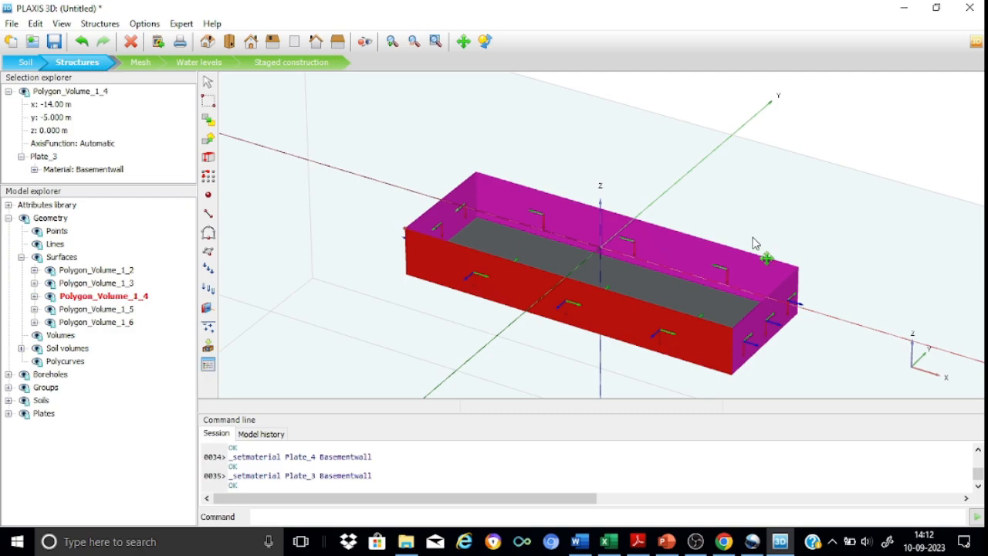
Step: Assign the basement-floor material to the basement's bottom plate at z = -4 m (Polygon_Volume_1_6) and clear the selection
left_click(712, 251)
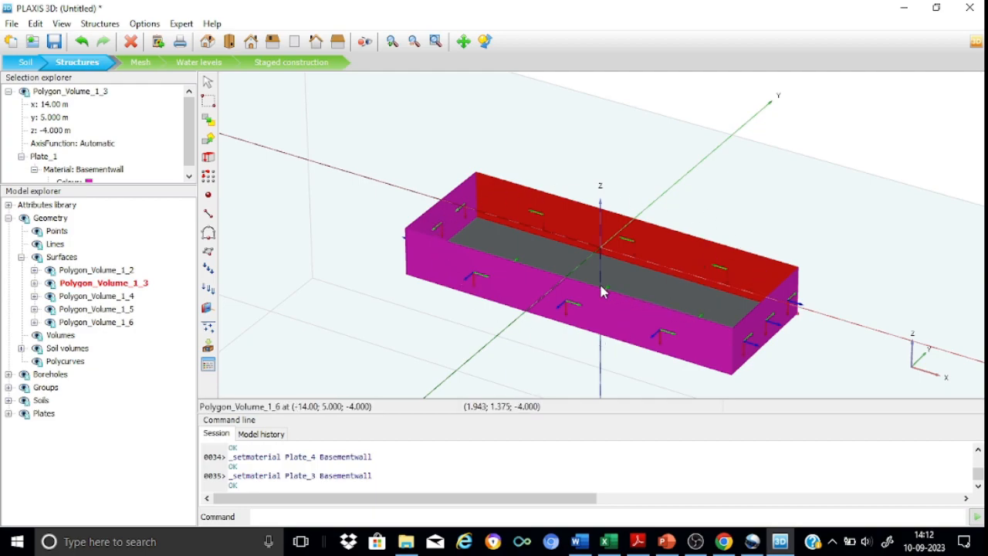
left_click(682, 315)
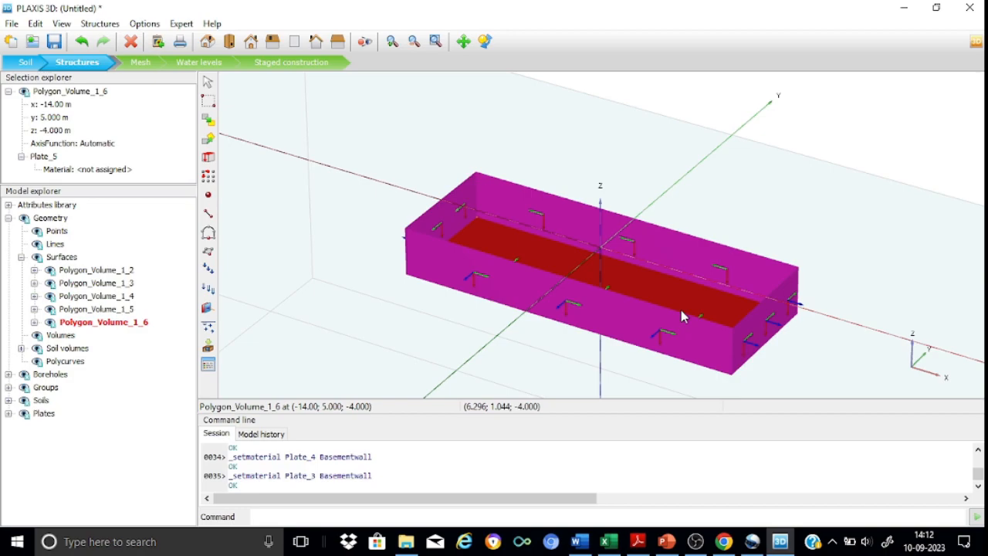
right_click(685, 298)
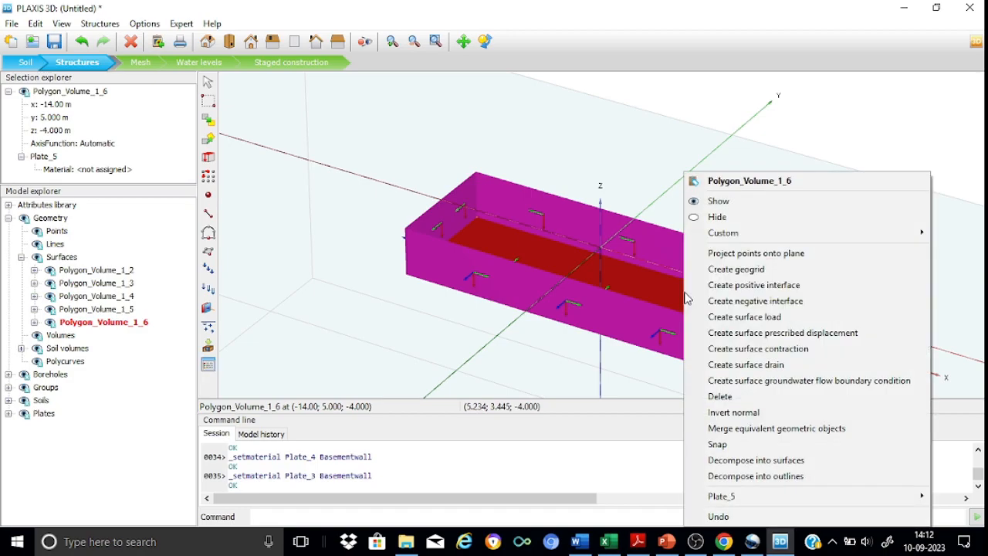
mouse_move(722, 500)
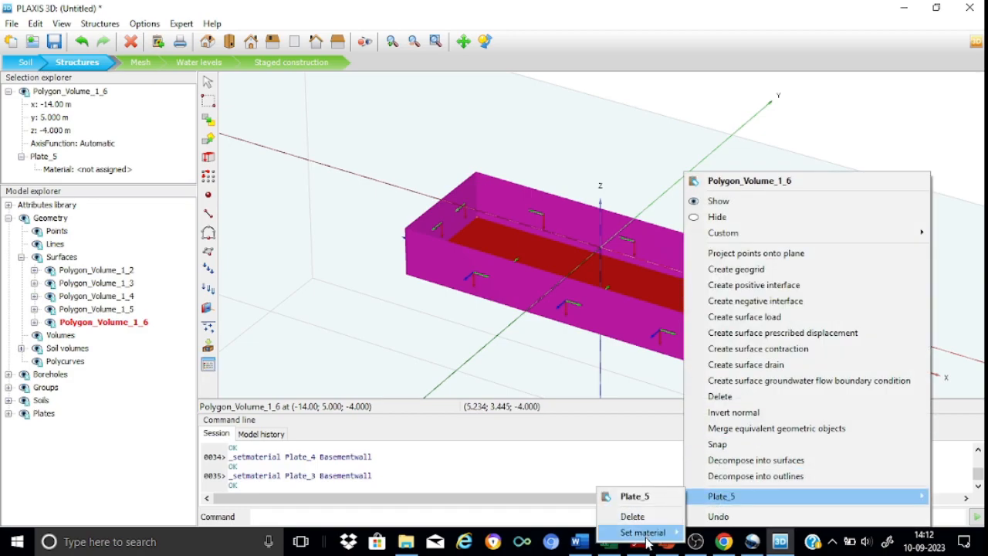
mouse_move(647, 534)
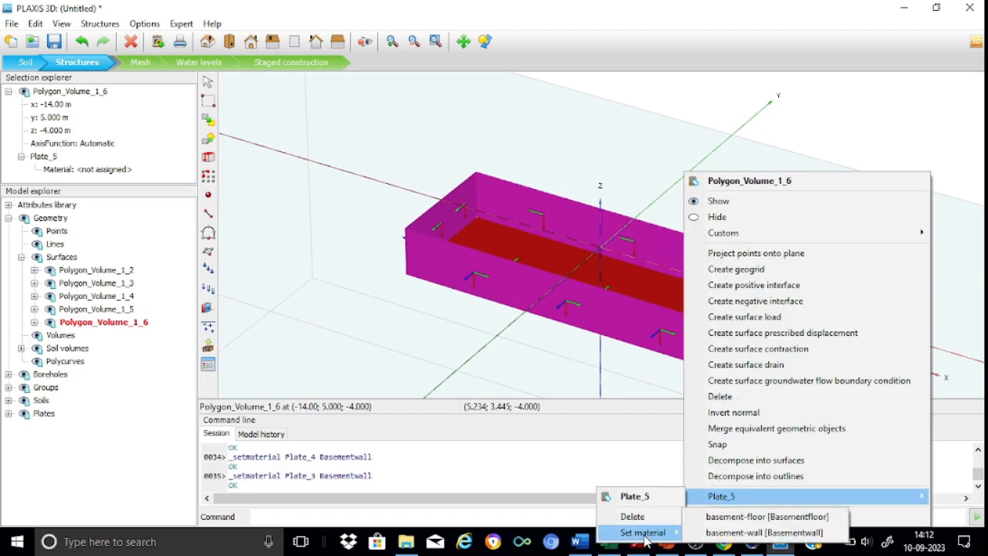
left_click(717, 517)
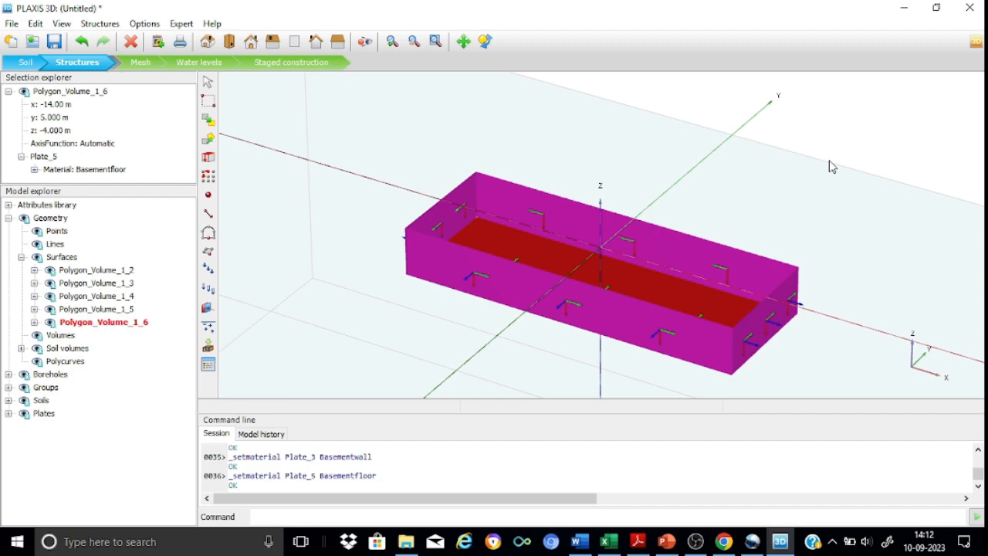
left_click(209, 81)
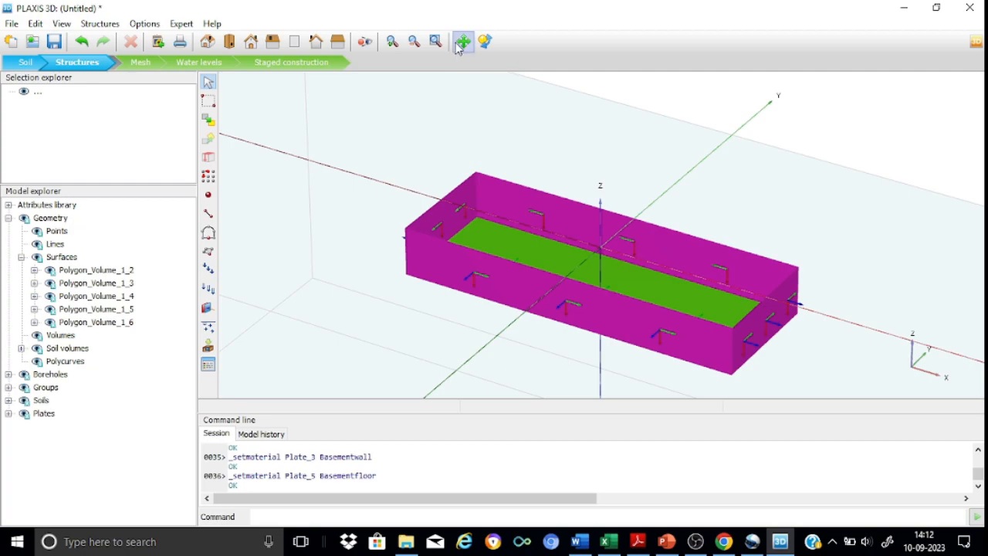
left_click(484, 46)
left_click_drag(560, 148, 562, 179)
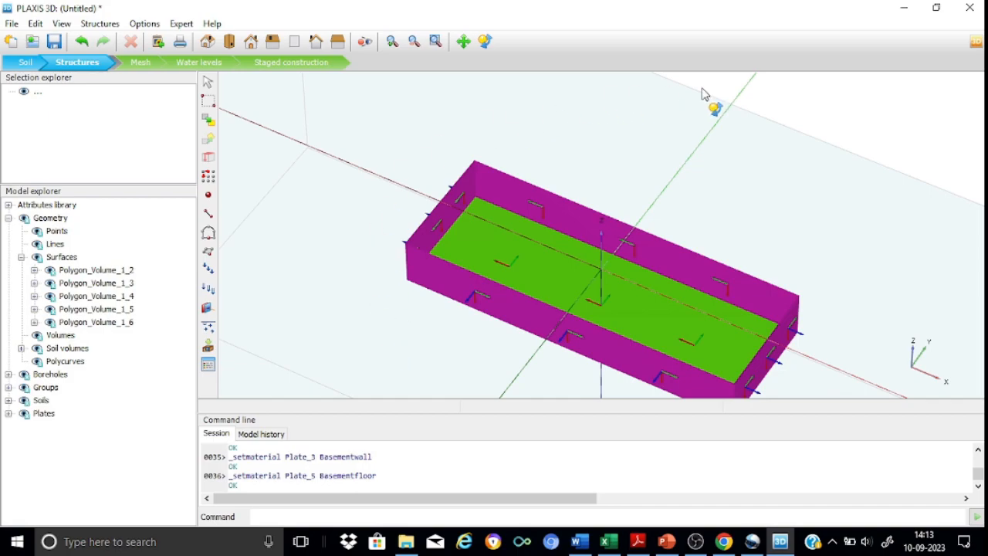
left_click(393, 41)
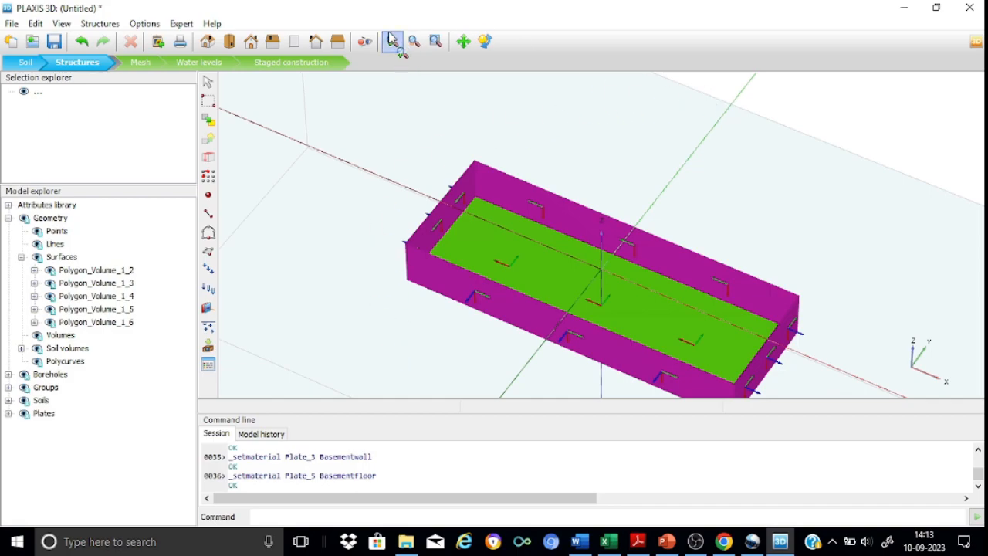
left_click(438, 40)
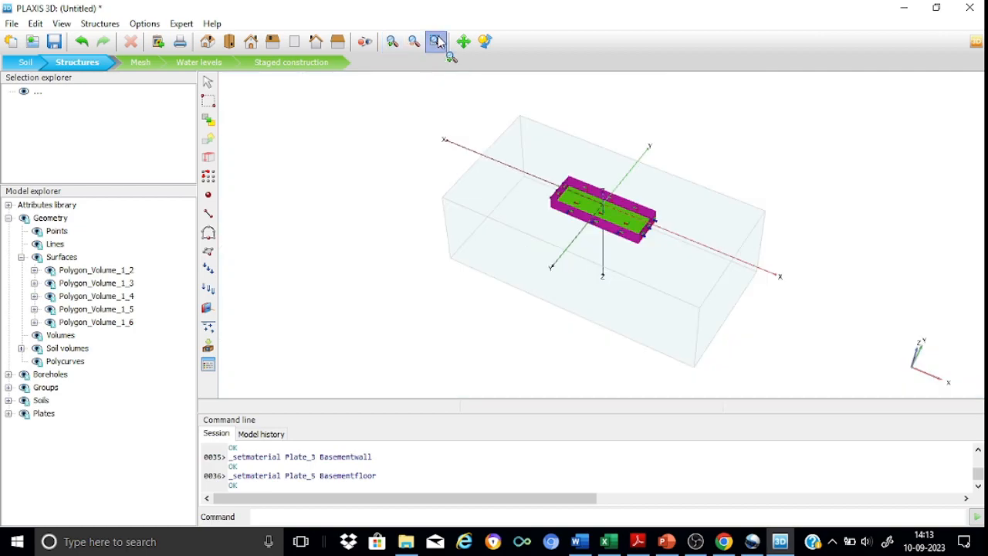
left_click(208, 80)
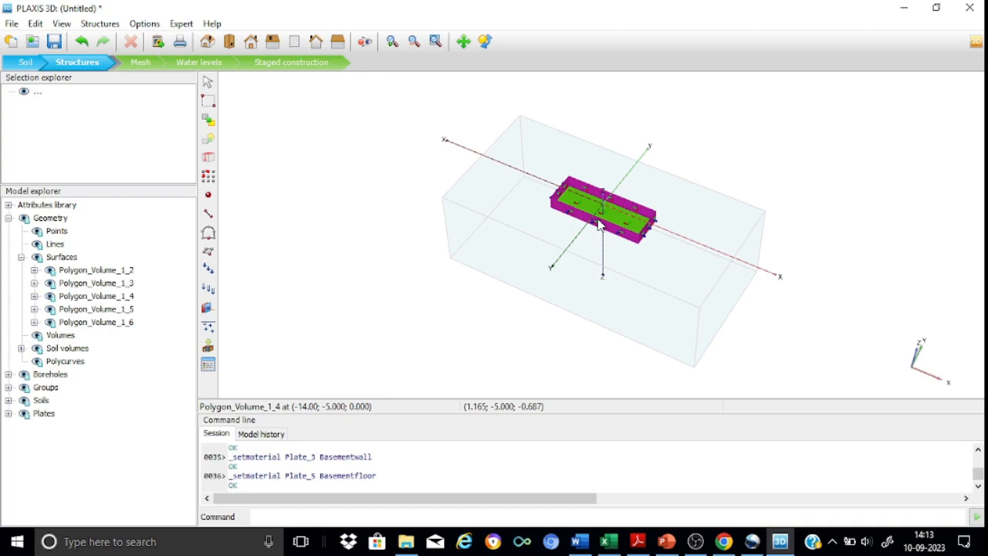
Step: Switch to the top view and fix the XY movement plane at z = -4 m
left_click(227, 42)
left_click(912, 193)
left_click(912, 193)
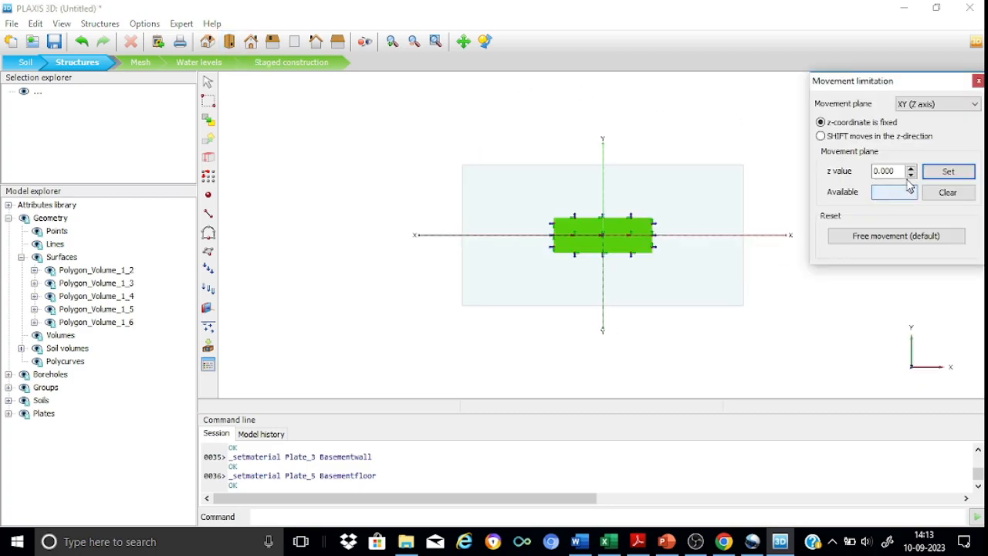
left_click(900, 170)
key("BackSpace")
key("BackSpace")
key("BackSpace")
key("BackSpace")
key("BackSpace")
type("-4")
left_click(946, 172)
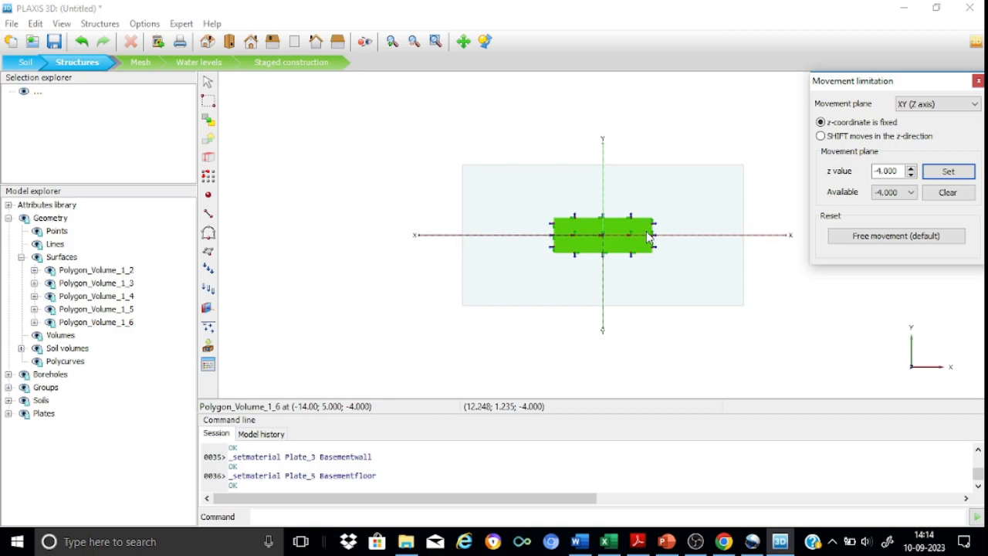
Step: Place four point loads on the basement floor along y = -3 m, at x = -12, -4, 4 and 12 m
left_click(394, 42)
left_click_drag(531, 199, 679, 285)
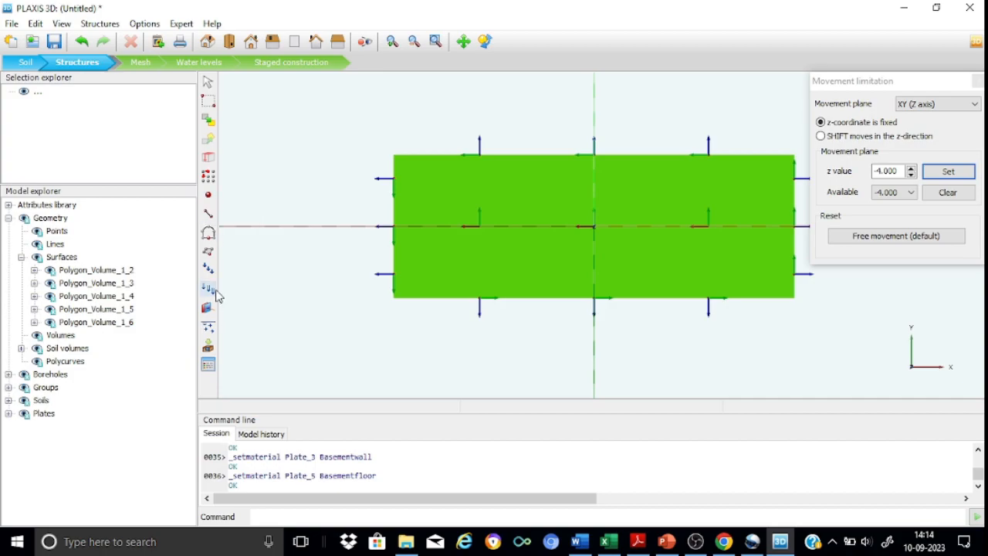
left_click(209, 196)
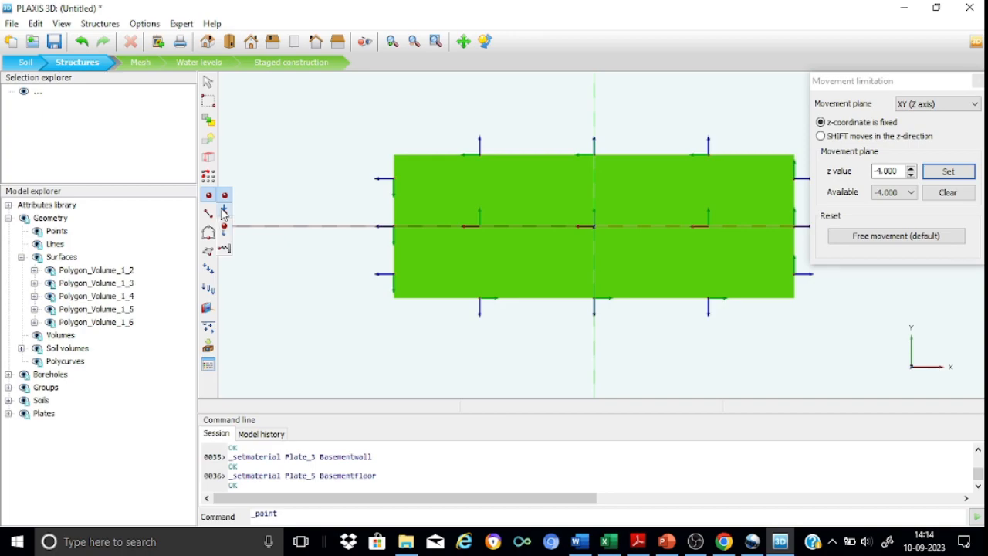
left_click(224, 213)
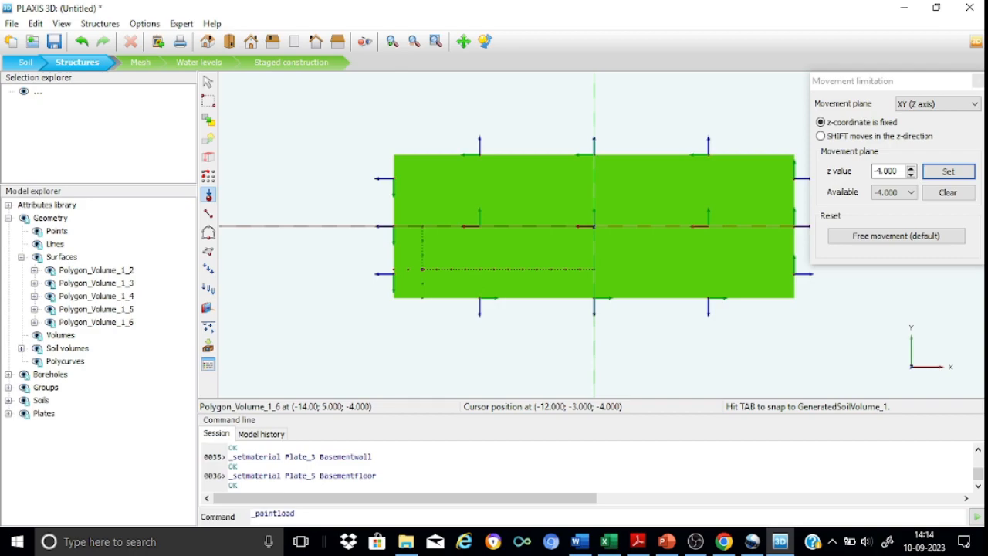
left_click(422, 270)
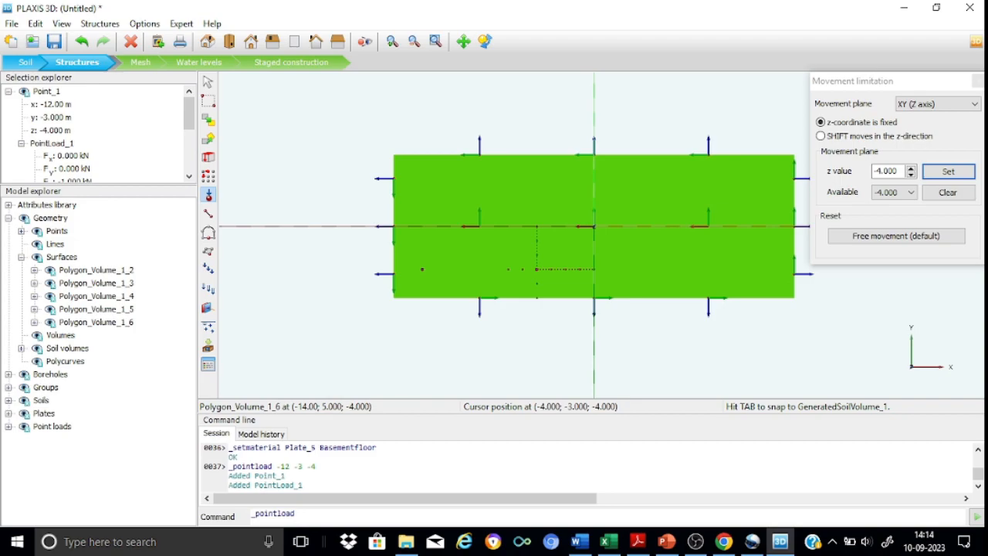
left_click(536, 269)
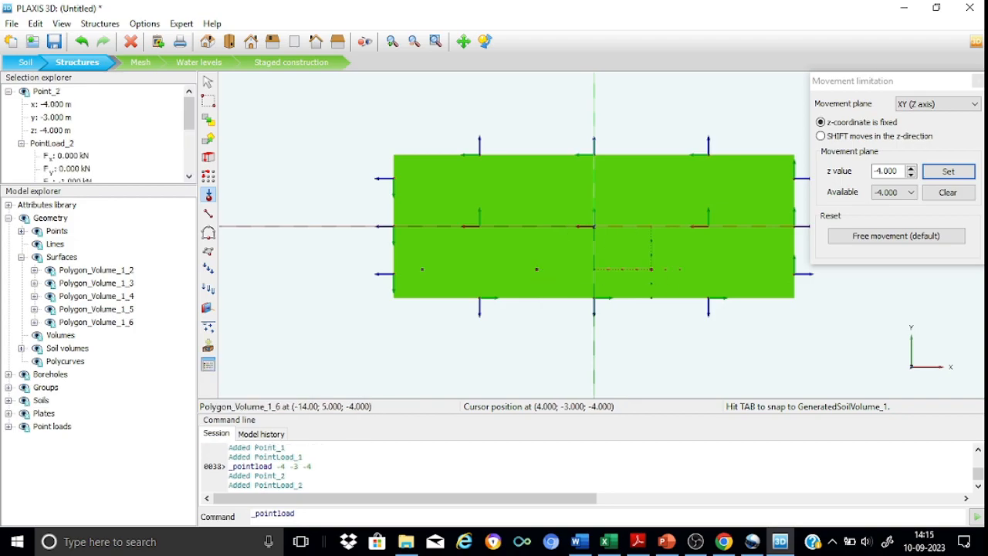
left_click(650, 269)
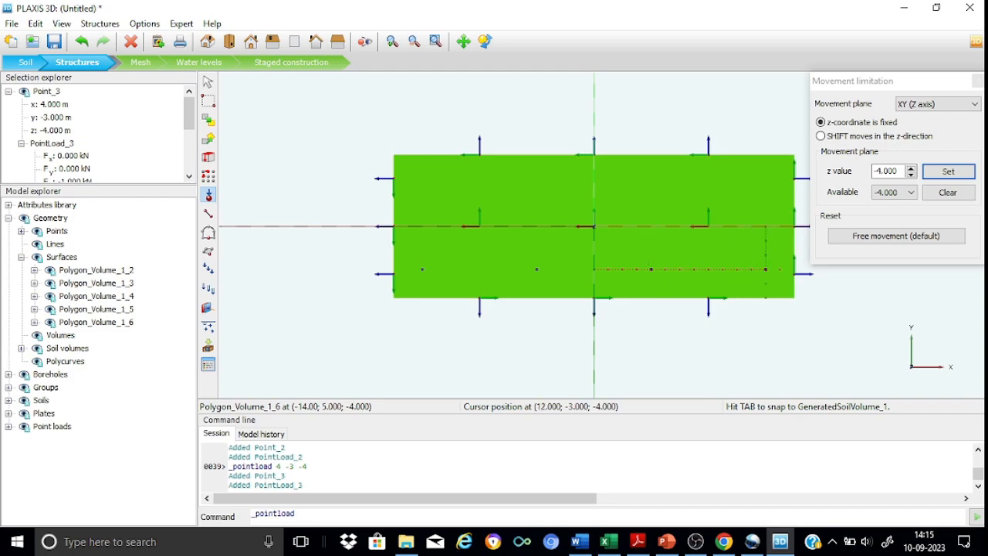
left_click(760, 269)
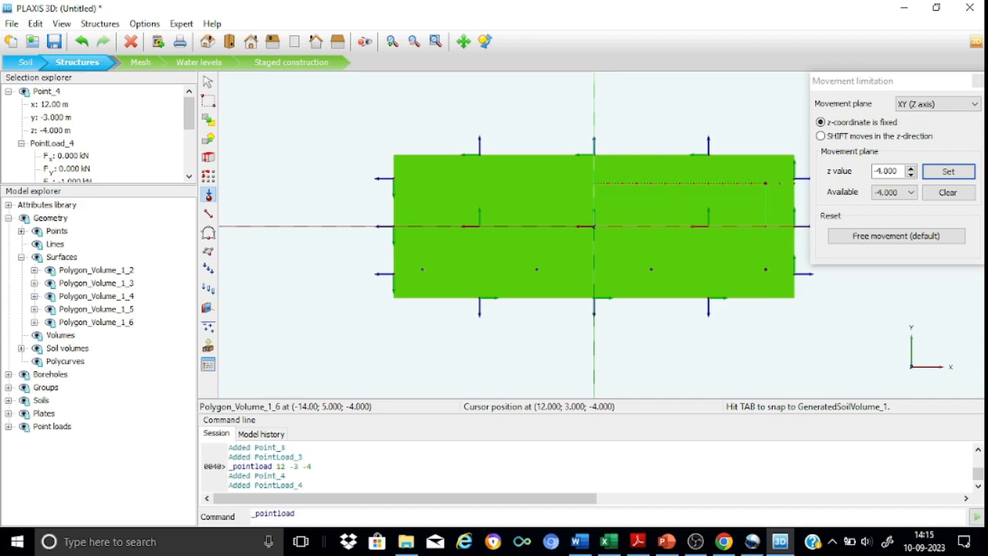
Step: Place four point loads on the basement floor along y = 3 m, at x = 12, 4, -4 and -12 m, and leave the command
left_click(765, 182)
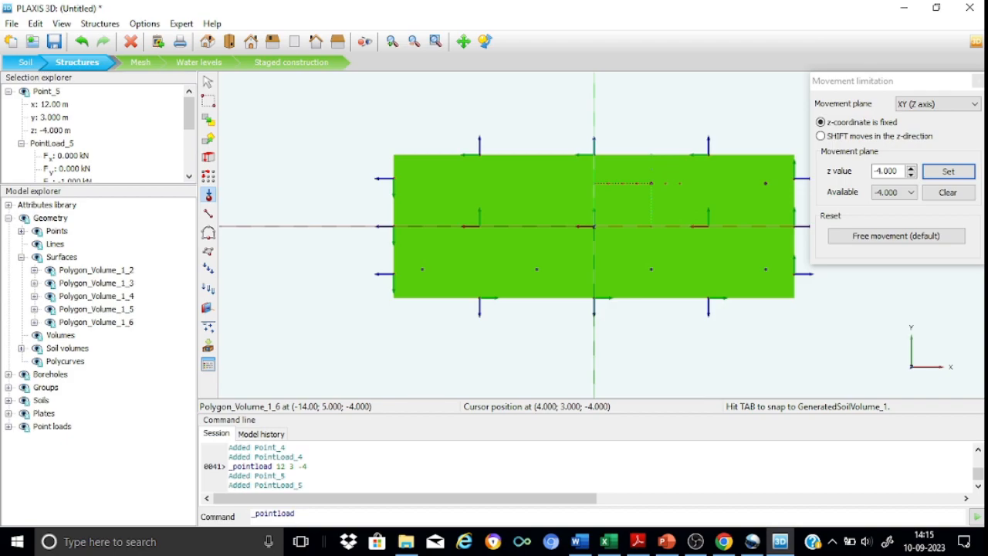
left_click(651, 183)
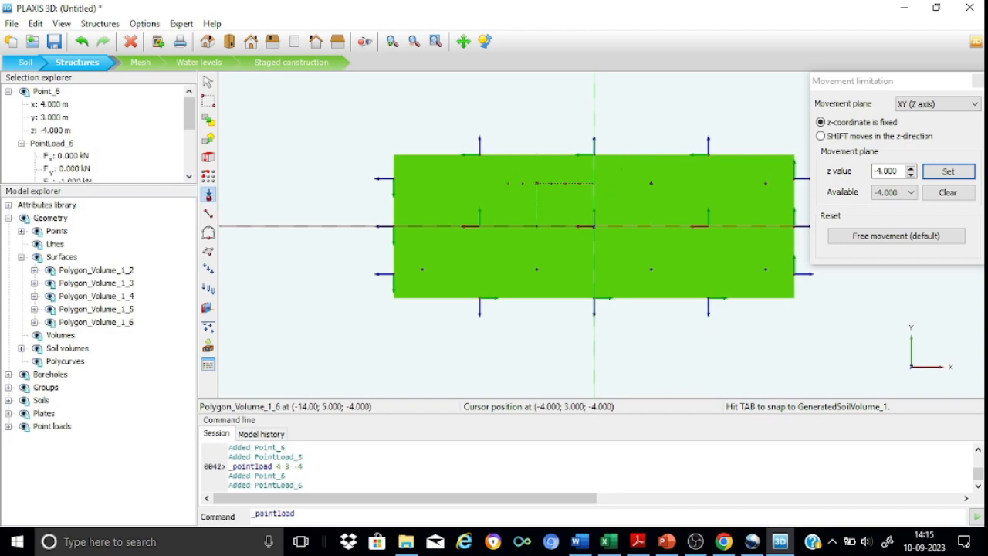
left_click(537, 183)
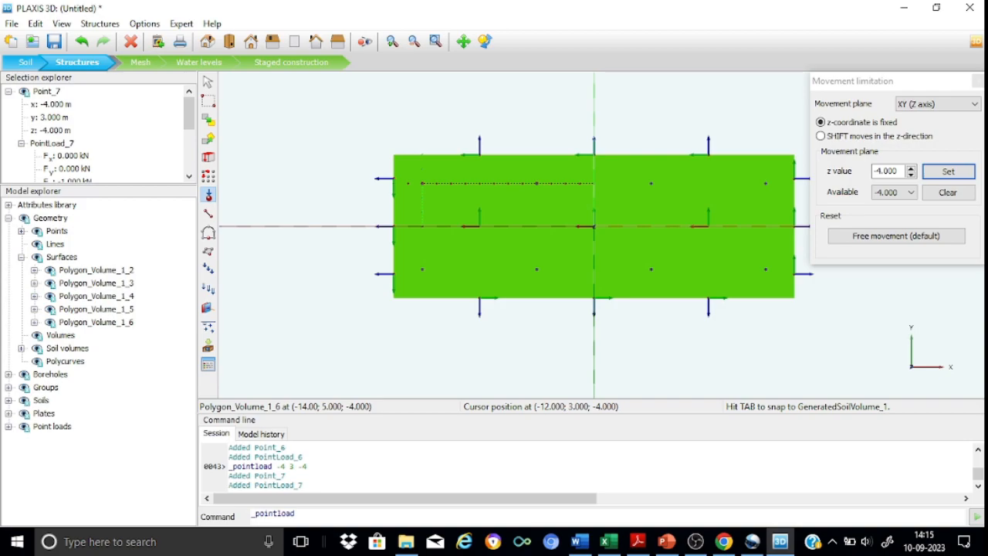
left_click(421, 184)
left_click(207, 82)
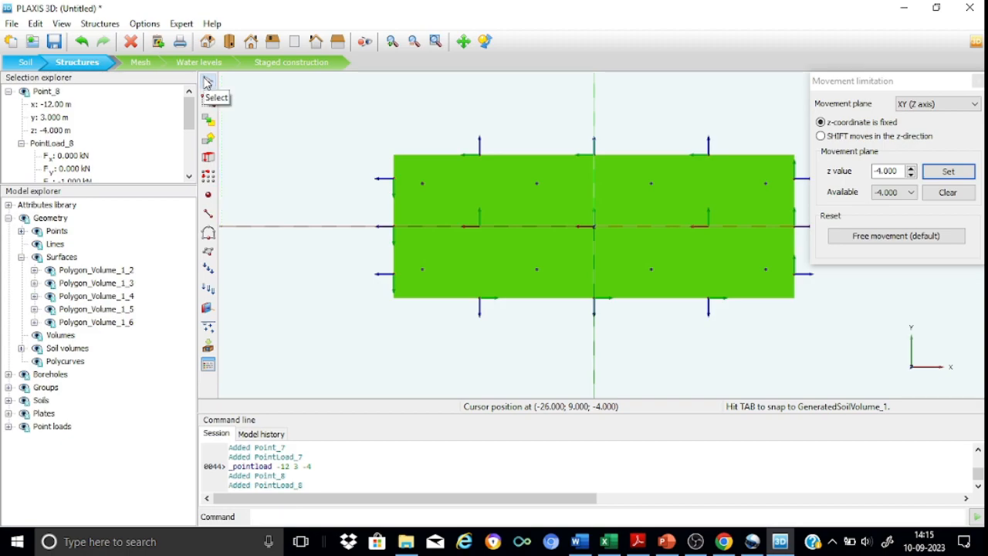
Step: Review the force components of the point load at (-12, -3, -4) and list all the model's point loads
left_click(423, 274)
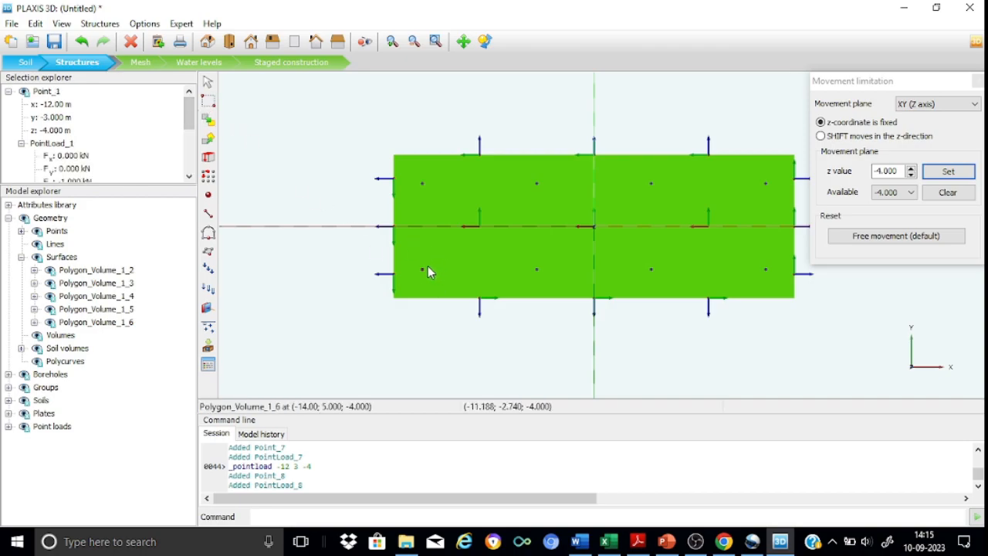
scroll(189, 116, "down", 1)
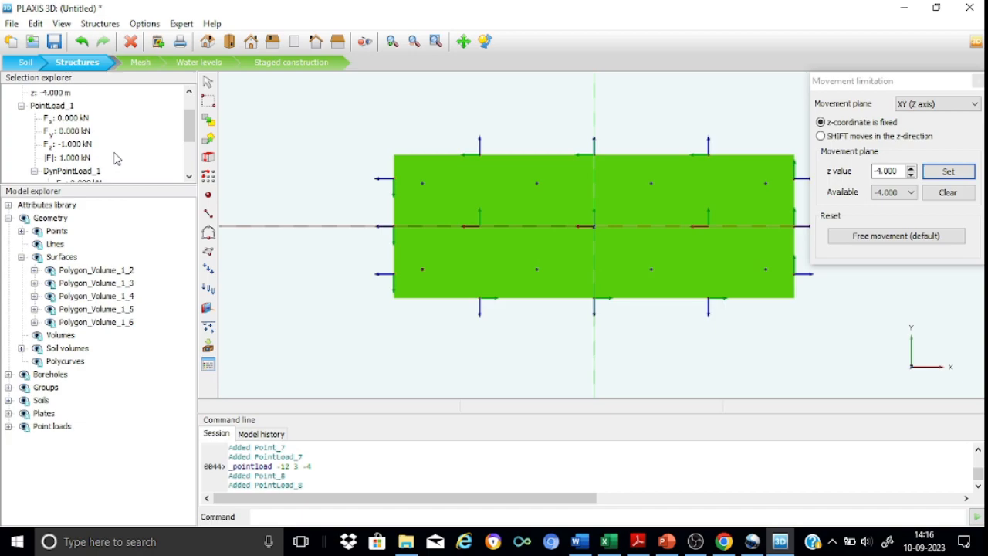
left_click(21, 258)
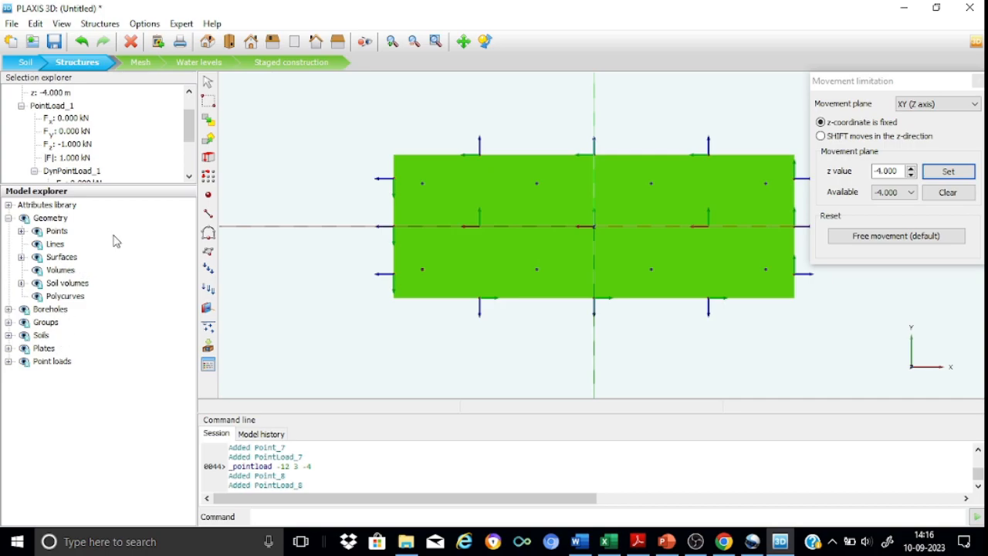
left_click(9, 361)
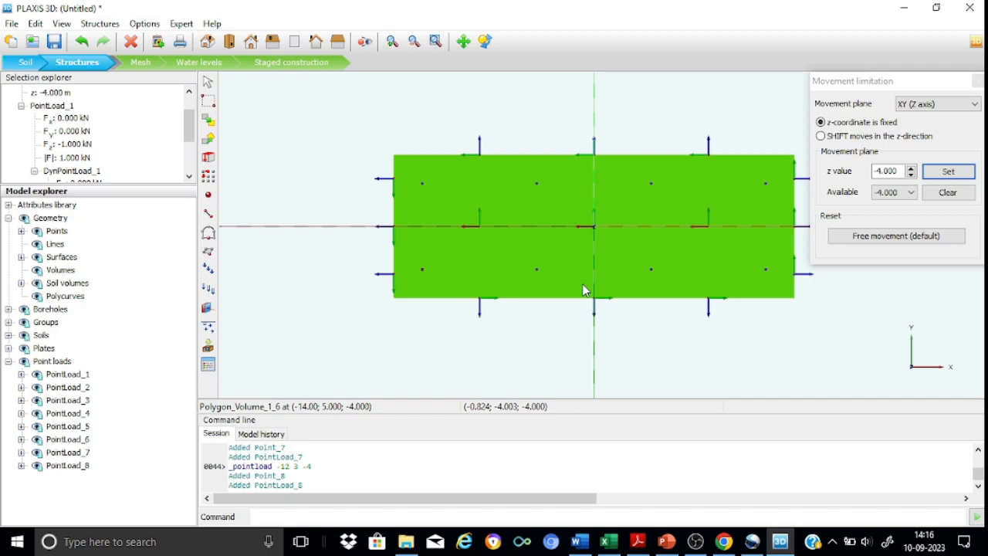
Step: Switch to Mesh mode, close the movement limitation window and show the whole model in perspective view
left_click(140, 63)
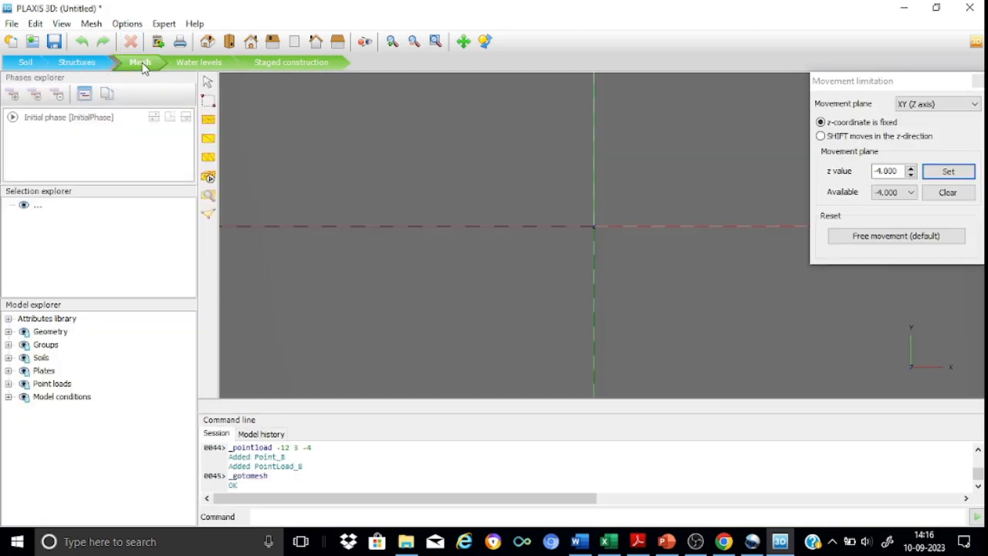
left_click(980, 80)
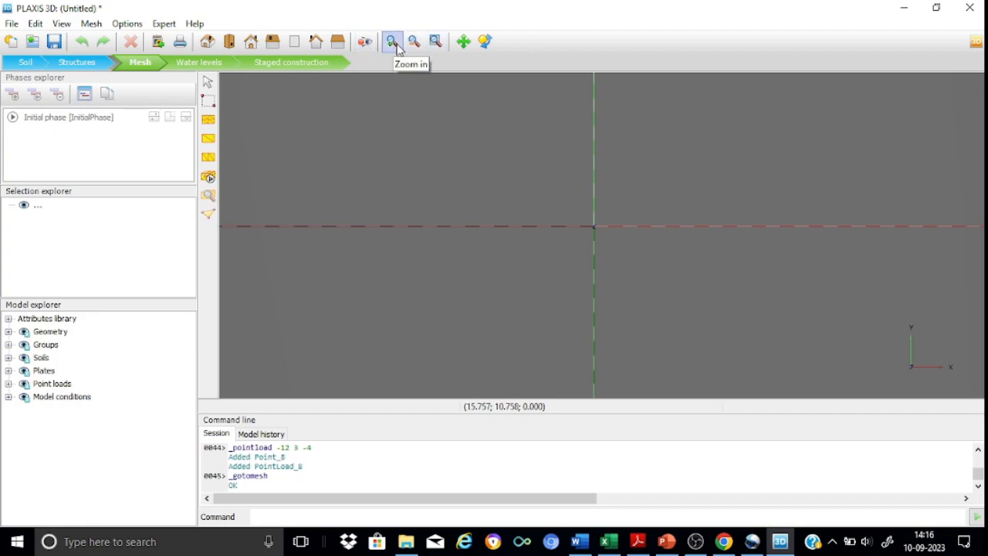
left_click(441, 44)
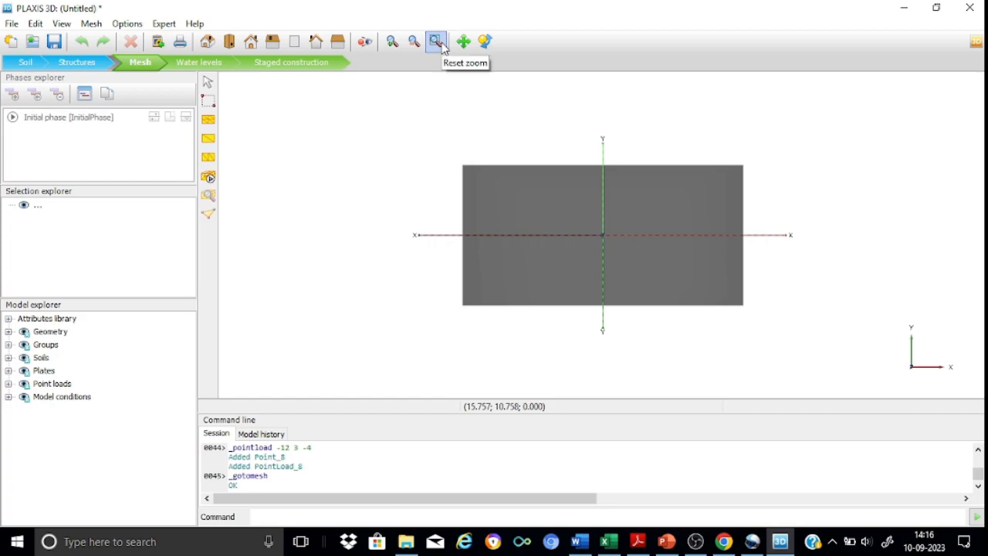
left_click(204, 44)
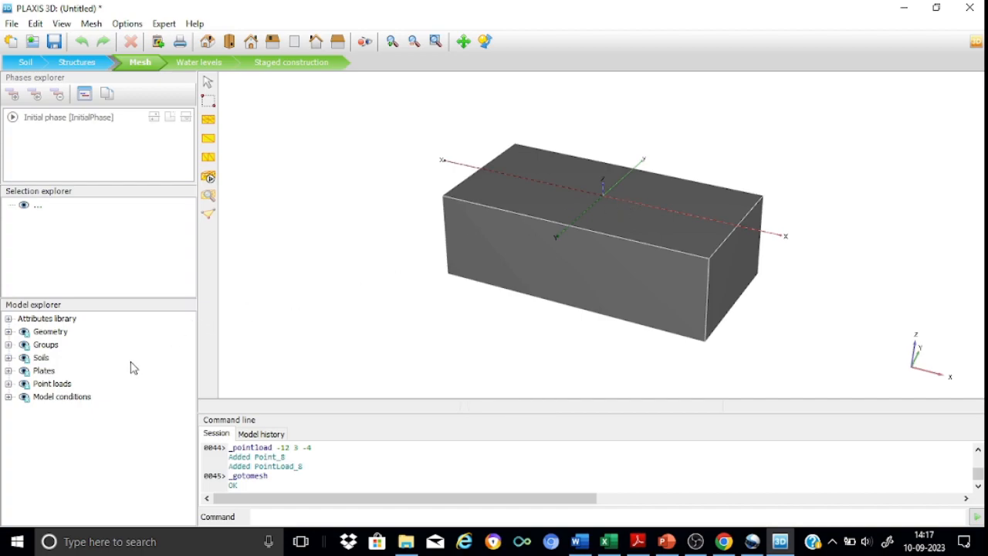
Step: Hide the soil cluster inside the basement, the first one under GeneratedSoilVolume_1
left_click(9, 332)
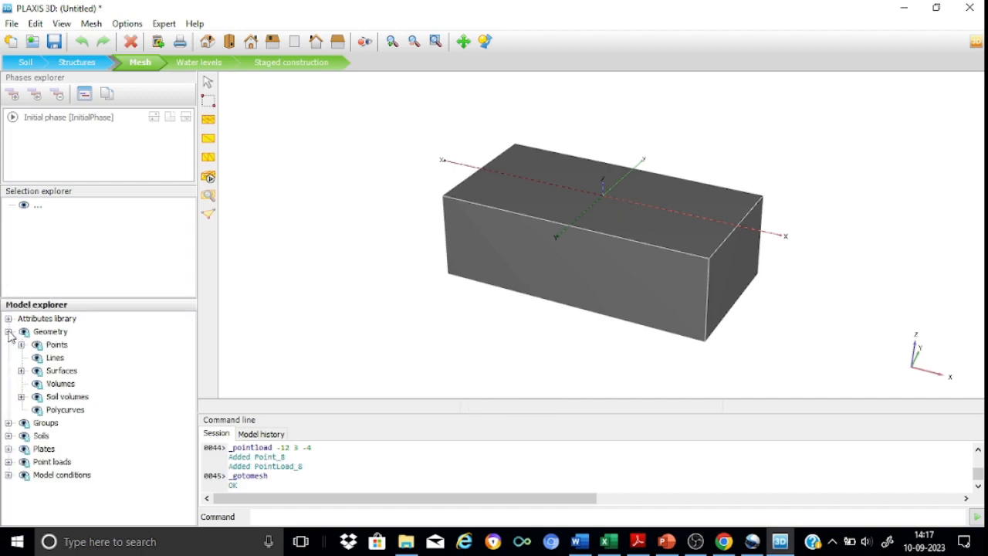
left_click(22, 397)
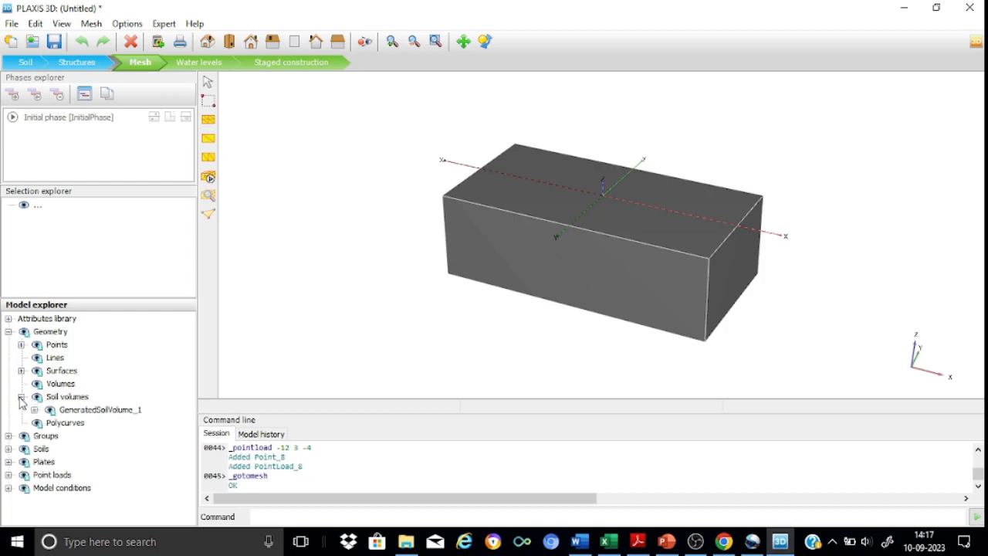
left_click(34, 410)
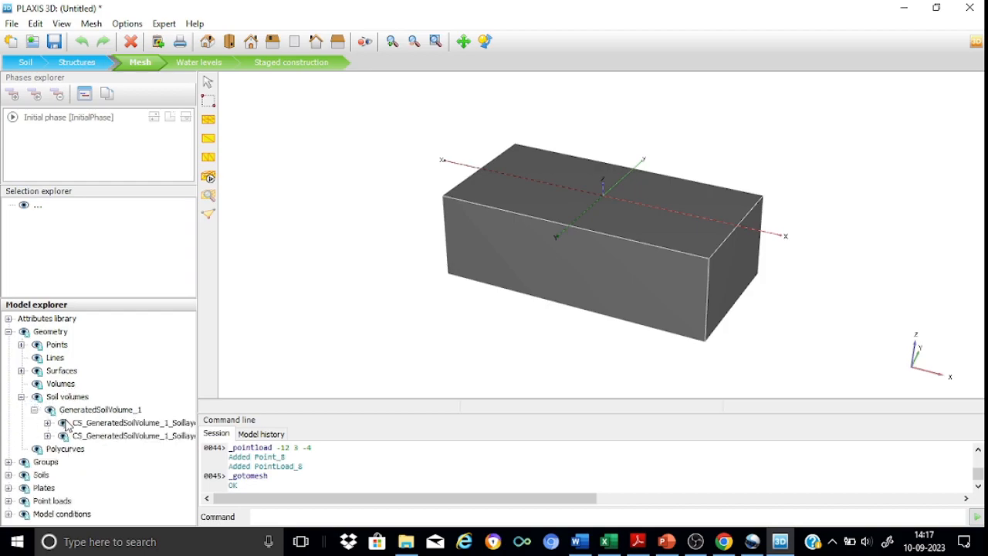
left_click(63, 423)
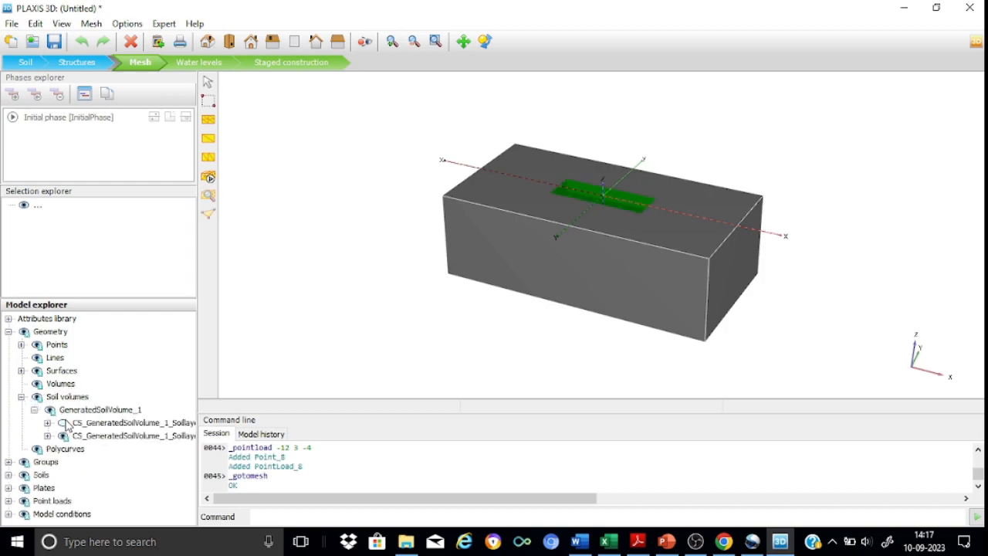
Step: Refine the mesh of the basement's floor surface (CS_Polygon_Volume_1_6) twice, to a fineness factor of 0.25
left_click(392, 43)
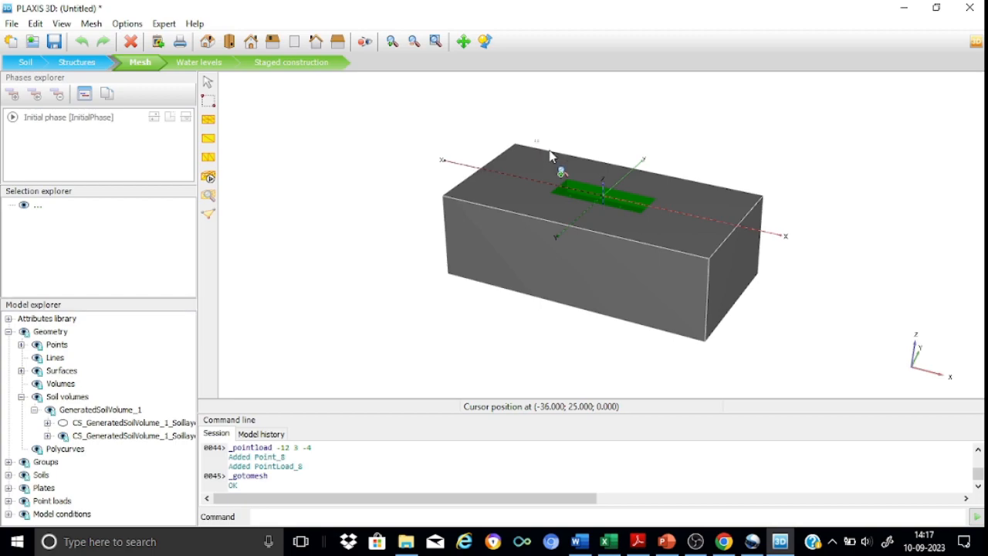
left_click(676, 257)
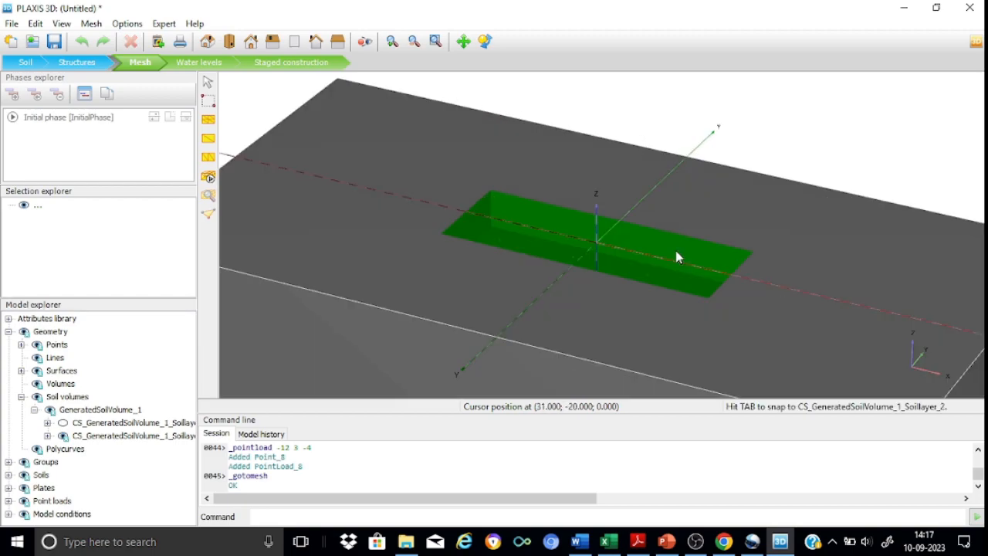
left_click(485, 41)
left_click_drag(617, 171, 577, 202)
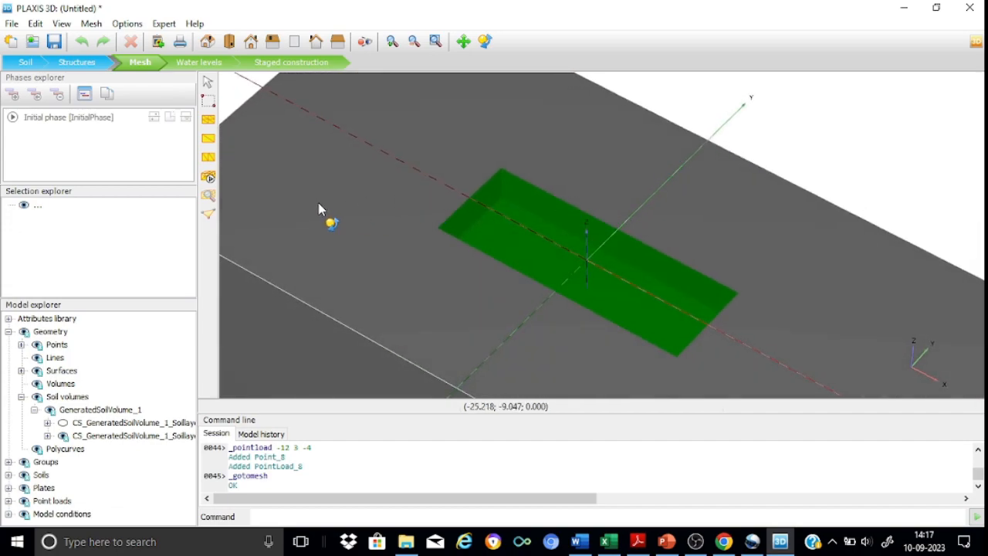
left_click(207, 81)
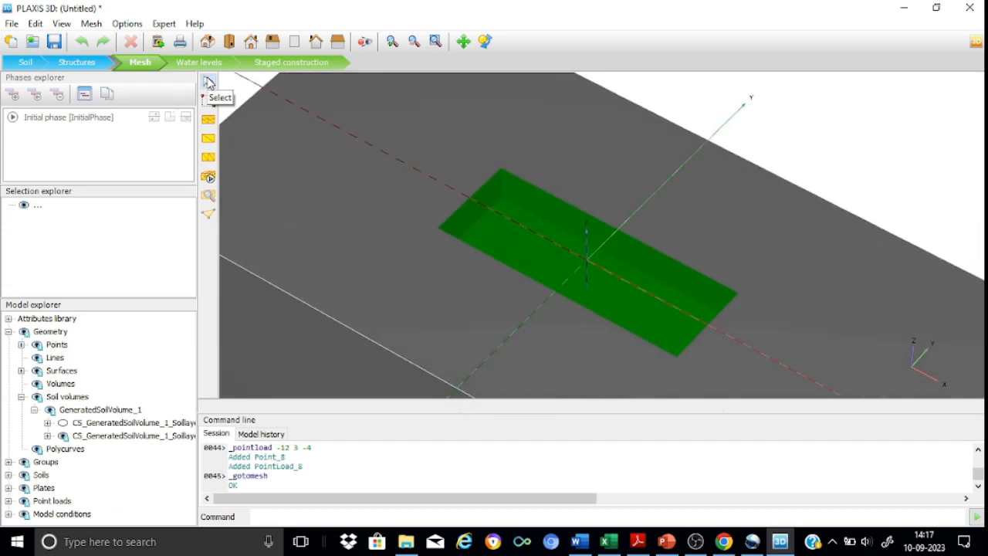
left_click(538, 258)
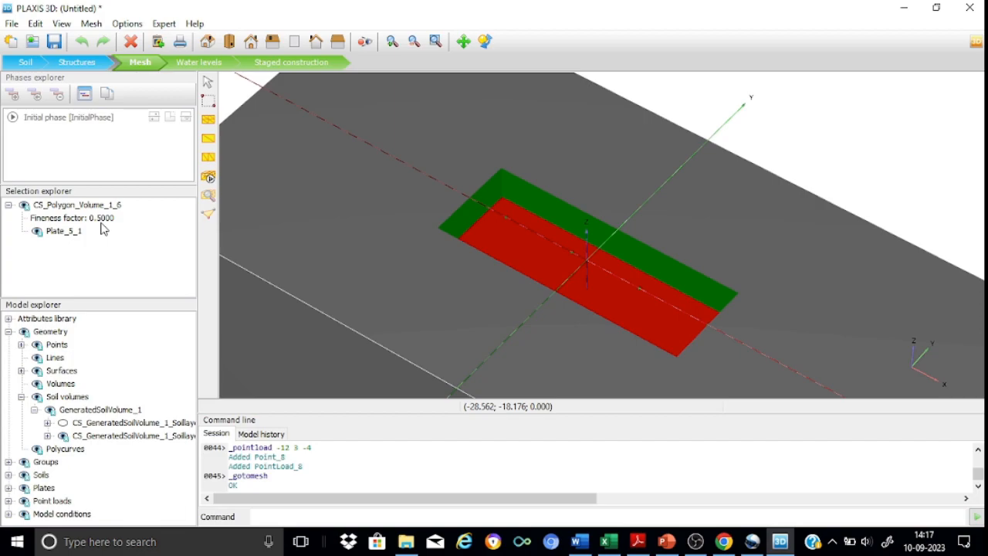
left_click(209, 122)
left_click(537, 260)
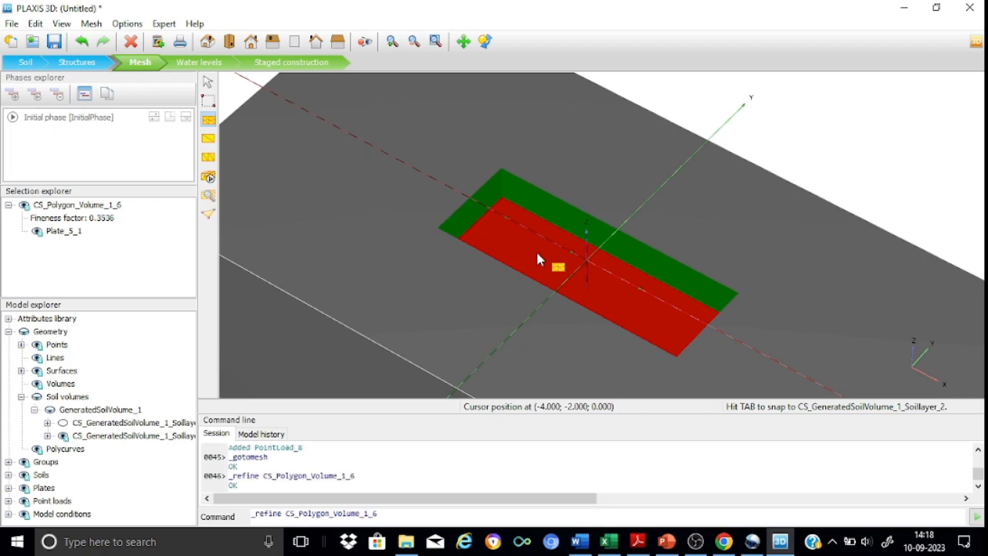
left_click(514, 251)
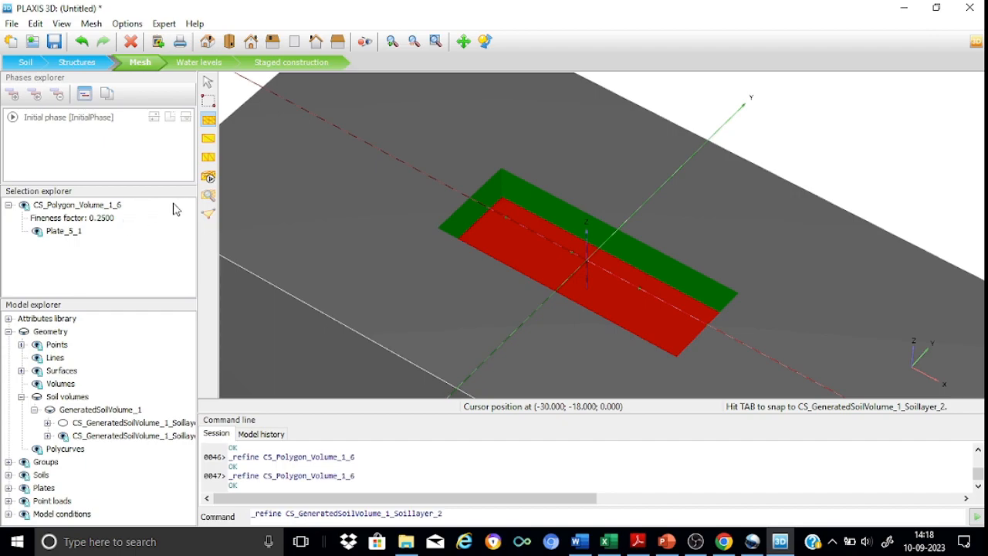
Step: Generate the mesh for the whole model with the Medium element distribution and a maximum of 256 cores
left_click(437, 42)
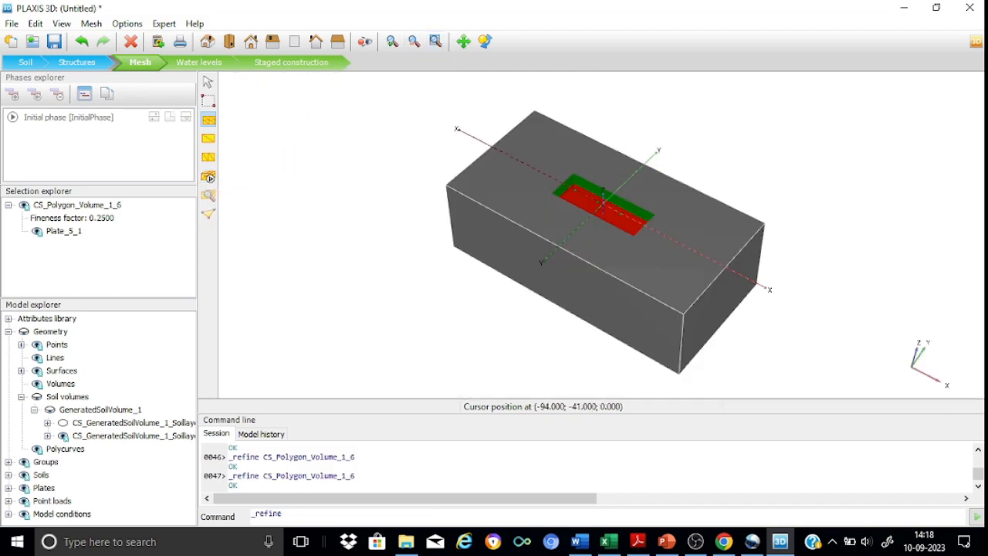
left_click(209, 178)
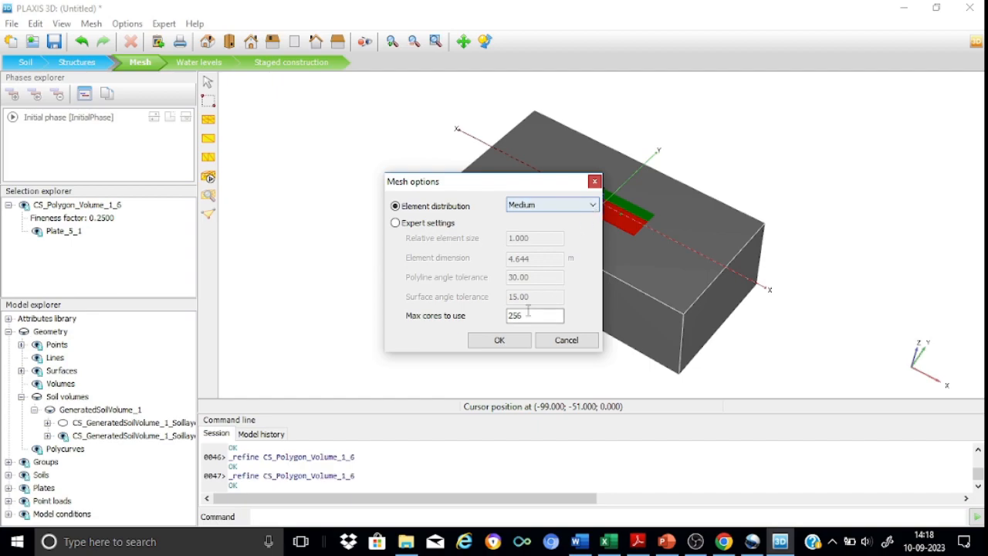
left_click(500, 340)
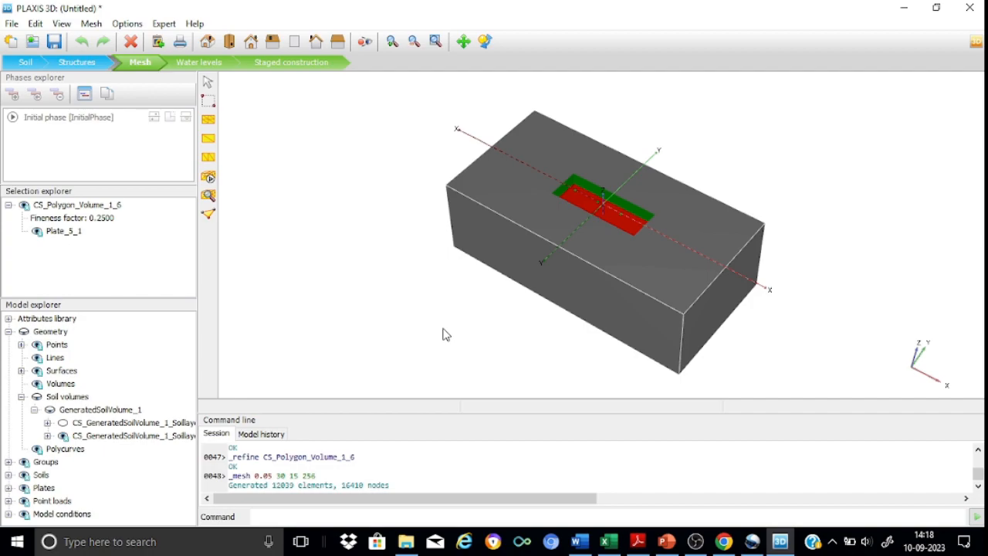
Step: View the generated mesh in PLAXIS Output and hide the soil cluster inside the basement there
left_click(210, 195)
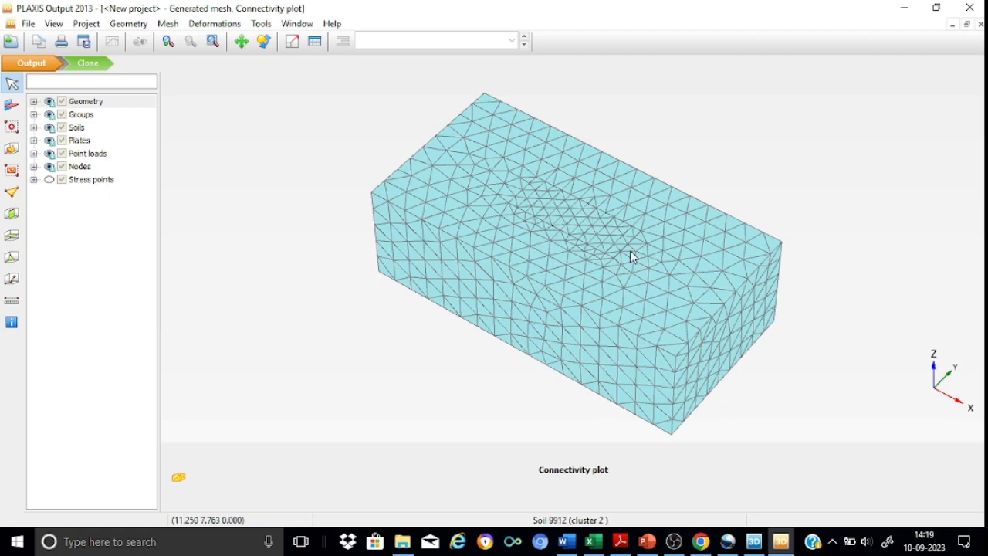
left_click(33, 102)
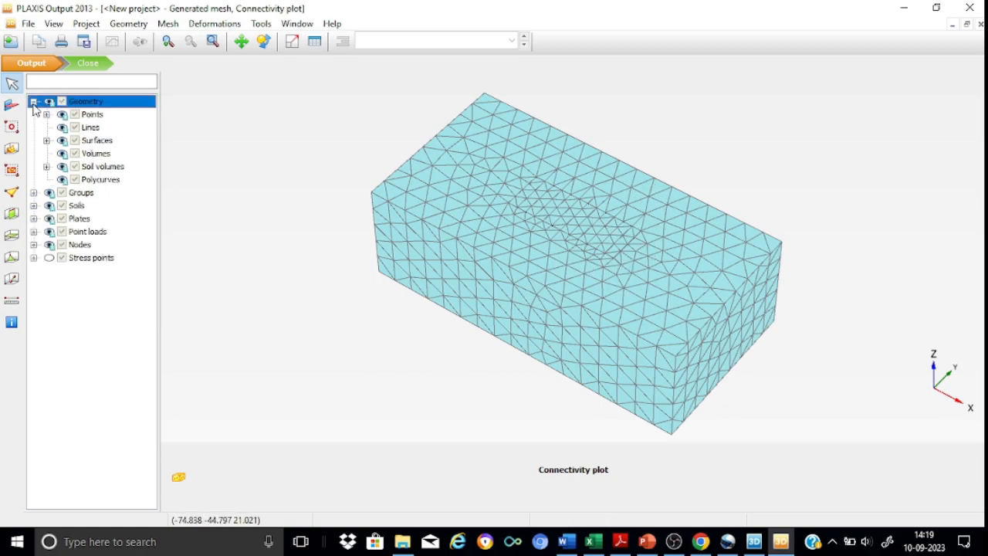
left_click(46, 165)
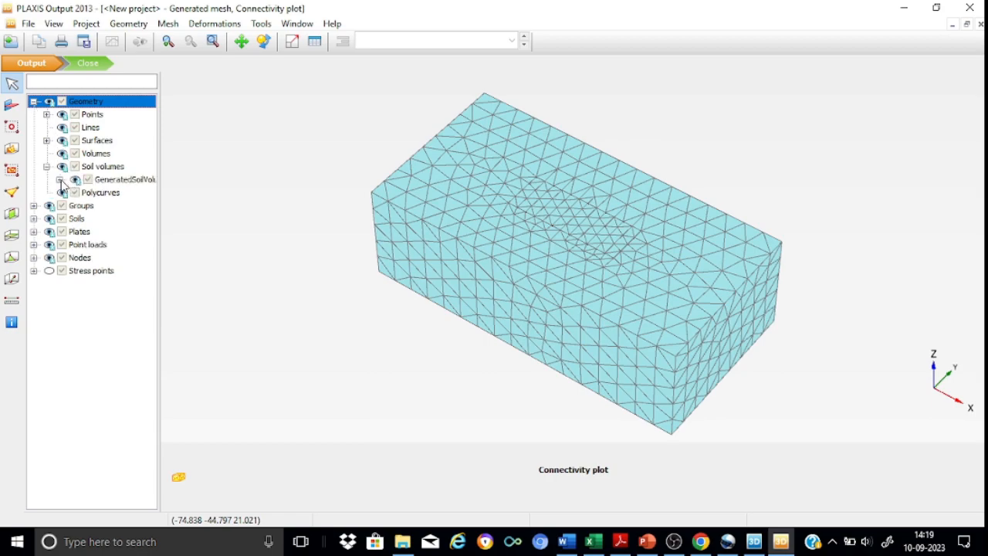
left_click(59, 179)
left_click(89, 193)
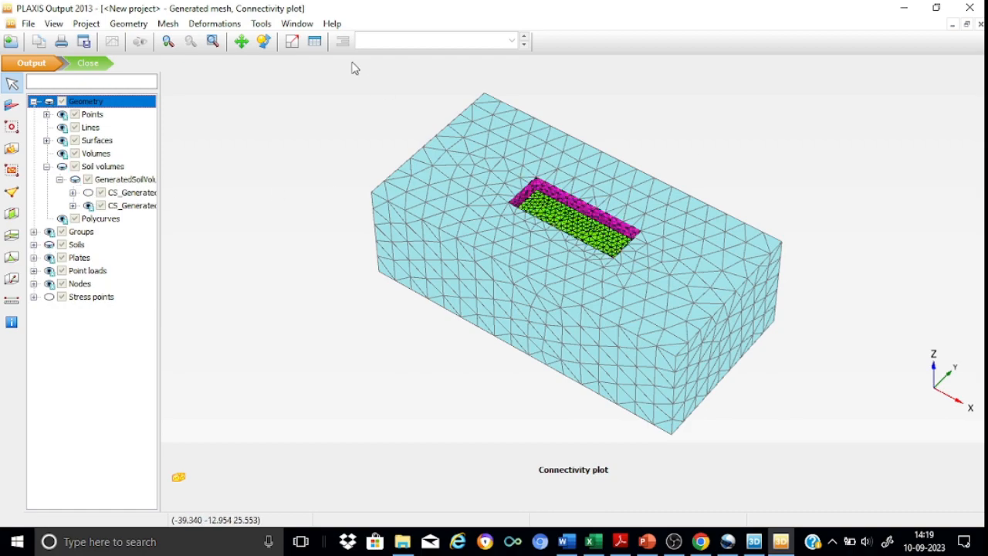
Step: Examine the mesh of the basement walls, floor and surrounding soil from several sides, and close the mesh output
left_click(262, 43)
left_click_drag(595, 150, 602, 249)
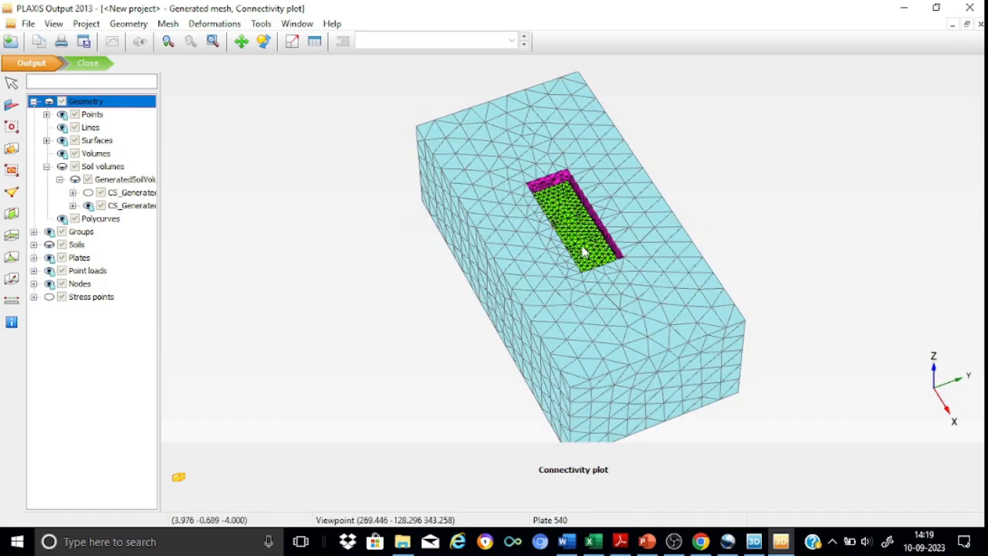
left_click_drag(587, 248, 753, 280)
left_click_drag(434, 223, 627, 283)
left_click_drag(538, 280, 652, 256)
left_click_drag(584, 258, 630, 268)
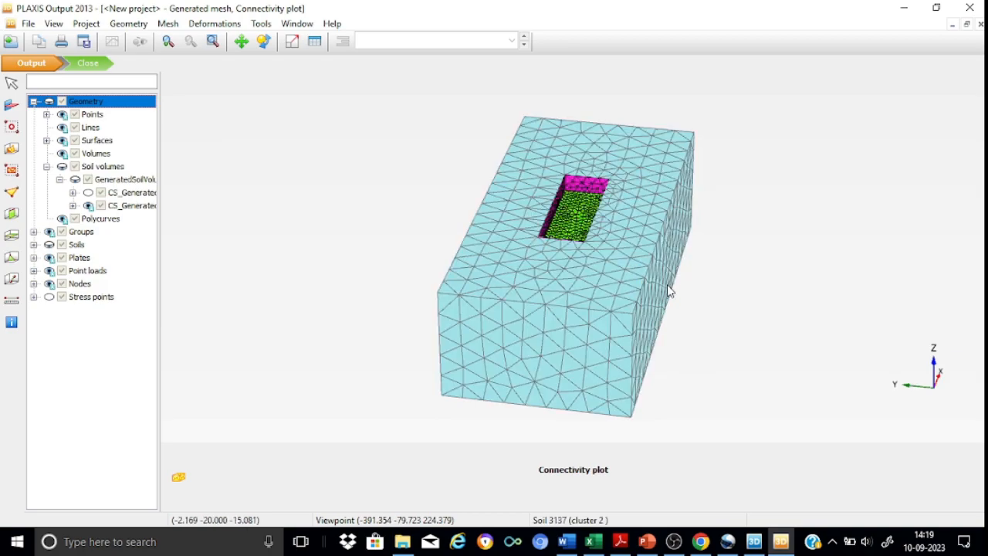
left_click_drag(660, 328, 368, 336)
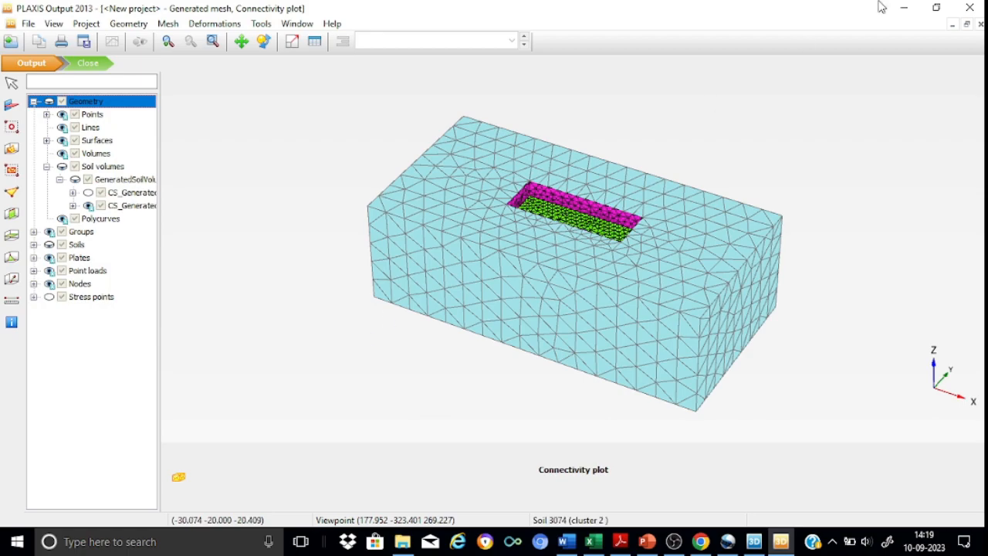
left_click(971, 9)
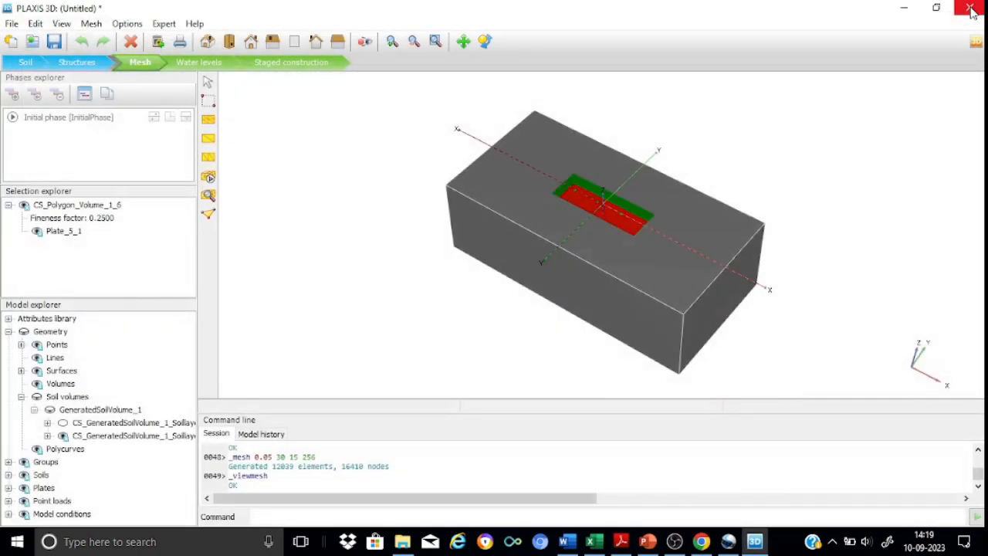